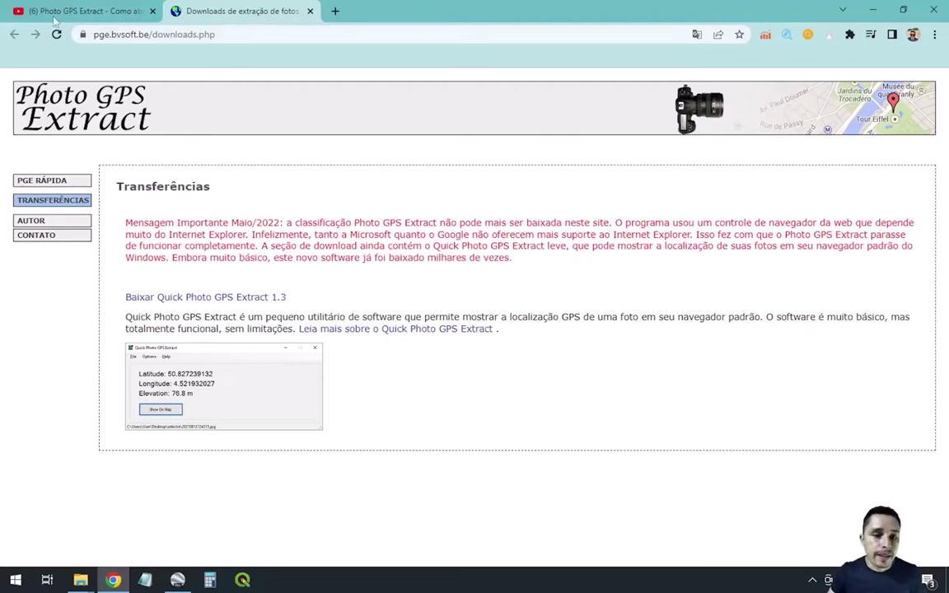
- Copy the archive password given beside the Google Drive link in the YouTube video description
click(106, 12)
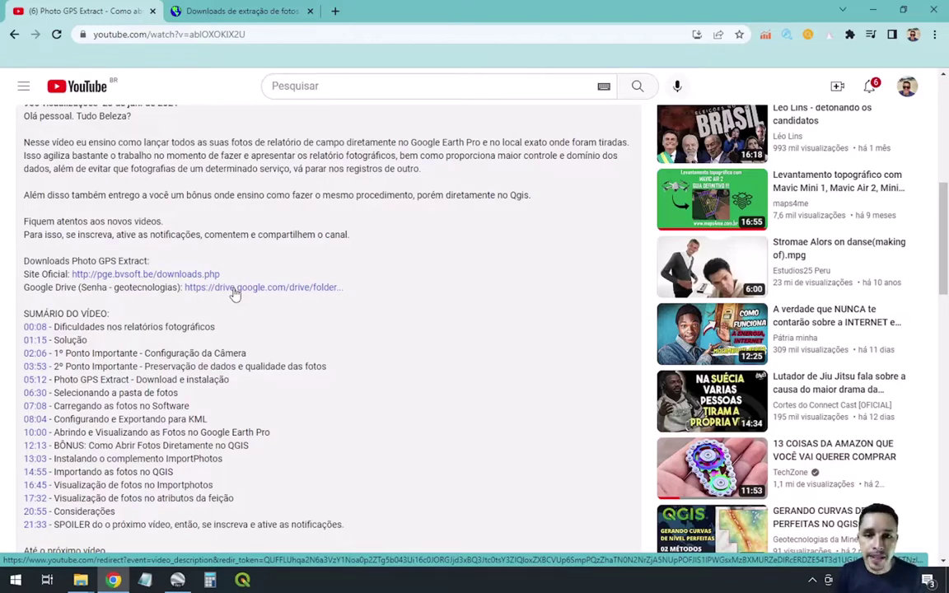
scroll(235, 295, up, 1)
scroll(235, 294, down, 3)
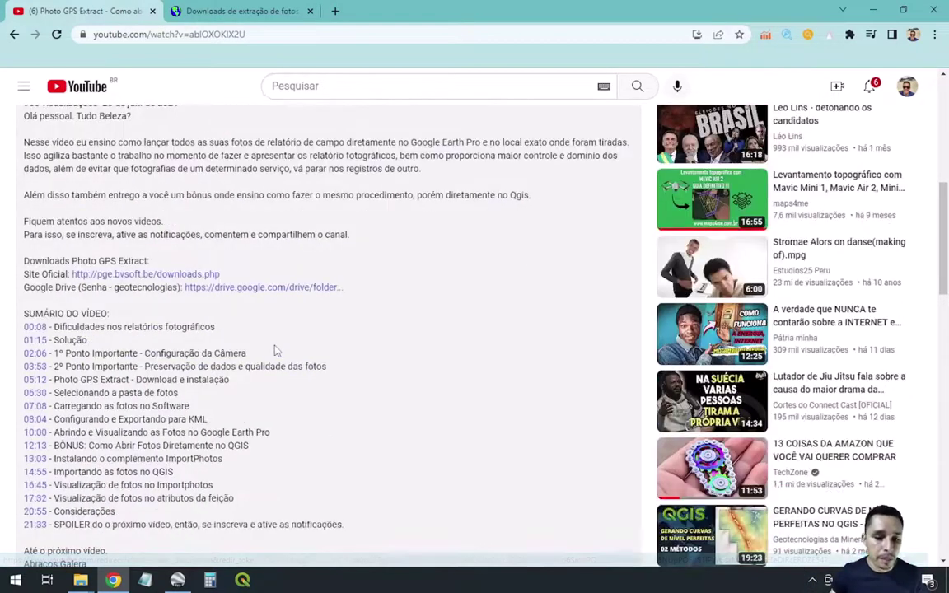
drag(115, 157, 179, 156)
right_click(167, 159)
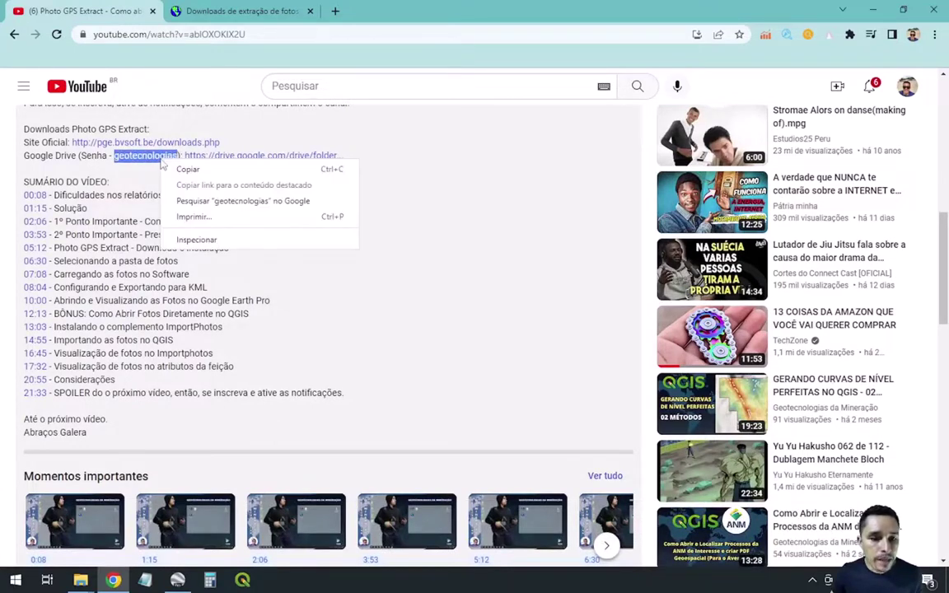
click(173, 168)
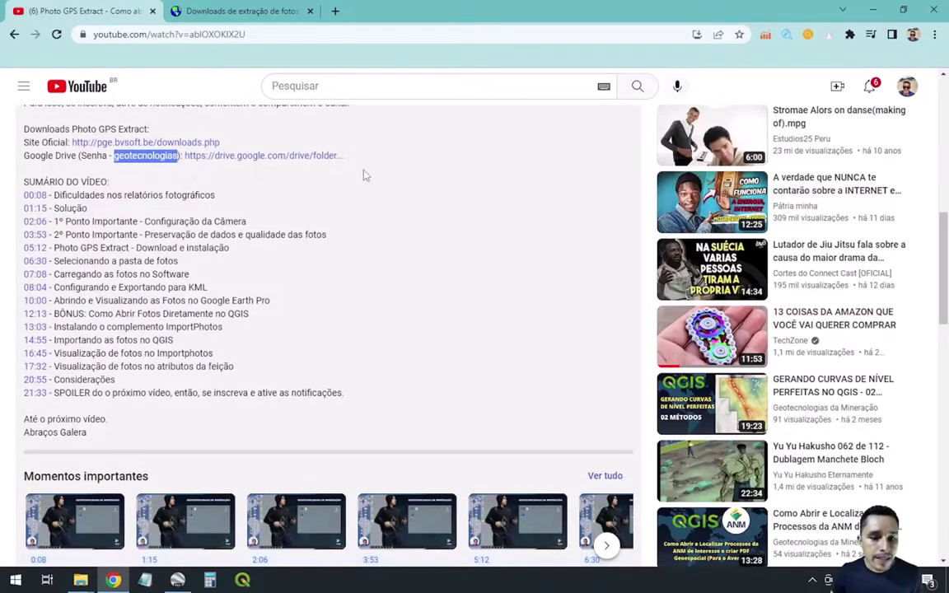
- Open the description's Google Drive link and start downloading PGE701_ver_senha_no_Canal.zip, but cancel the save
click(265, 156)
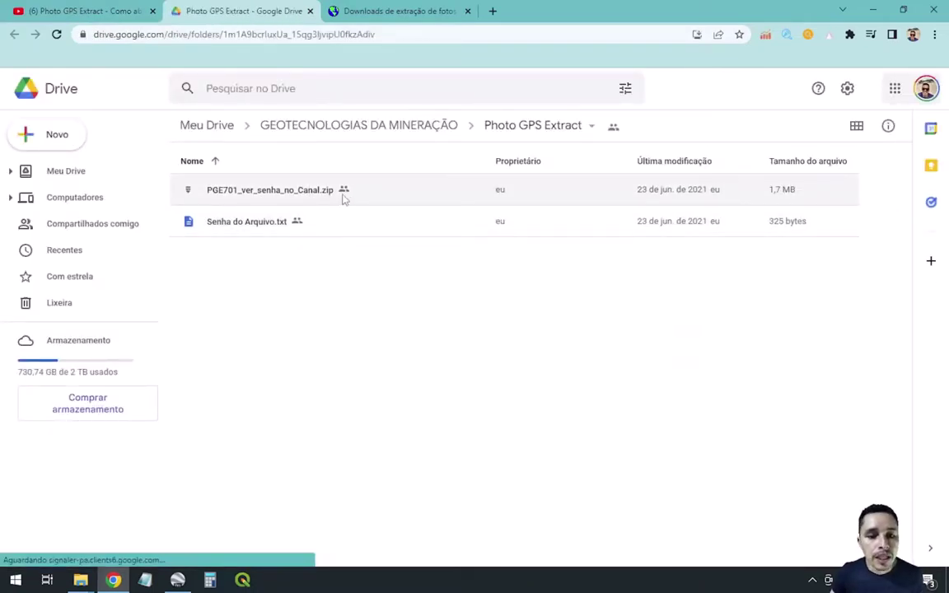
click(362, 193)
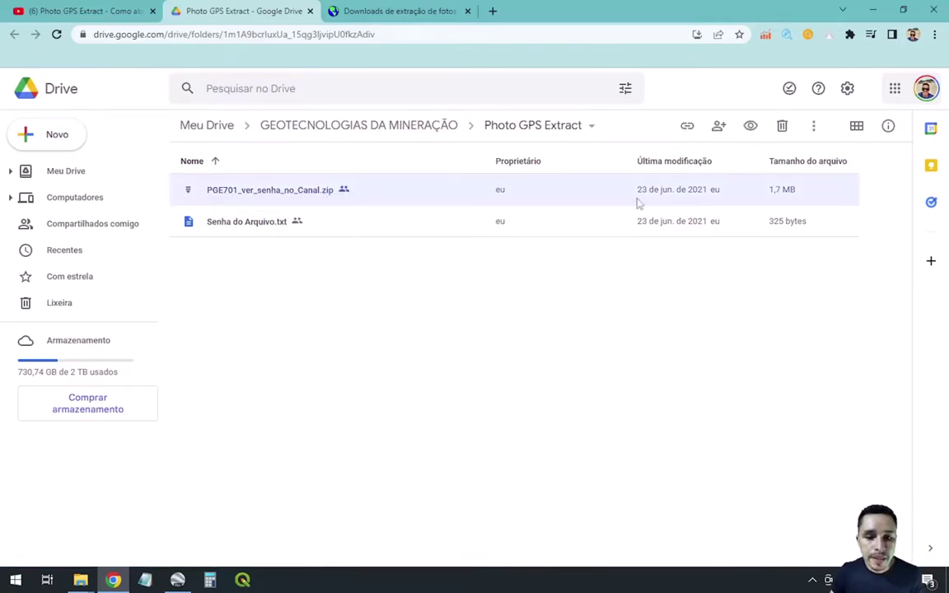
right_click(555, 191)
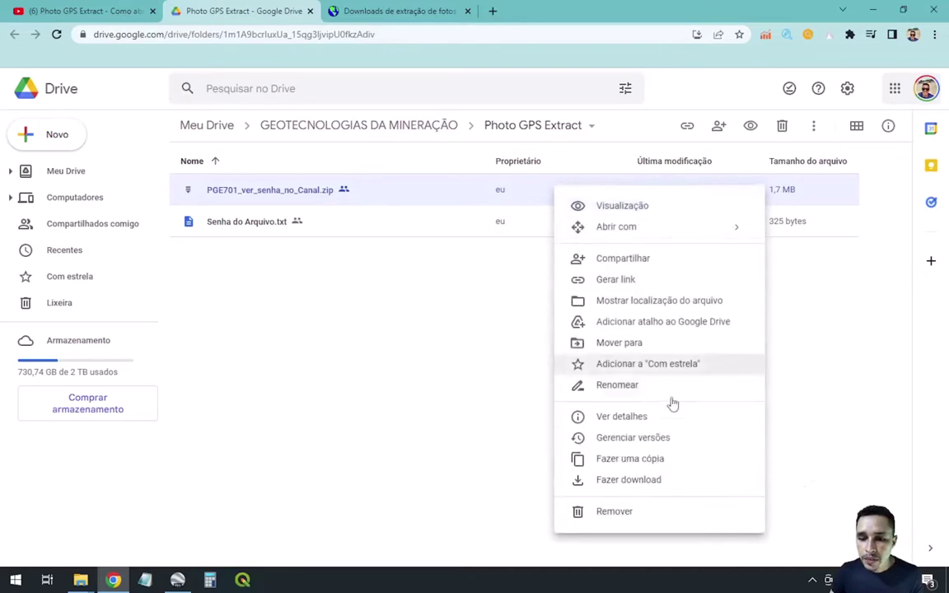
click(680, 484)
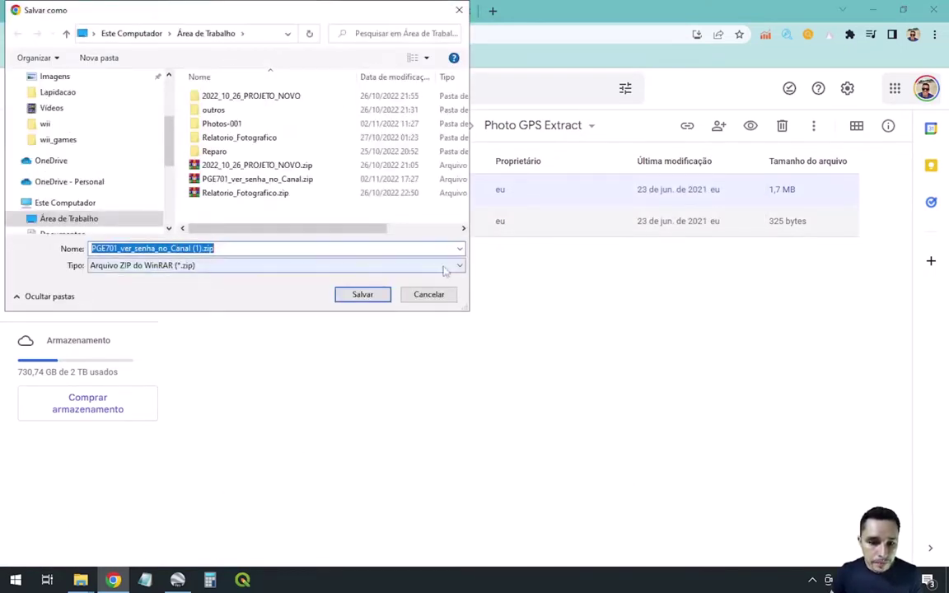
click(430, 295)
- Extract PGE701_ver_senha_no_Canal.zip on the desktop into its own folder, entering the copied archive password
key(super+d)
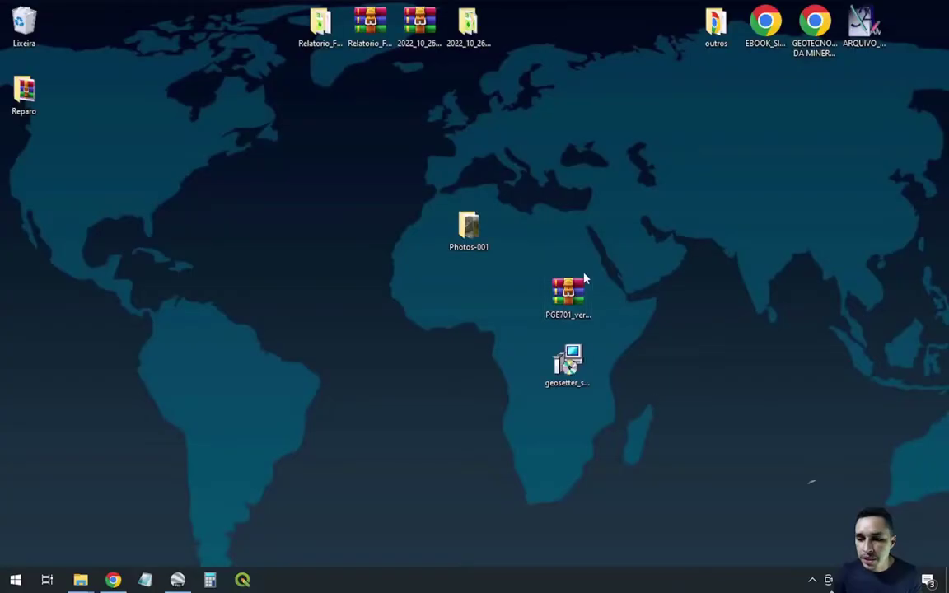
click(566, 311)
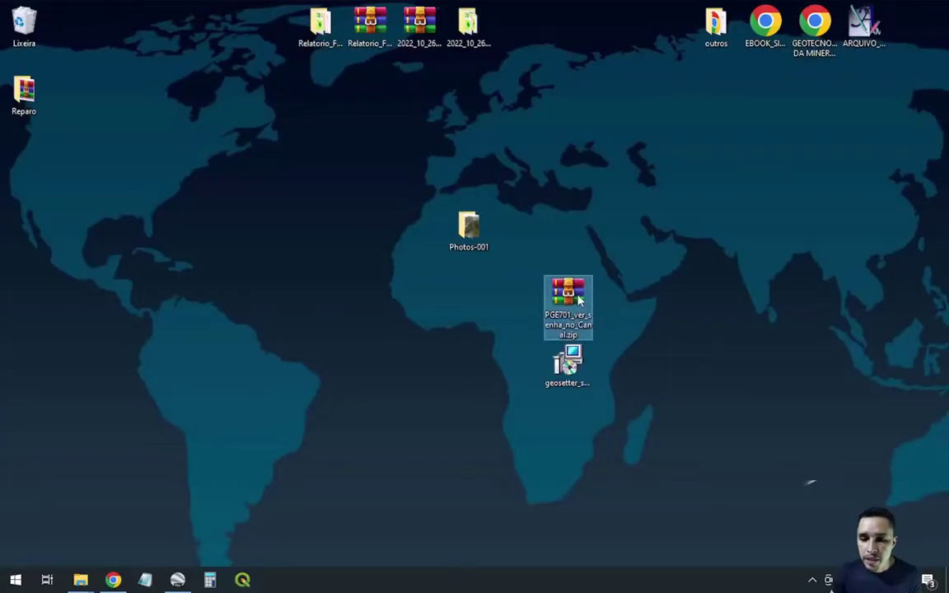
right_click(581, 303)
click(662, 345)
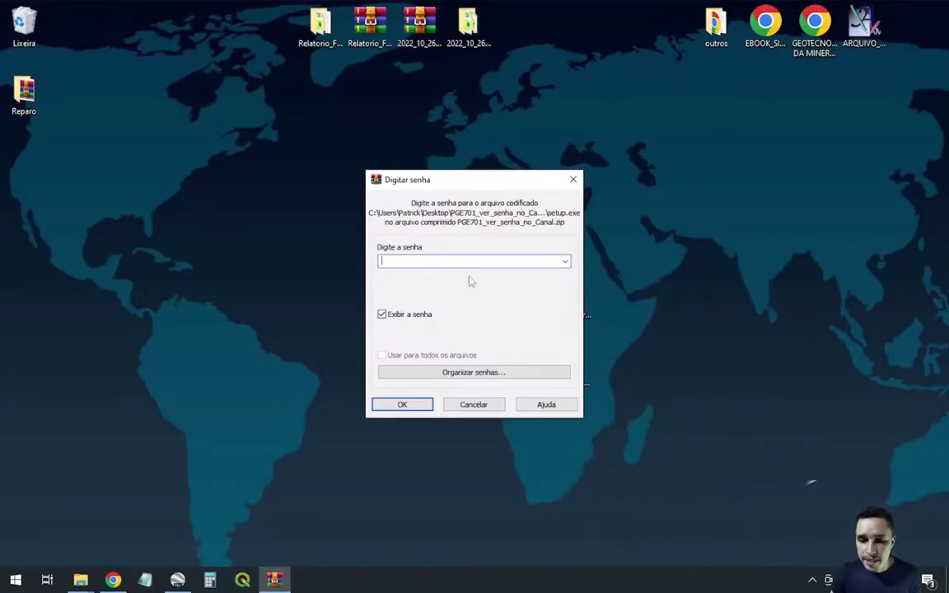
key(ctrl+v)
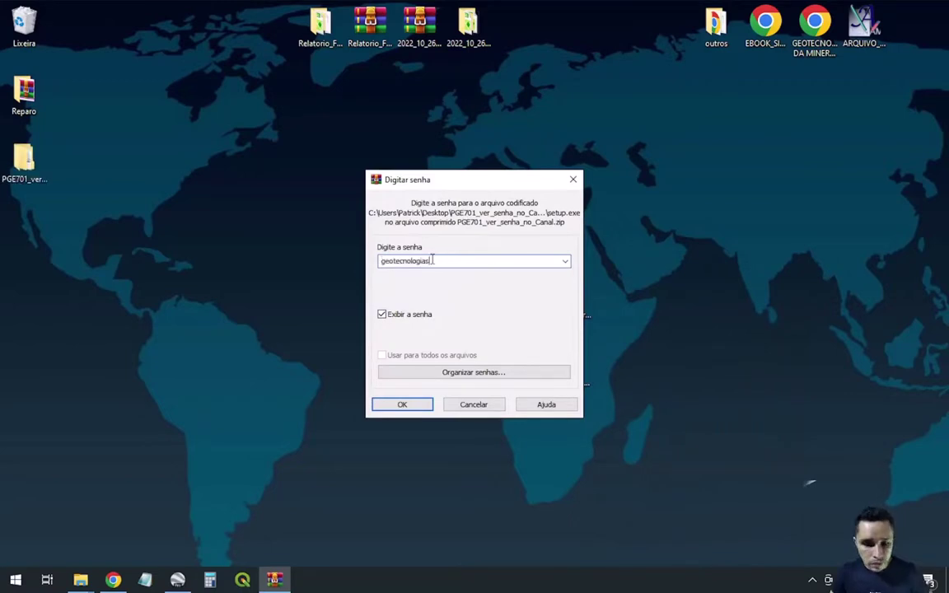
click(402, 405)
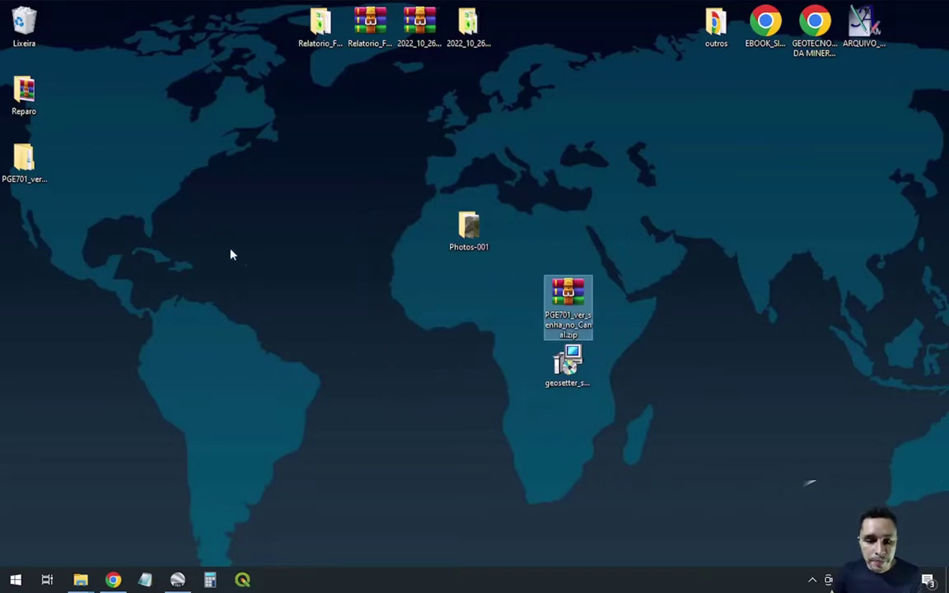
- Move the extracted folder to just above its zip archive on the desktop and open its PGE701 subfolder
click(25, 169)
drag(24, 169, 569, 231)
double_click(568, 231)
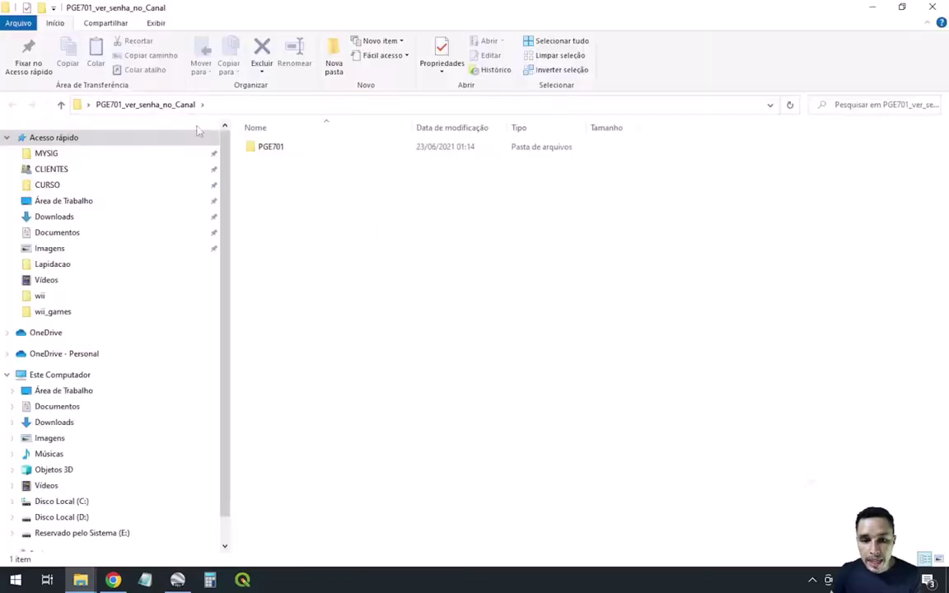
double_click(268, 148)
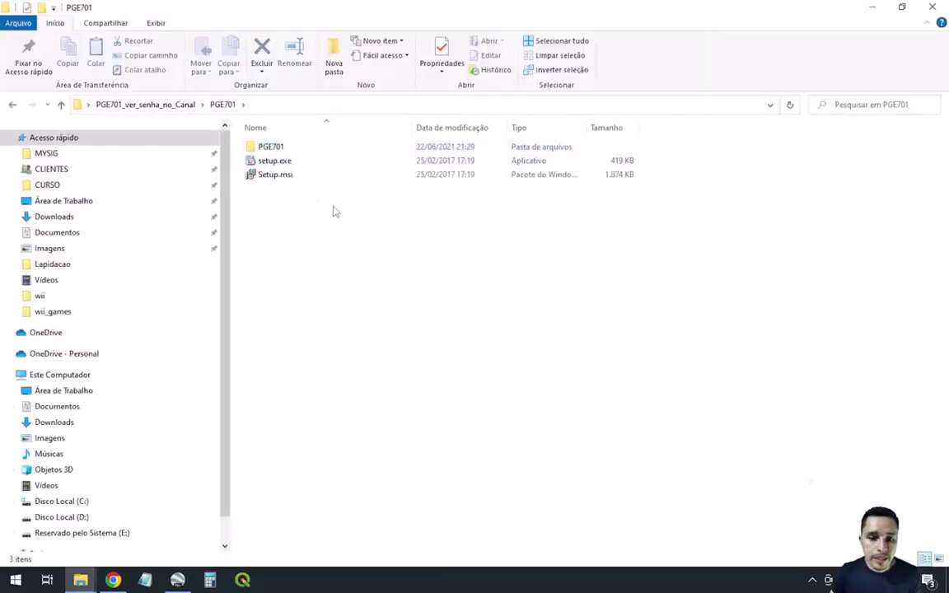
- Run setup.exe, complete the Photo GPS Extract 7.0.1 Beta setup with the Repair option, and return to the desktop
click(277, 163)
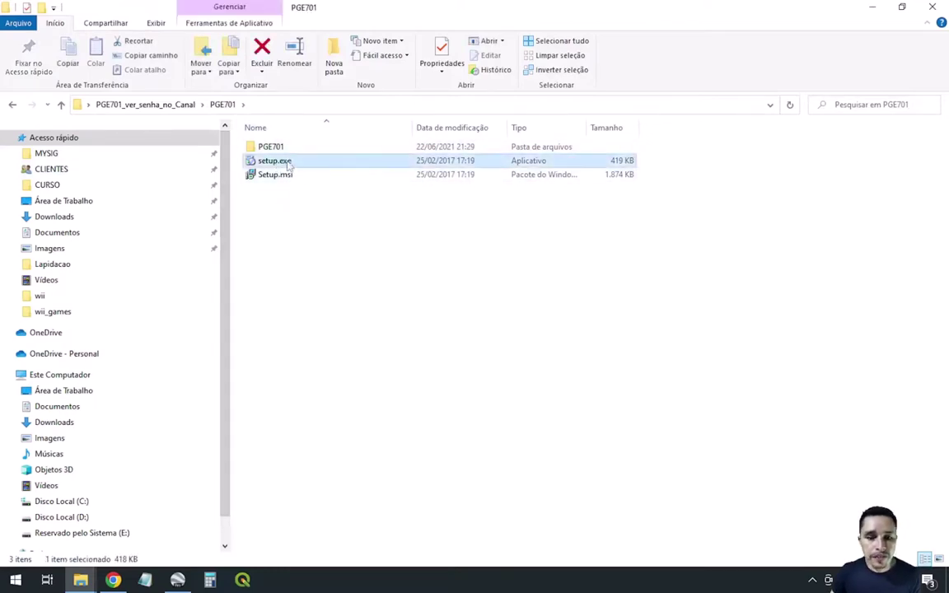
double_click(293, 164)
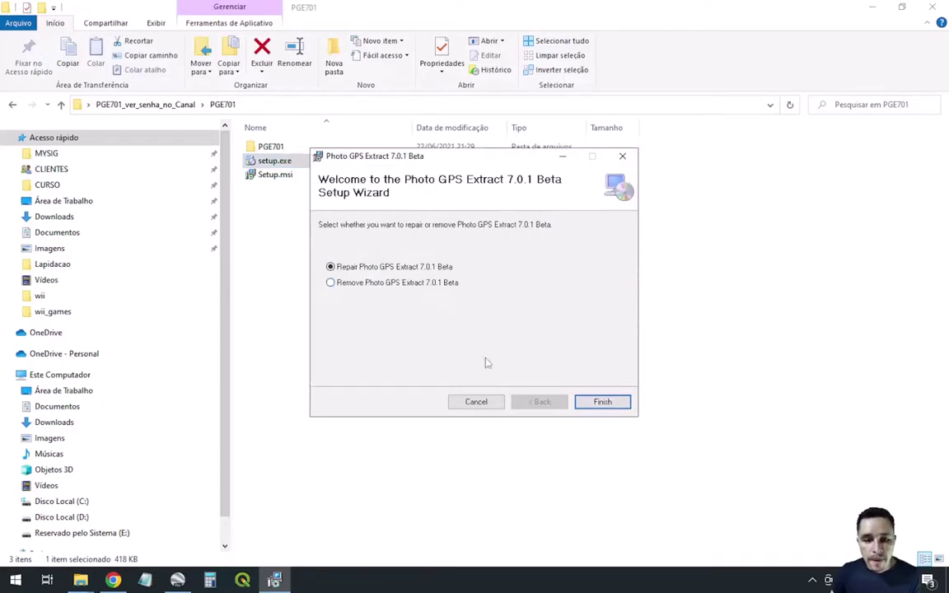
click(584, 403)
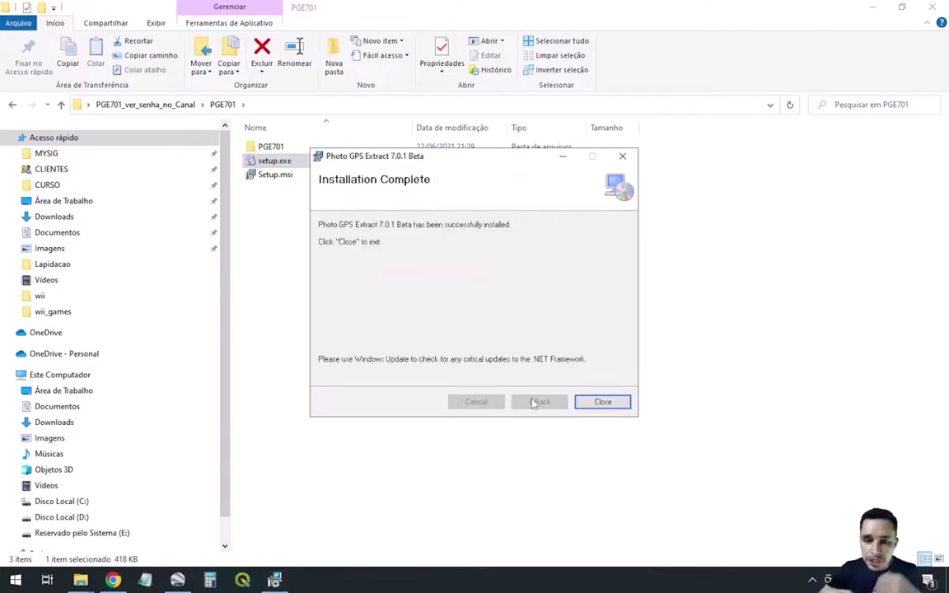
click(603, 402)
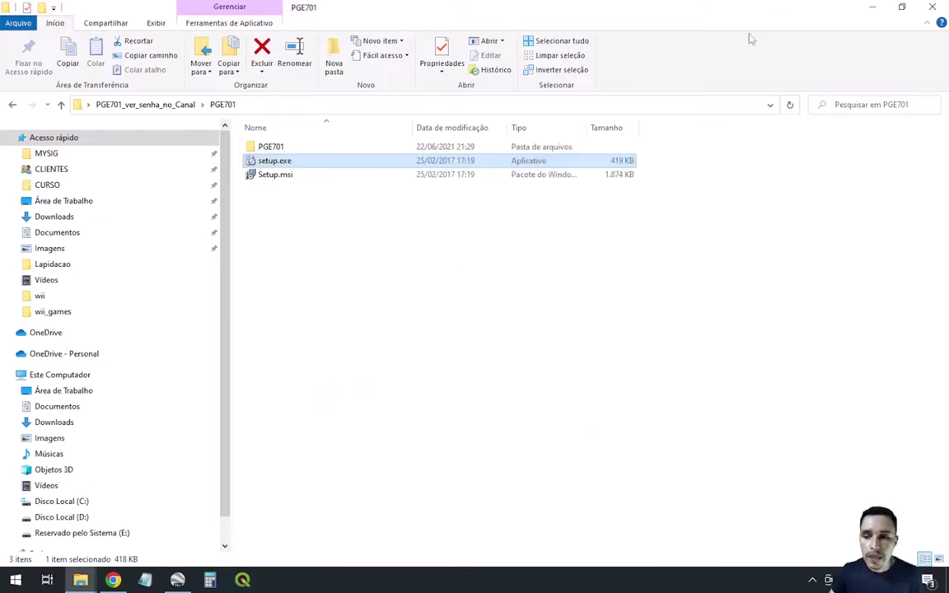
click(870, 9)
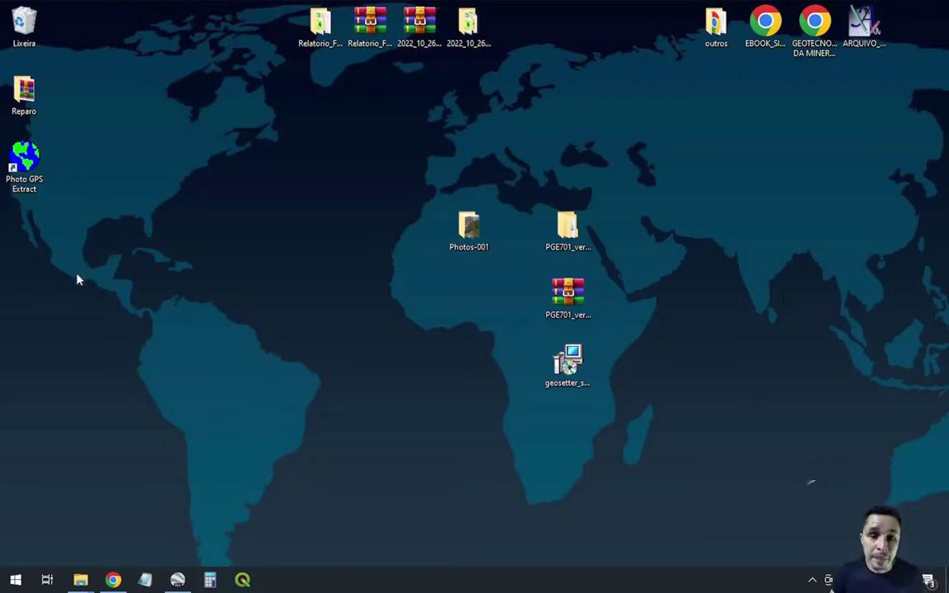
- Launch Photo GPS Extract and open the Batch Extractor's folder selection for reading photos
click(36, 163)
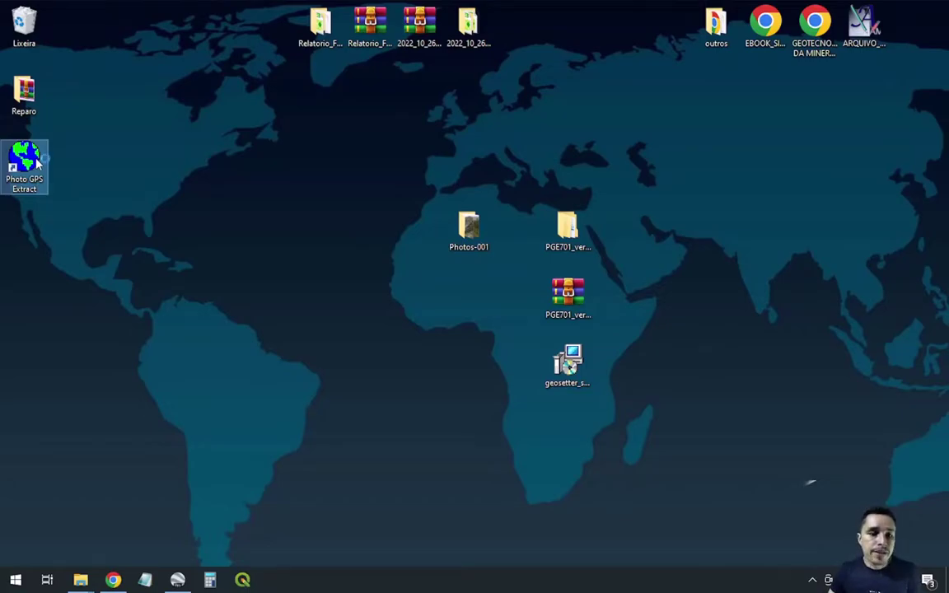
double_click(36, 164)
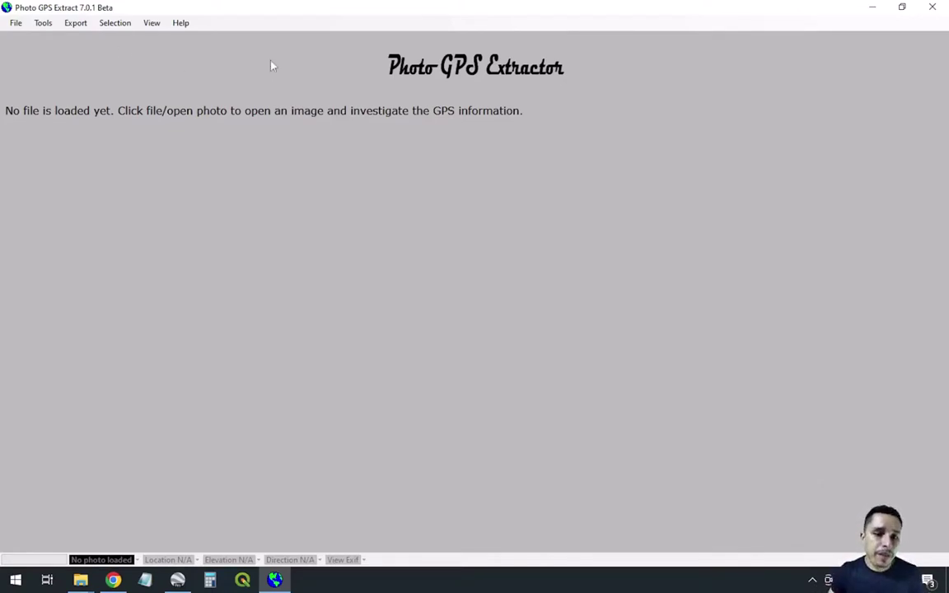
click(43, 23)
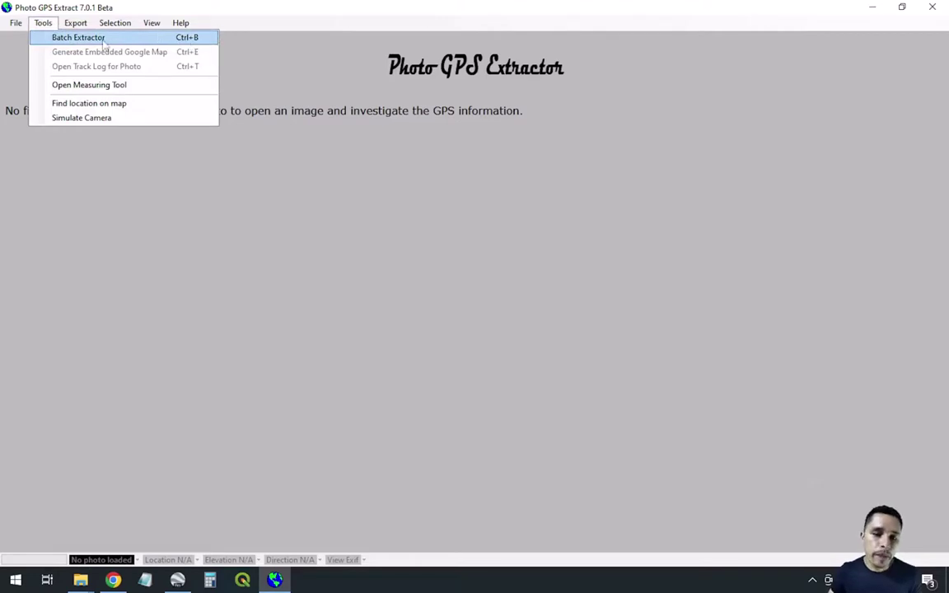
click(178, 42)
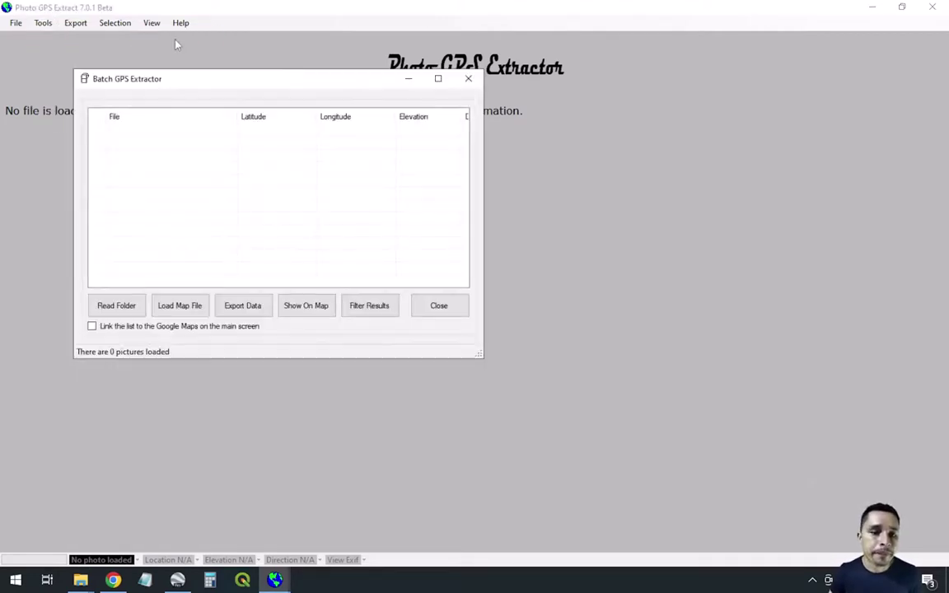
drag(286, 86, 445, 79)
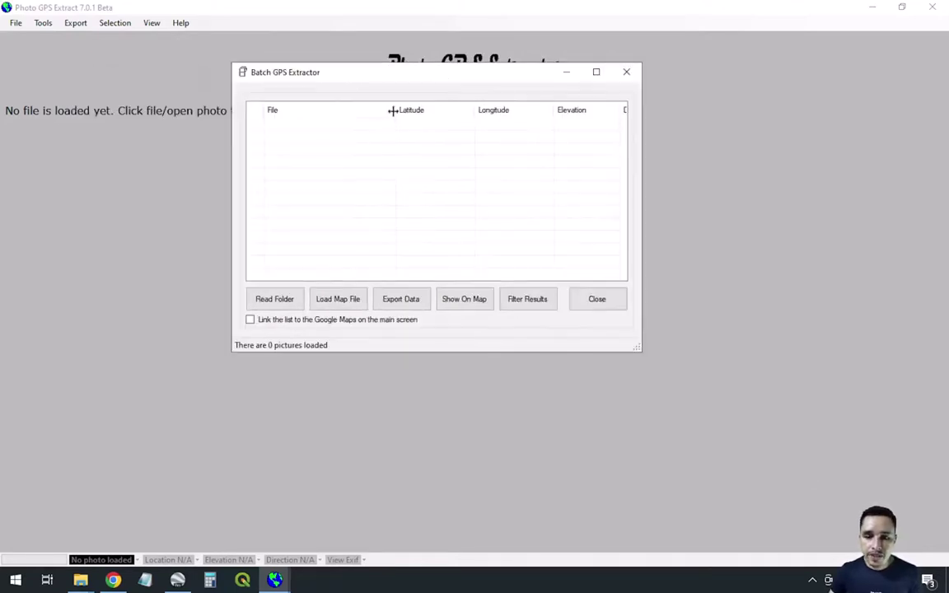
click(278, 300)
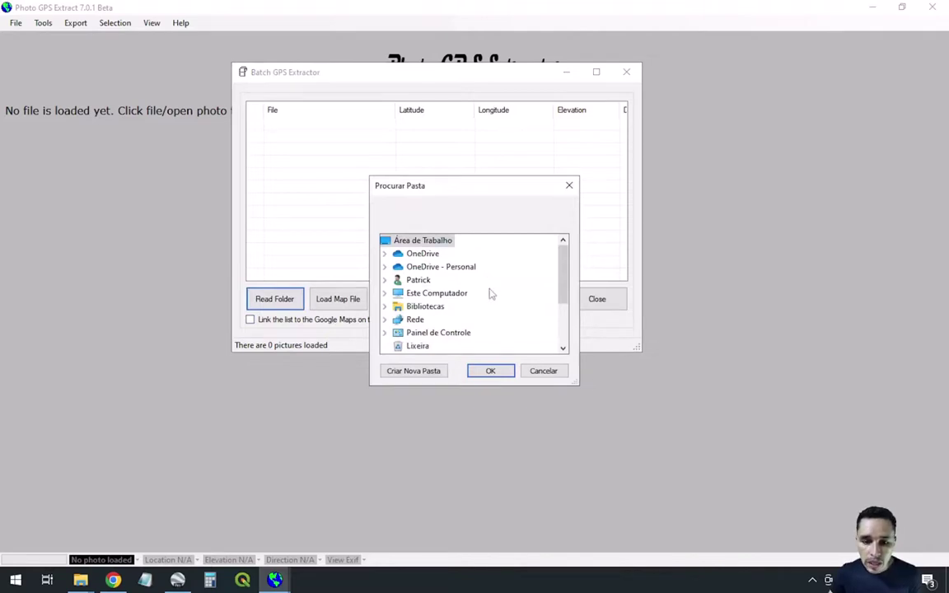
- Look through the photos in the desktop's Photos-001 folder and close it
key(super+d)
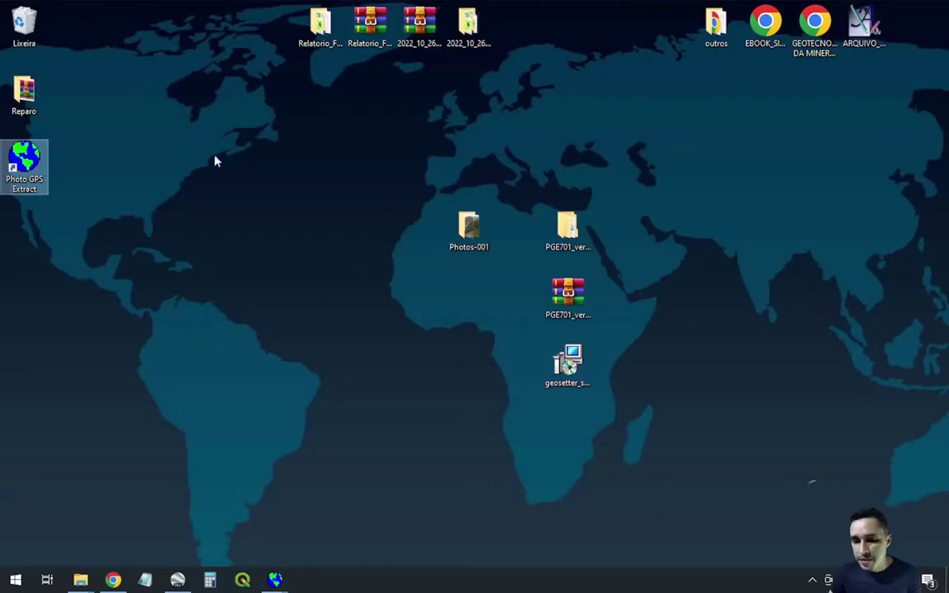
click(481, 240)
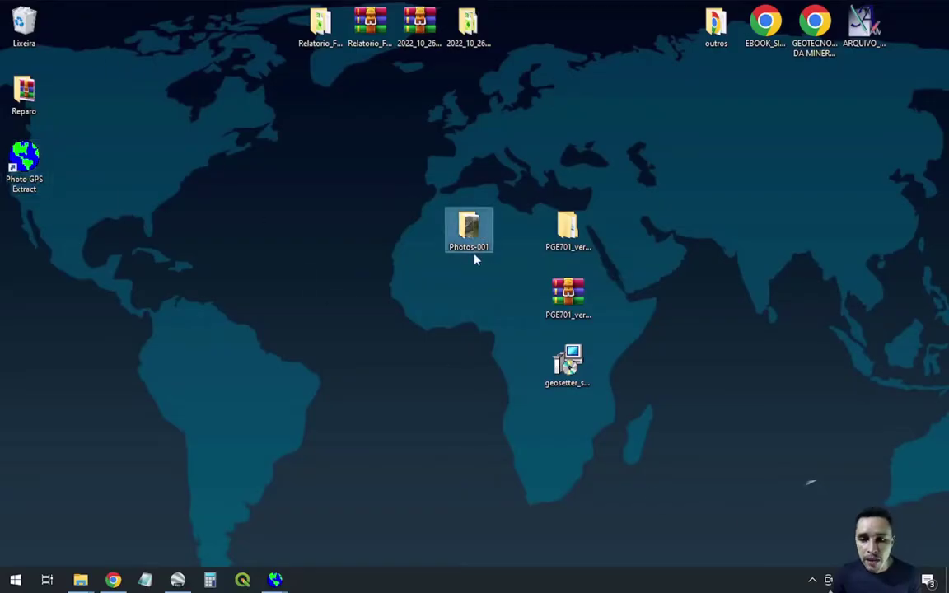
double_click(469, 235)
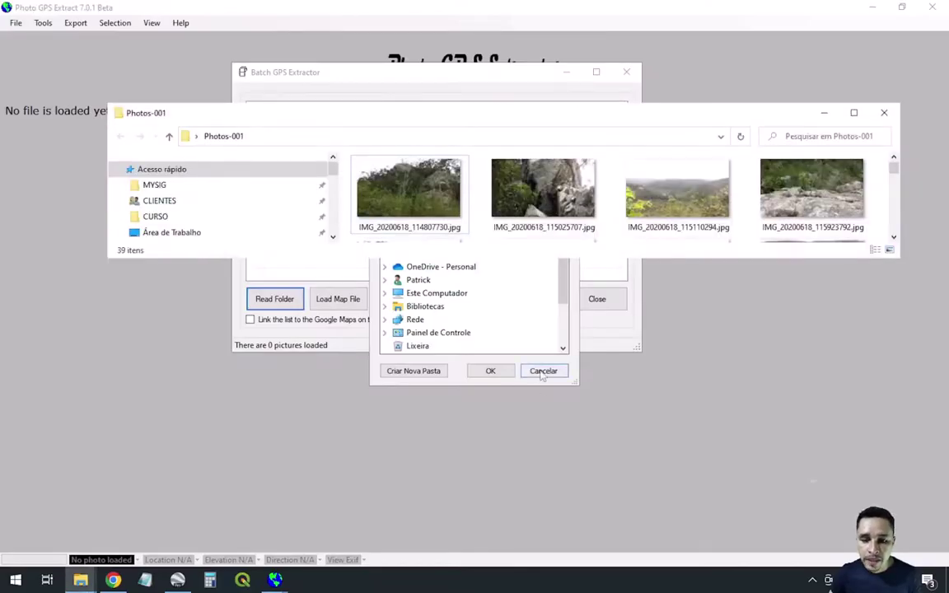
click(854, 112)
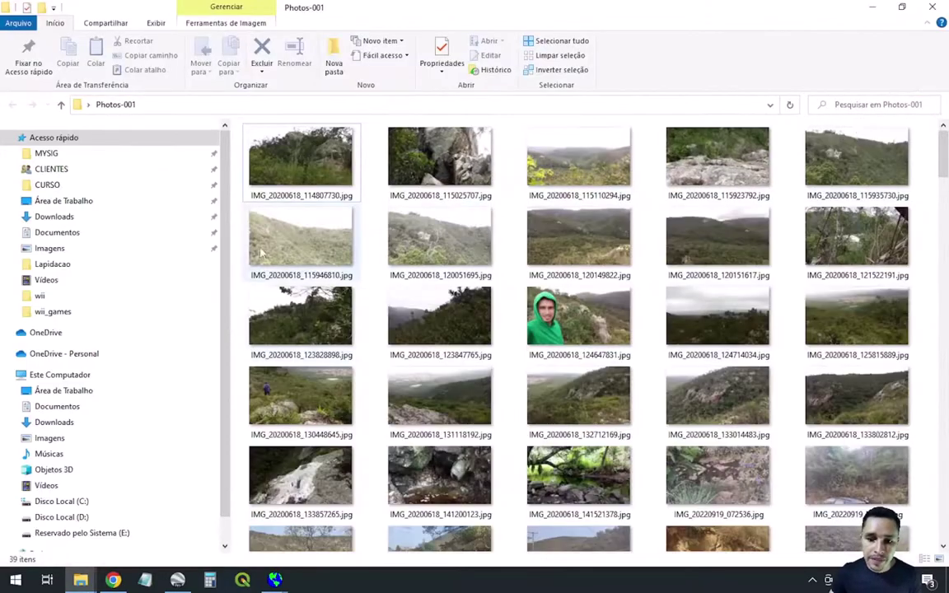
scroll(262, 260, down, 5)
scroll(346, 413, up, 5)
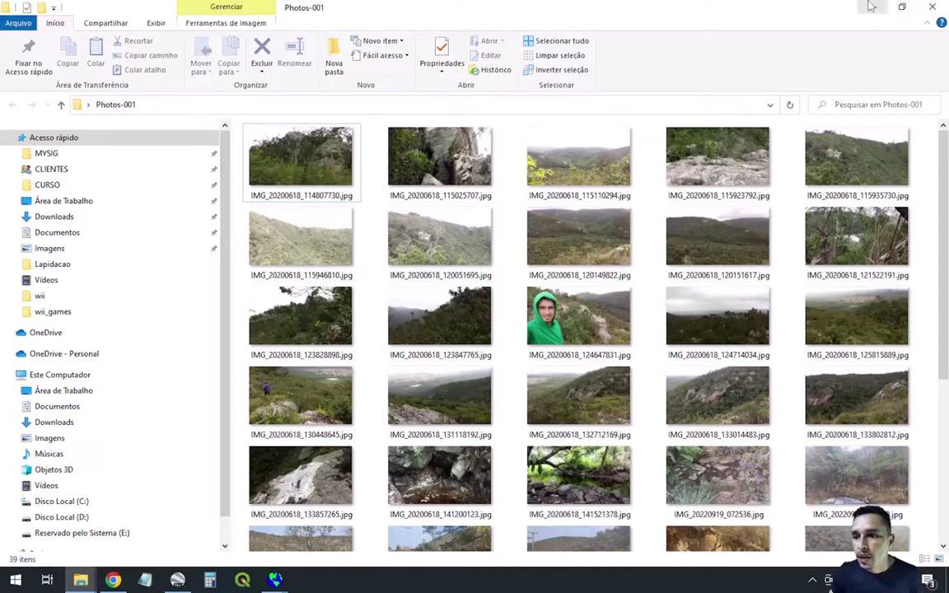
click(944, 6)
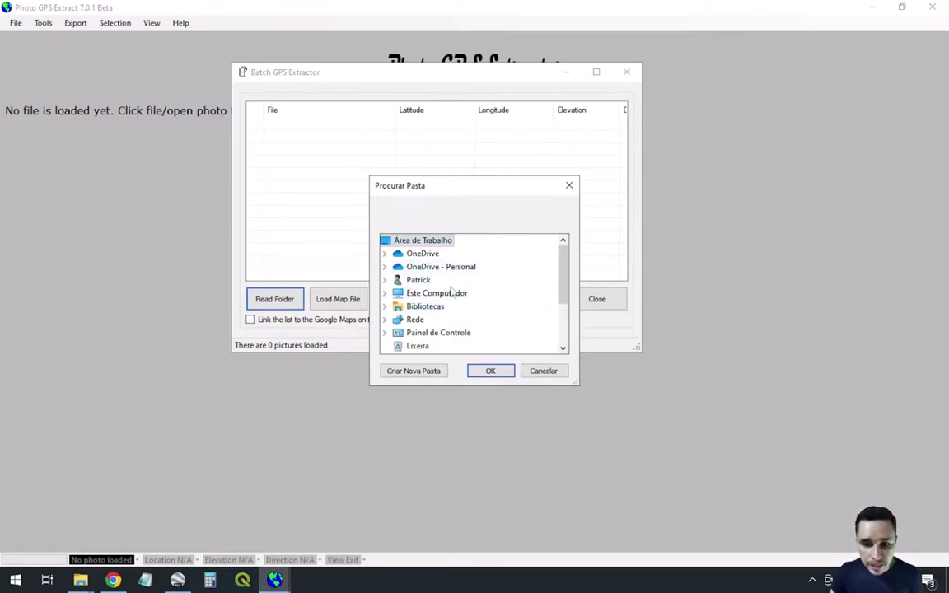
- Choose the Photos-001 folder on the desktop as the folder for the Batch Extractor to read
scroll(452, 284, down, 2)
scroll(430, 290, up, 2)
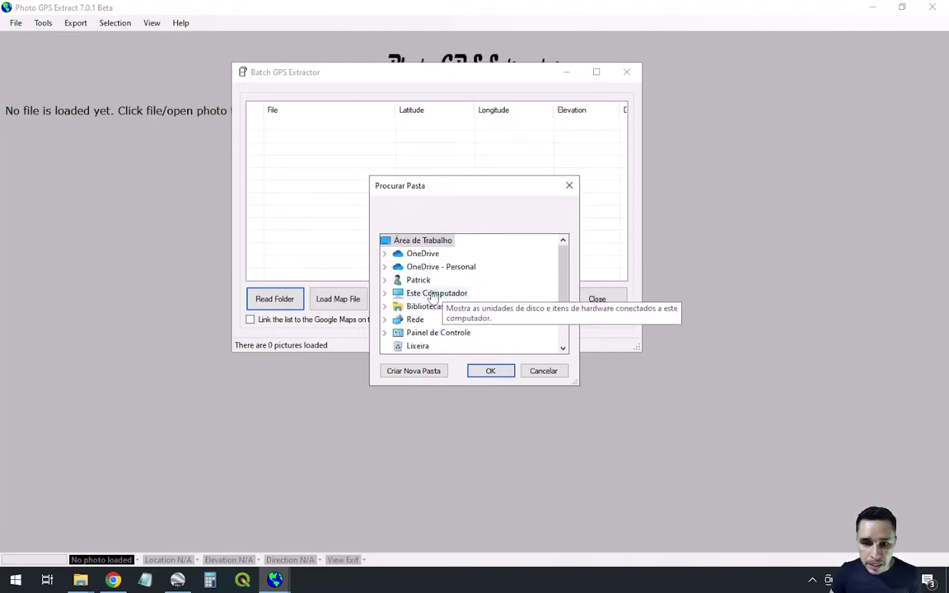
double_click(435, 294)
double_click(410, 253)
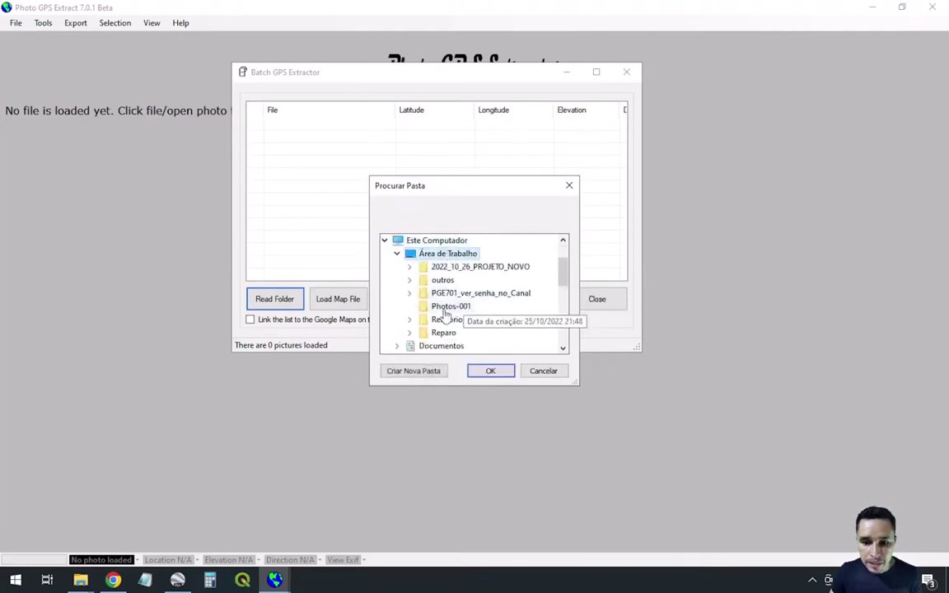
click(460, 308)
click(491, 371)
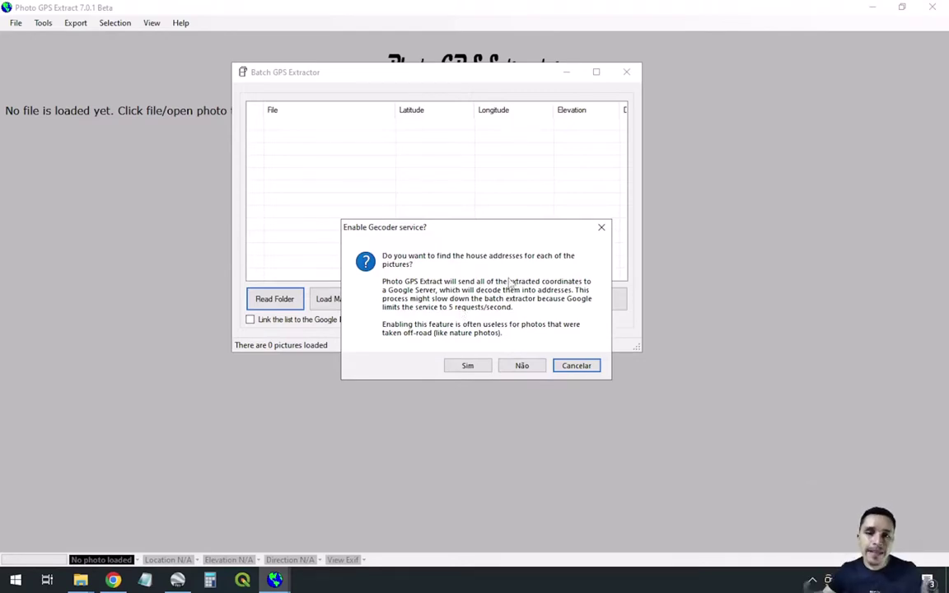
- Read the photos without address lookup and export the data as a Google Earth KML file named PhotoGpsExtract in the desktop's Photos-001 folder
click(522, 365)
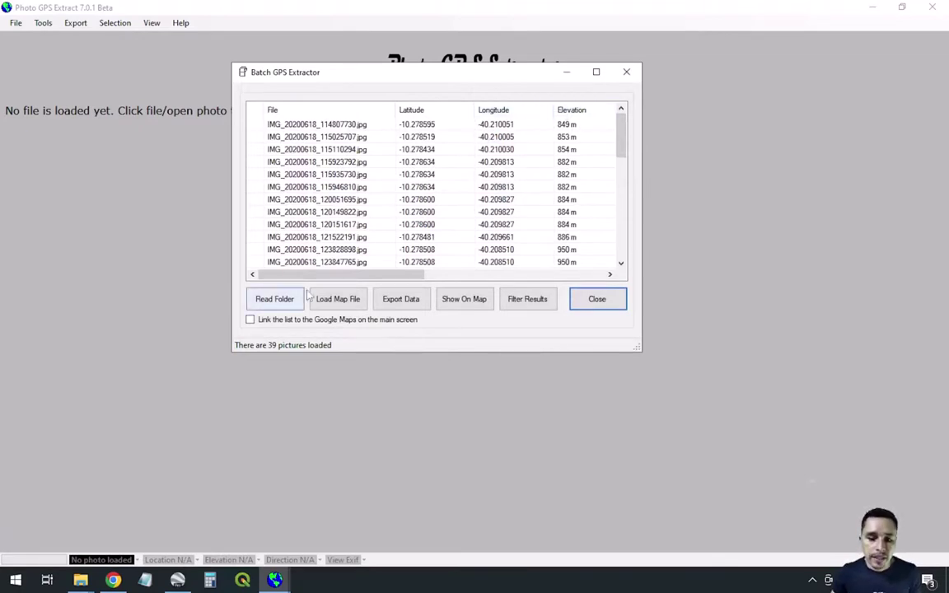
click(399, 303)
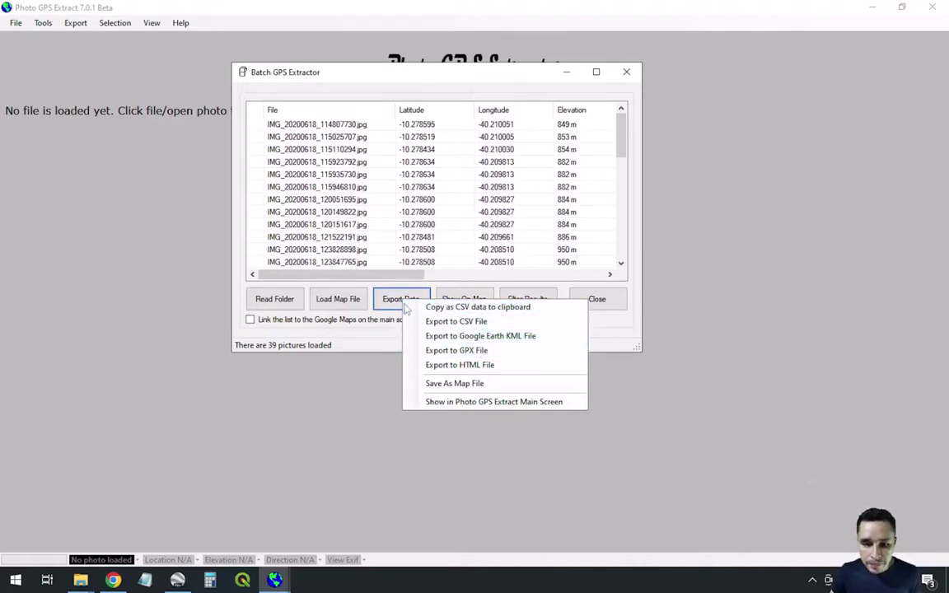
click(524, 338)
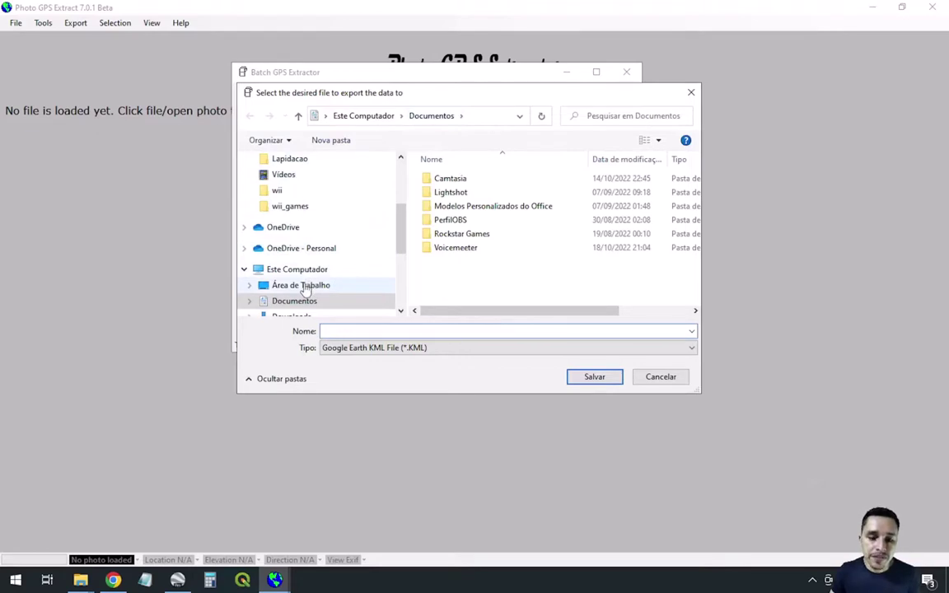
click(424, 354)
click(434, 356)
click(430, 352)
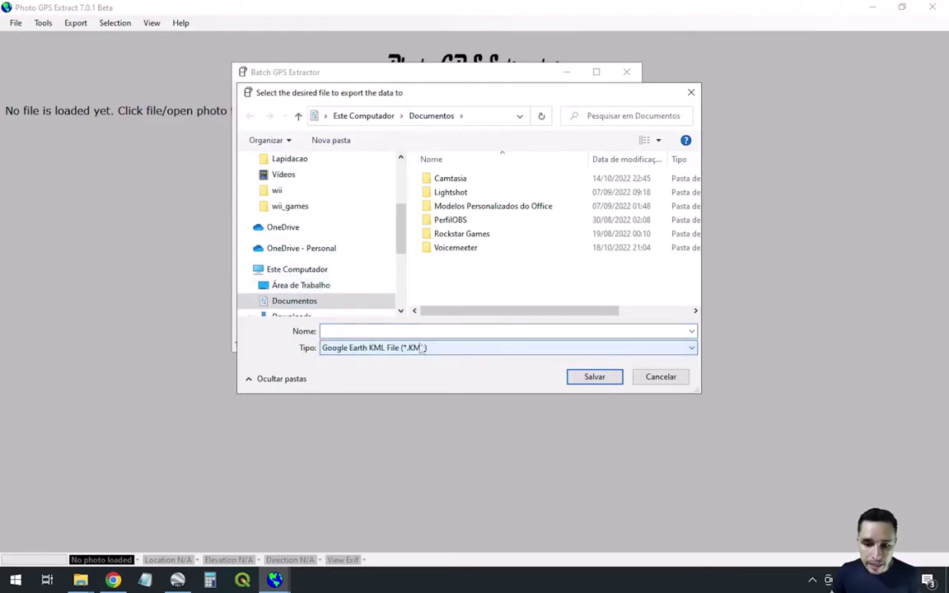
click(306, 285)
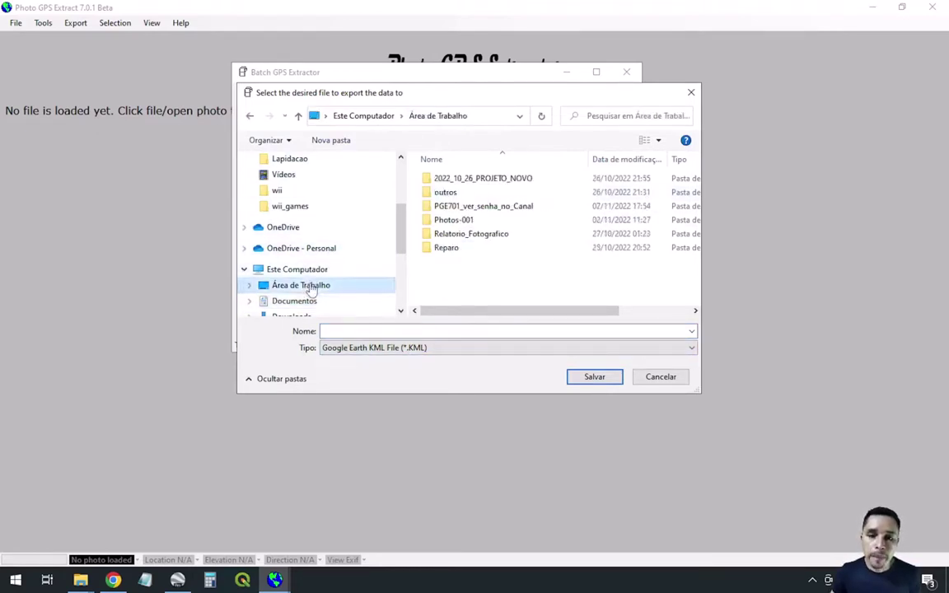
double_click(453, 220)
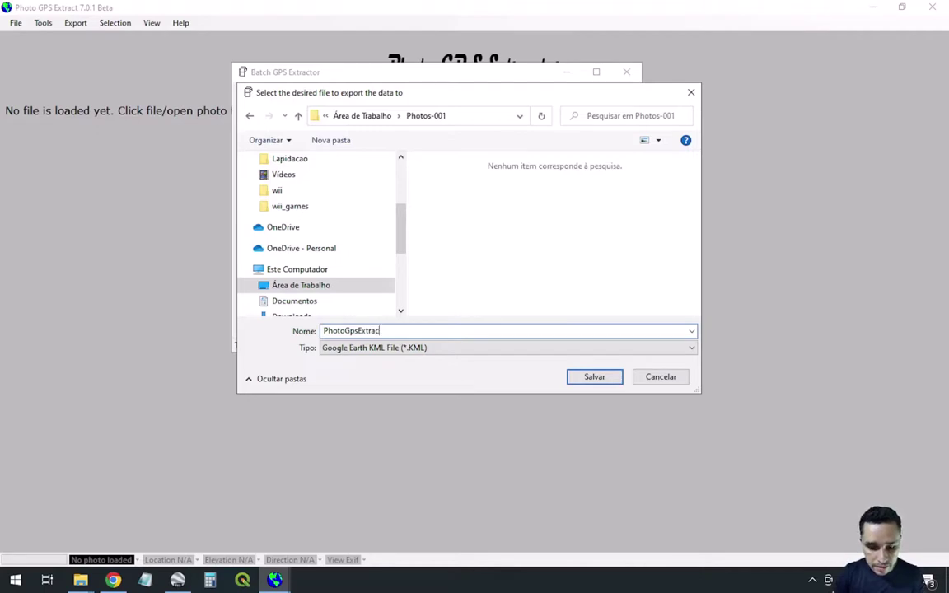
key(Return)
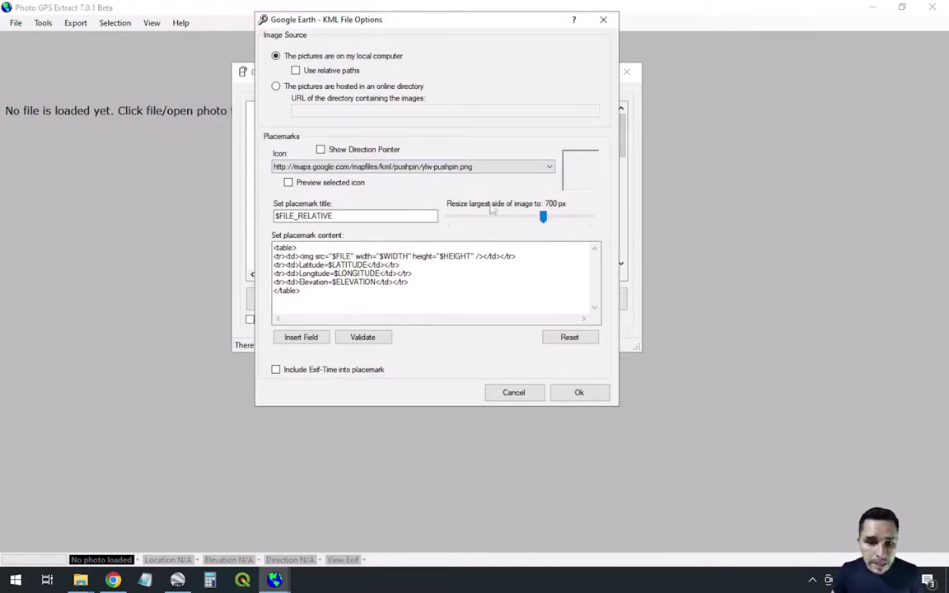
- Turn on the preview of the selected placemark icon and try the paddle/1-lv.png and paddle/1.png icons
click(289, 182)
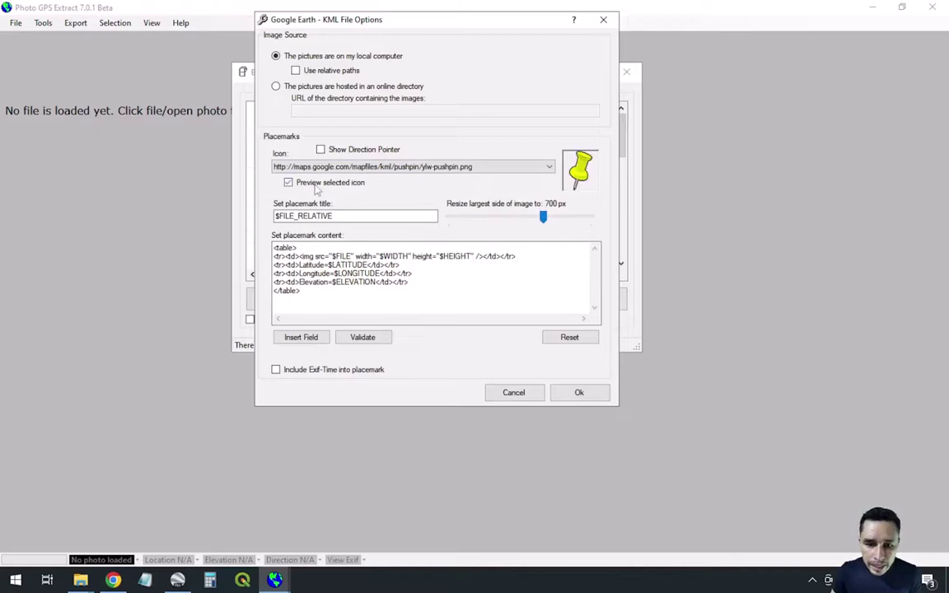
click(495, 167)
click(433, 184)
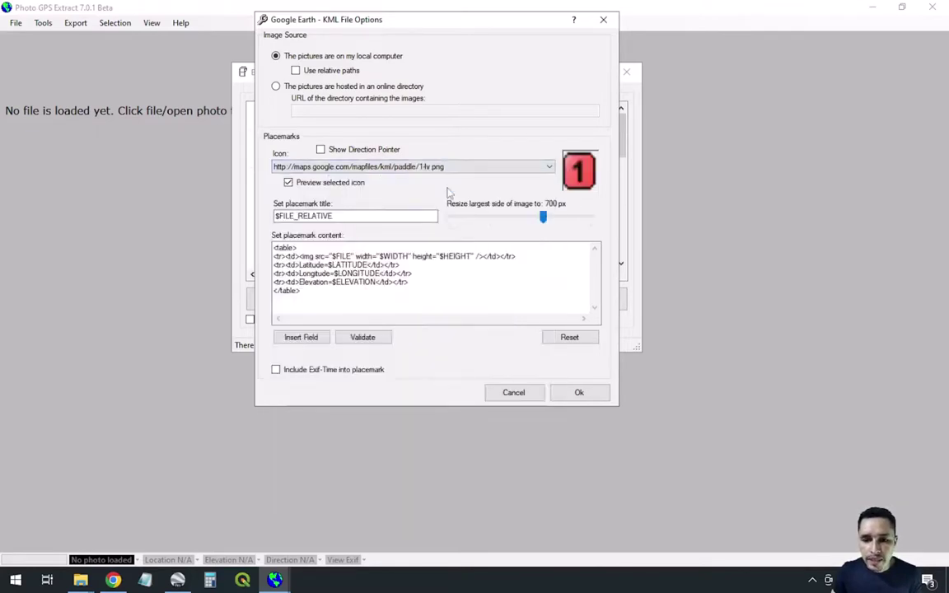
click(497, 168)
click(400, 175)
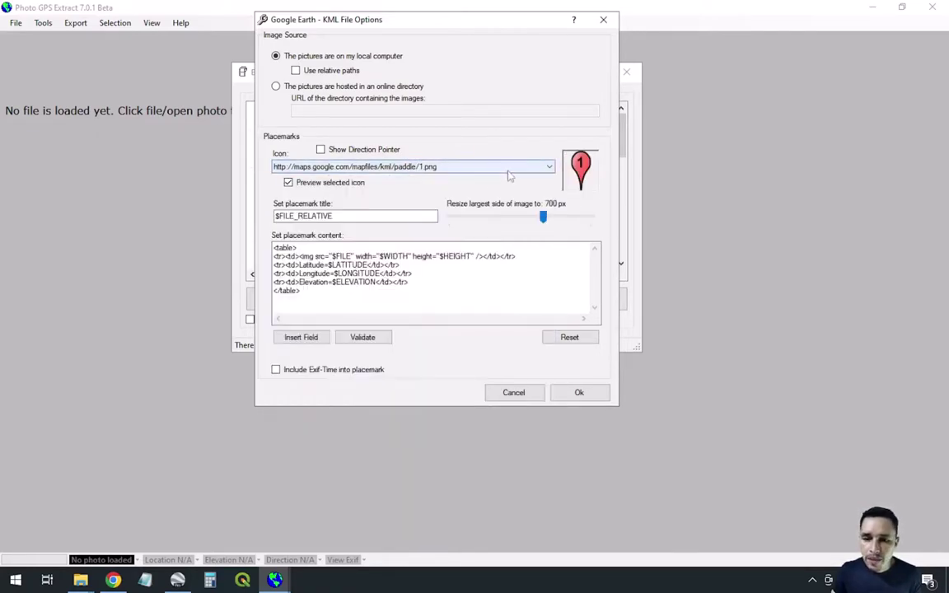
click(336, 186)
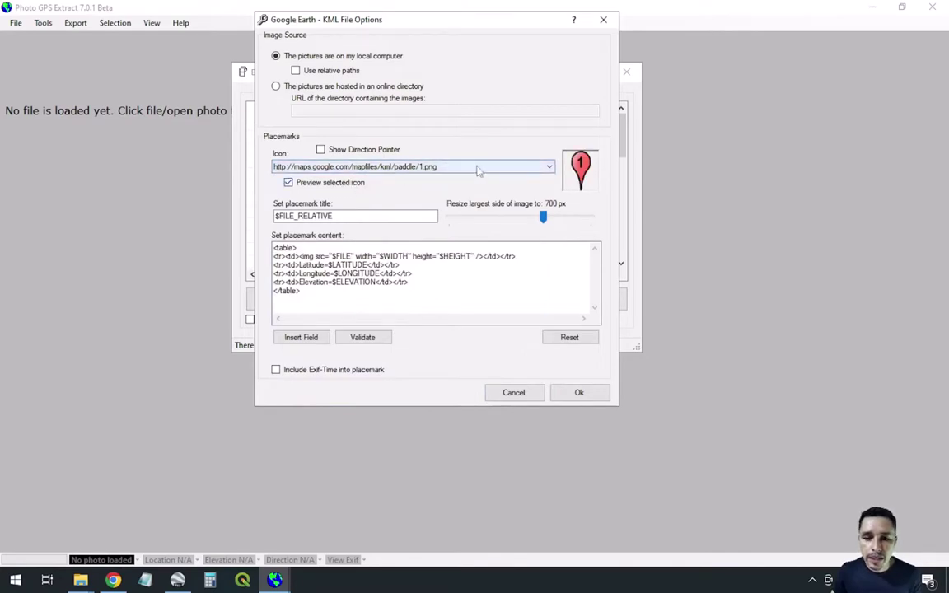
- Try the shapes icons broken_link.png, campground.png and capital_big.png as the placemark icon
click(474, 167)
scroll(412, 339, down, 20)
scroll(464, 237, up, 13)
scroll(457, 223, up, 2)
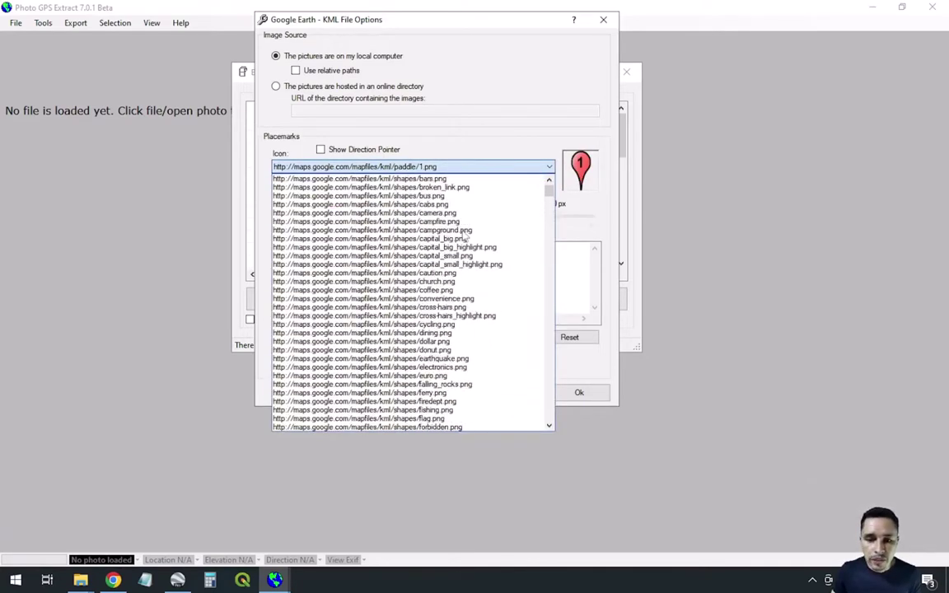
click(445, 184)
key(Down)
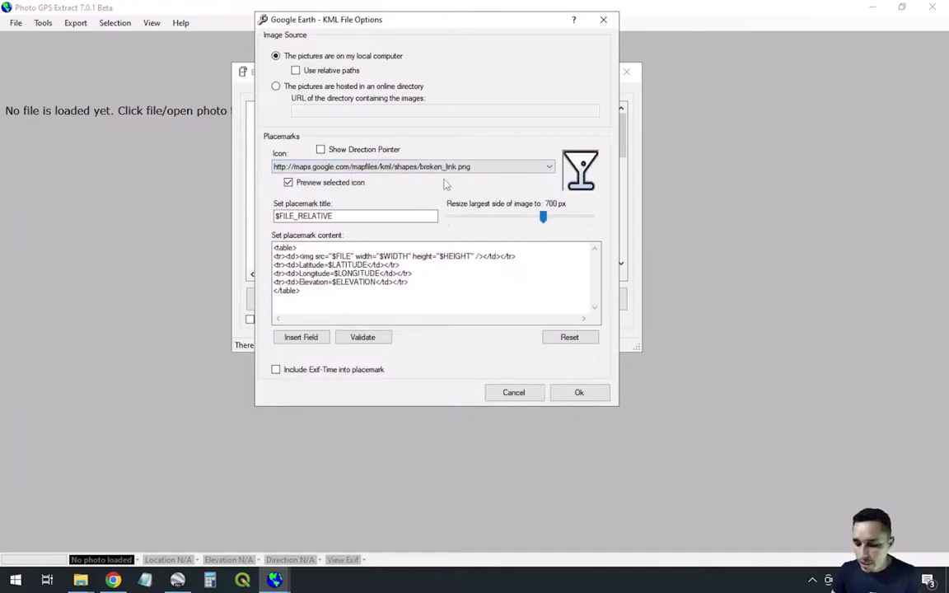
key(Down)
key(Down)
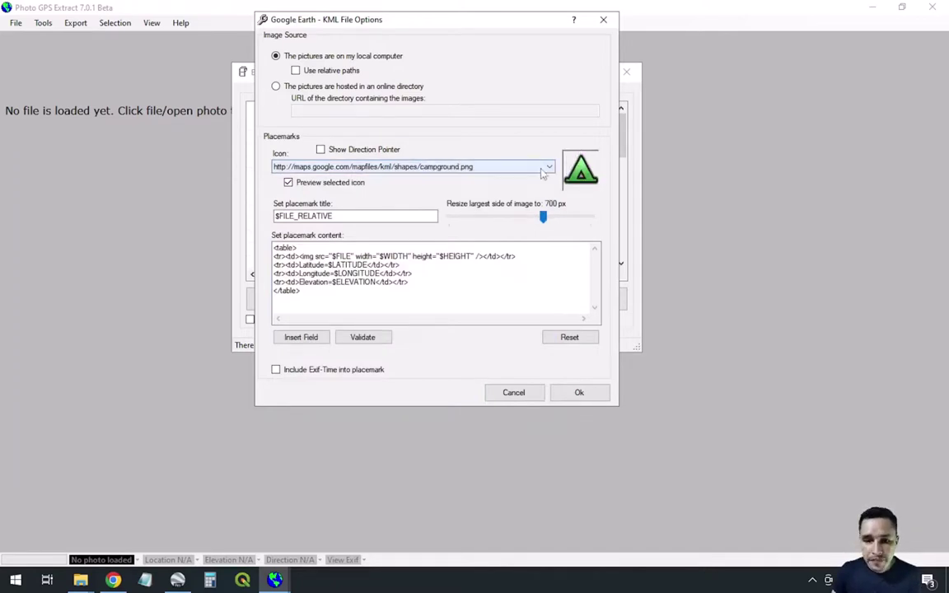
click(549, 166)
click(503, 187)
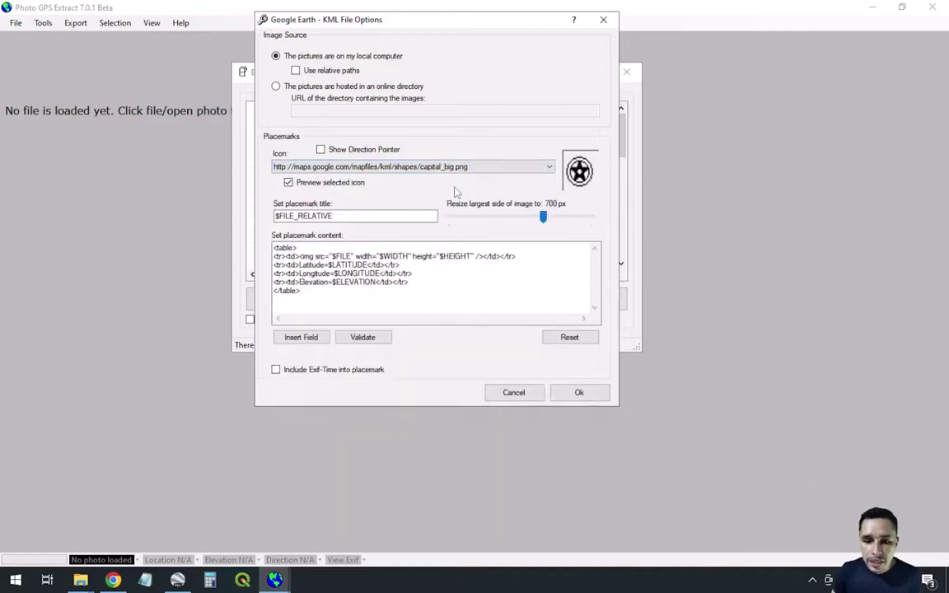
- Set the placemark icon to shapes/donut.png and complete the KML export without opening the file
click(548, 167)
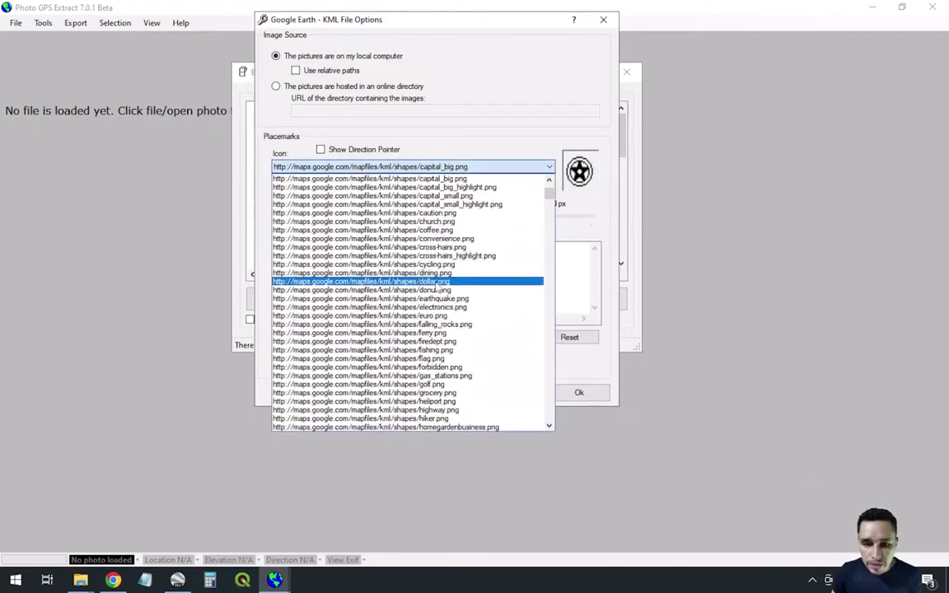
click(388, 281)
key(Down)
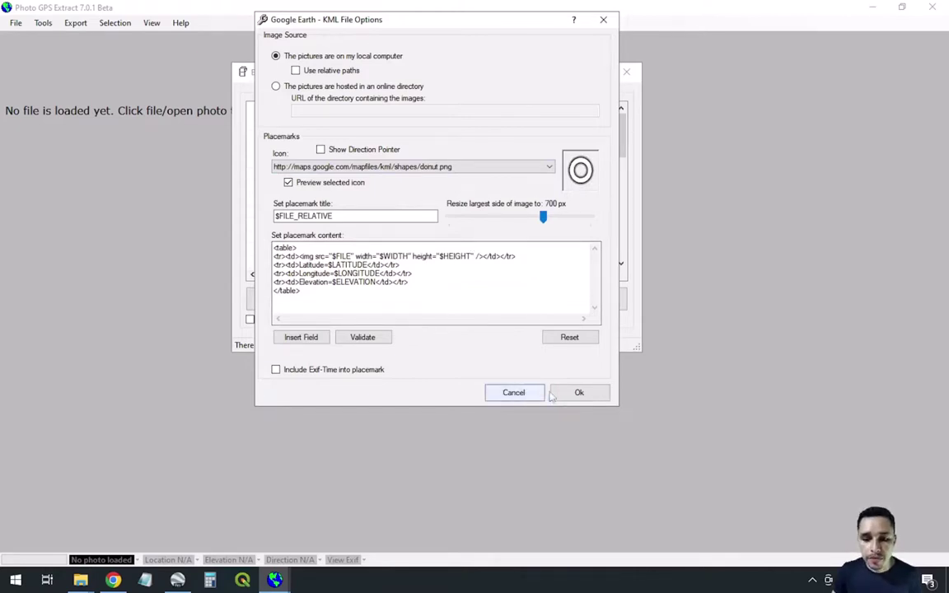
click(579, 393)
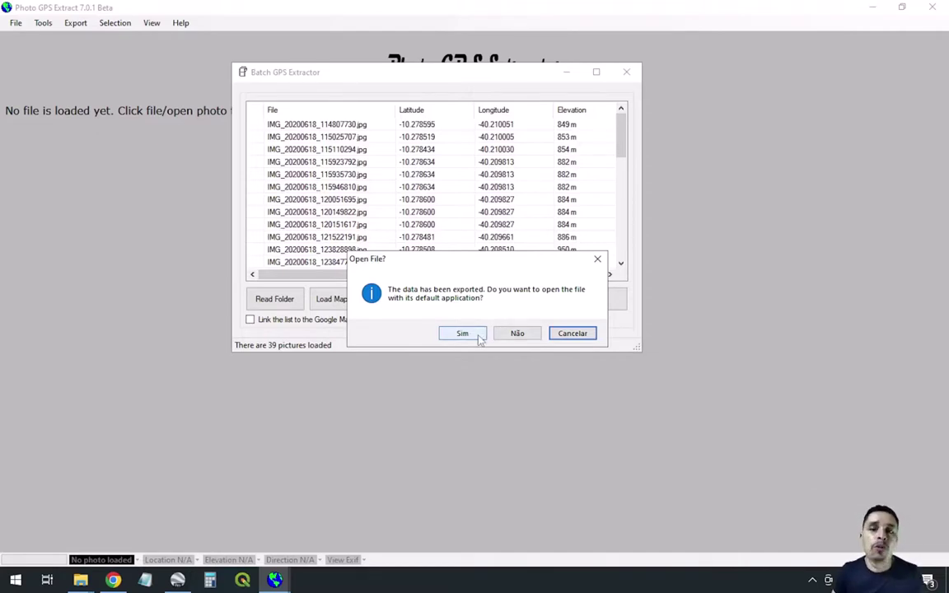
click(516, 334)
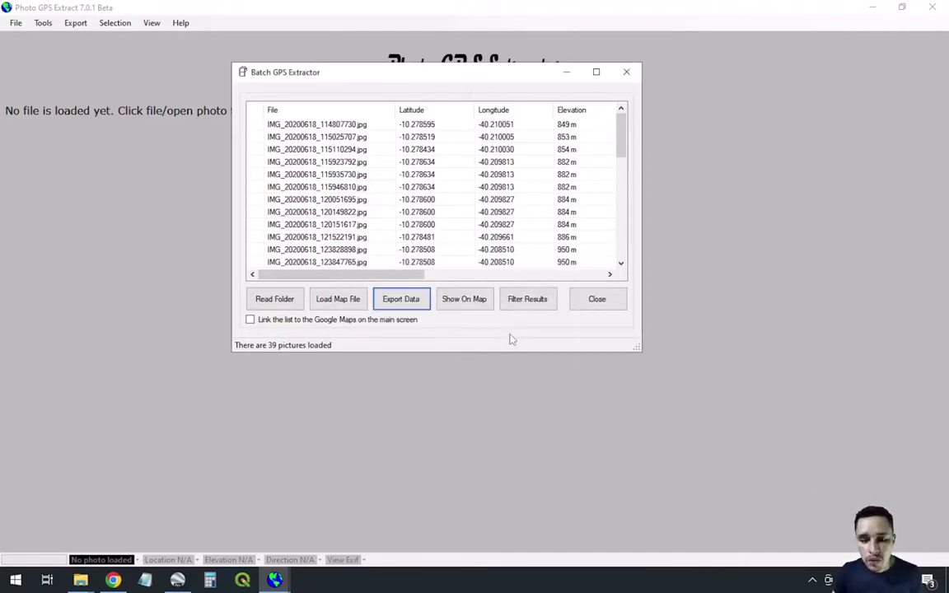
- Open the exported PhotoGpsExtract KML file from the Photos-001 folder in Google Earth Pro
click(80, 581)
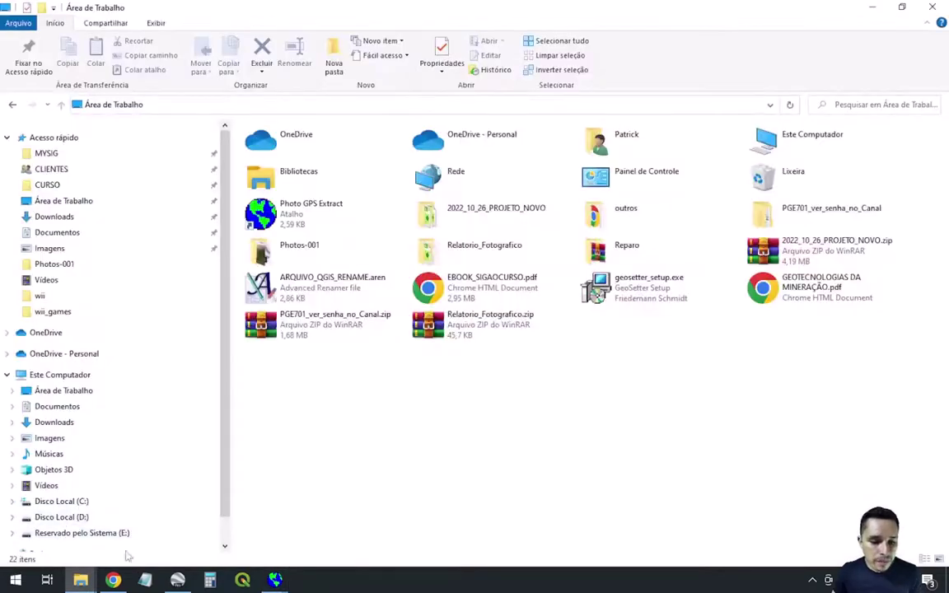
mouse_move(80, 580)
click(221, 527)
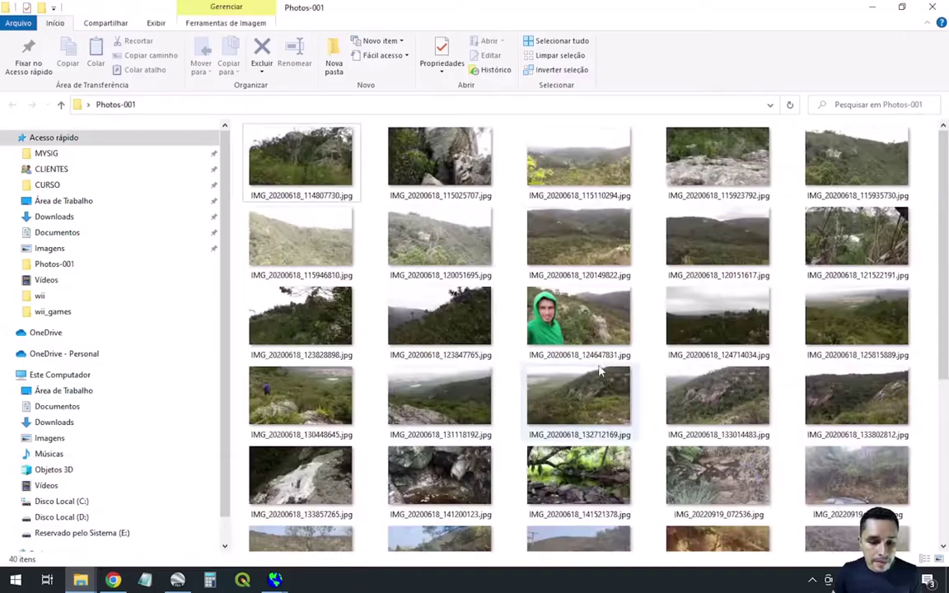
scroll(577, 330, down, 5)
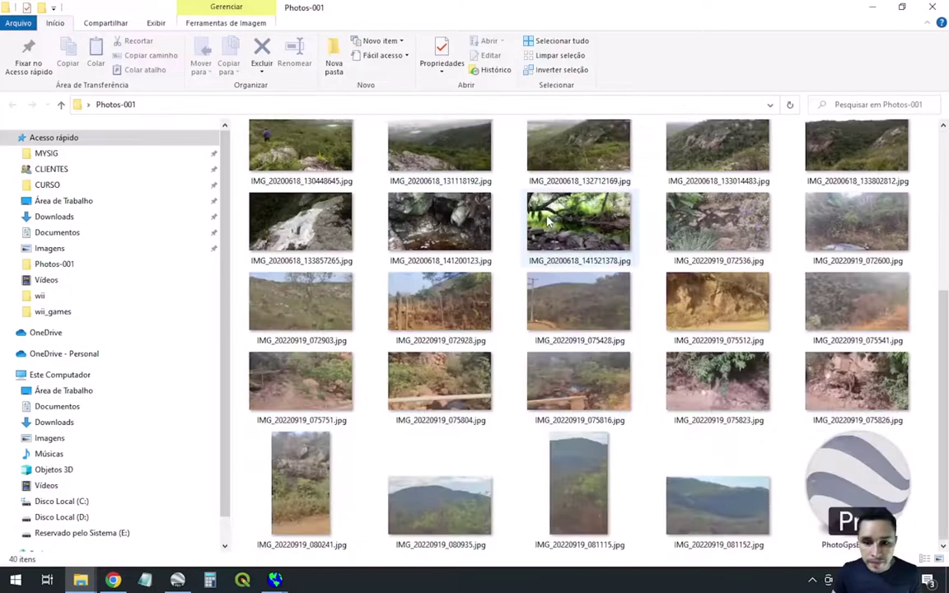
click(855, 501)
double_click(855, 500)
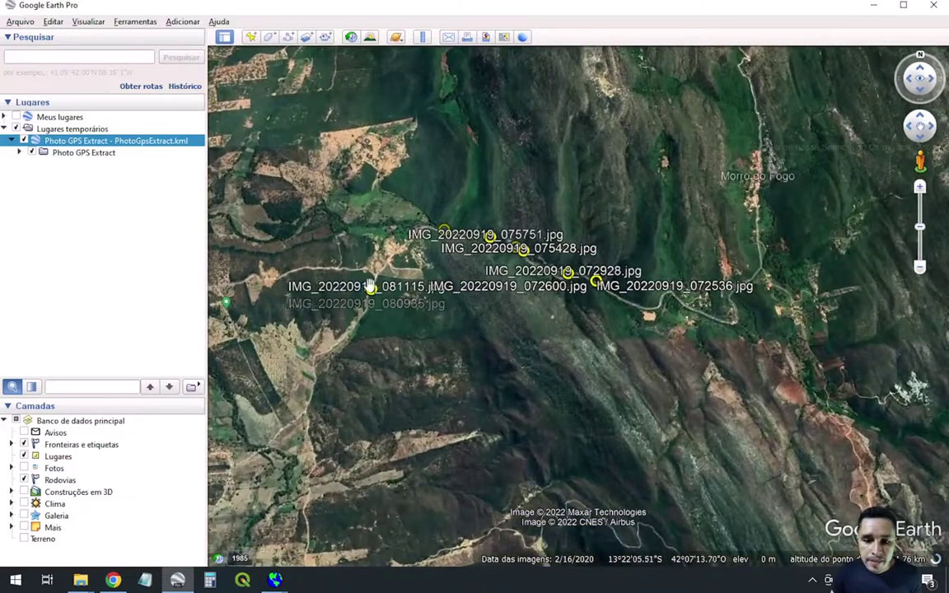
- Expand the westernmost placemark cluster, examine the photo, coordinates and elevation of IMG_20220919_080935.jpg, and close its balloon
click(372, 287)
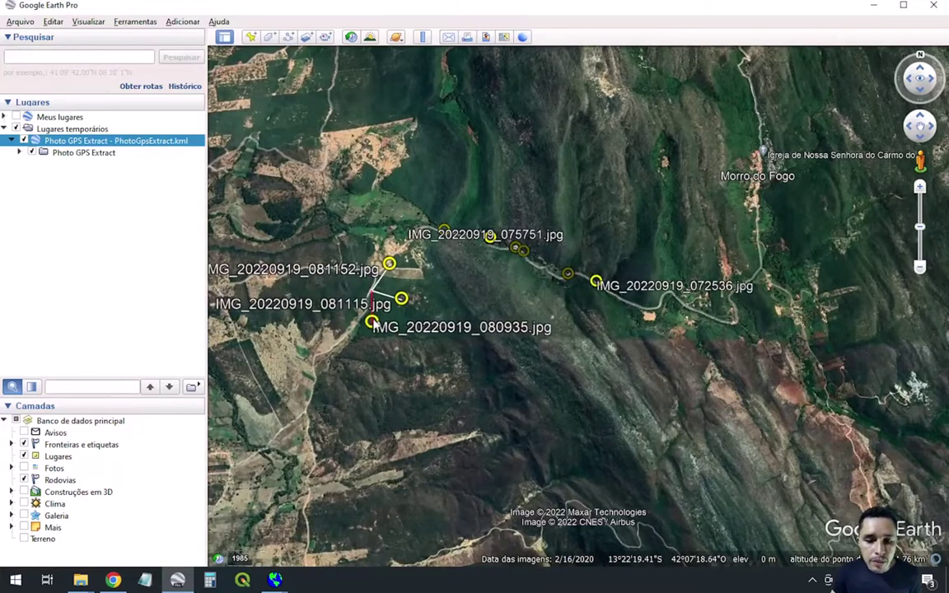
click(371, 322)
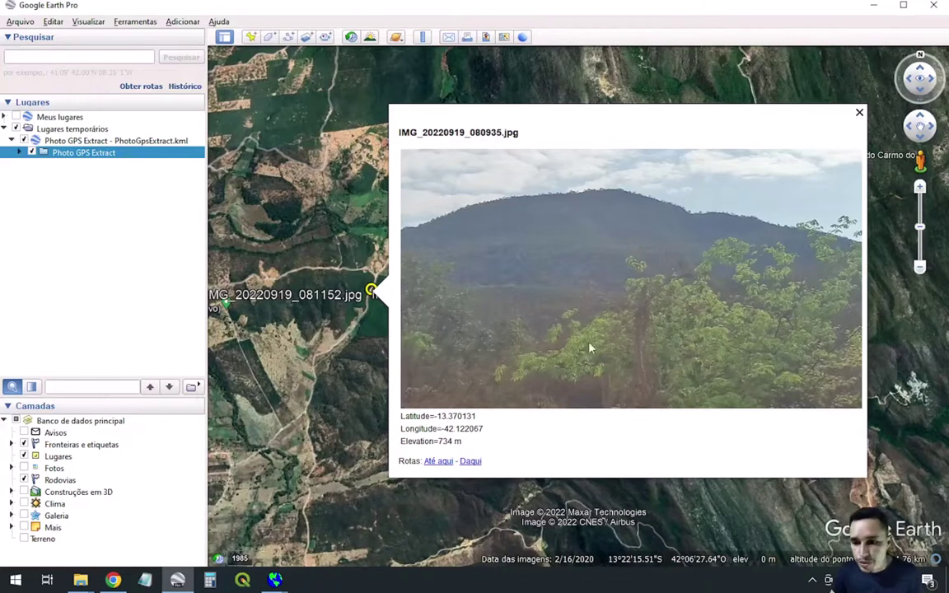
drag(404, 417, 483, 430)
drag(429, 441, 461, 442)
click(859, 111)
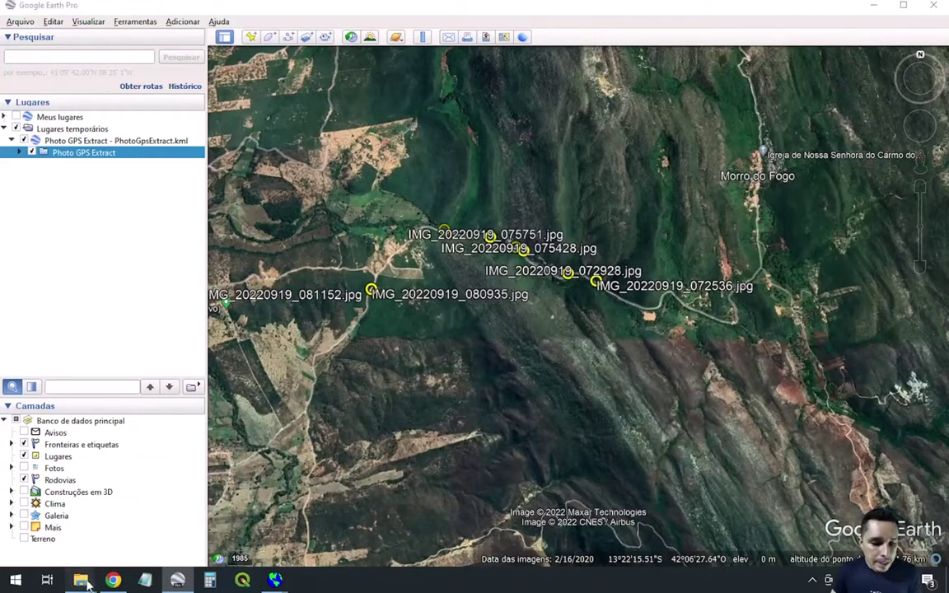
- Switch to the Photos-001 folder, show its files in the Details layout, and widen the name column
mouse_move(80, 580)
click(206, 502)
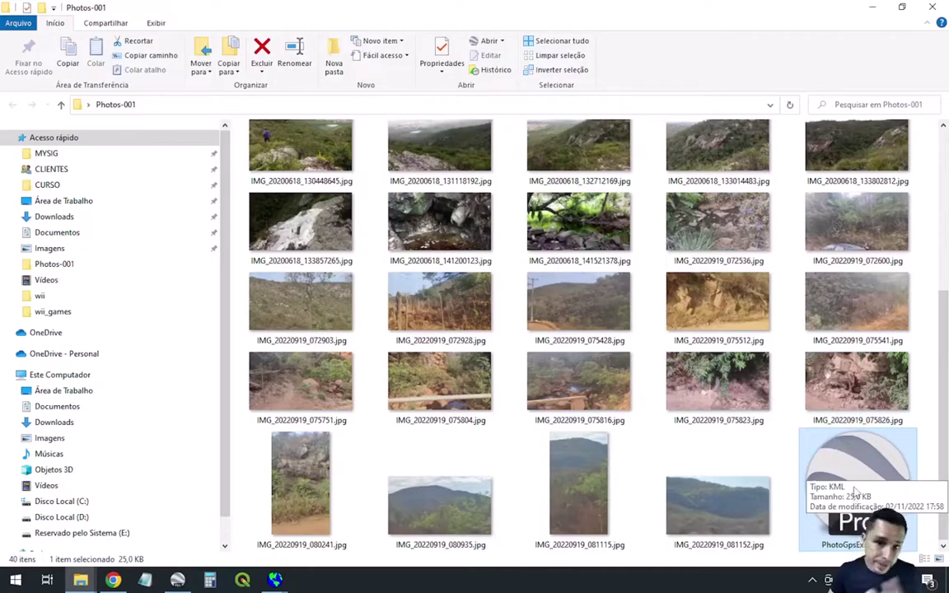
click(155, 22)
click(361, 58)
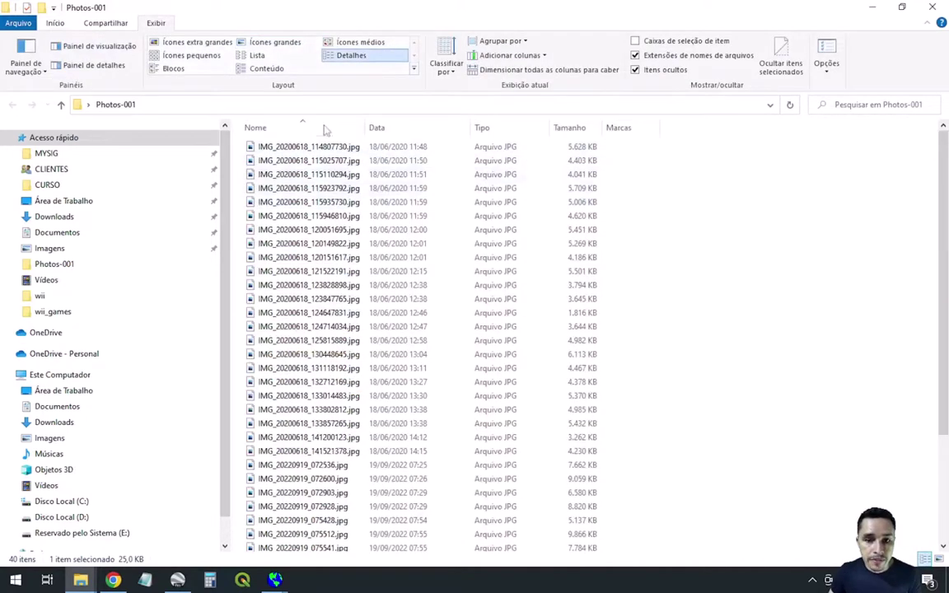
drag(367, 122, 535, 122)
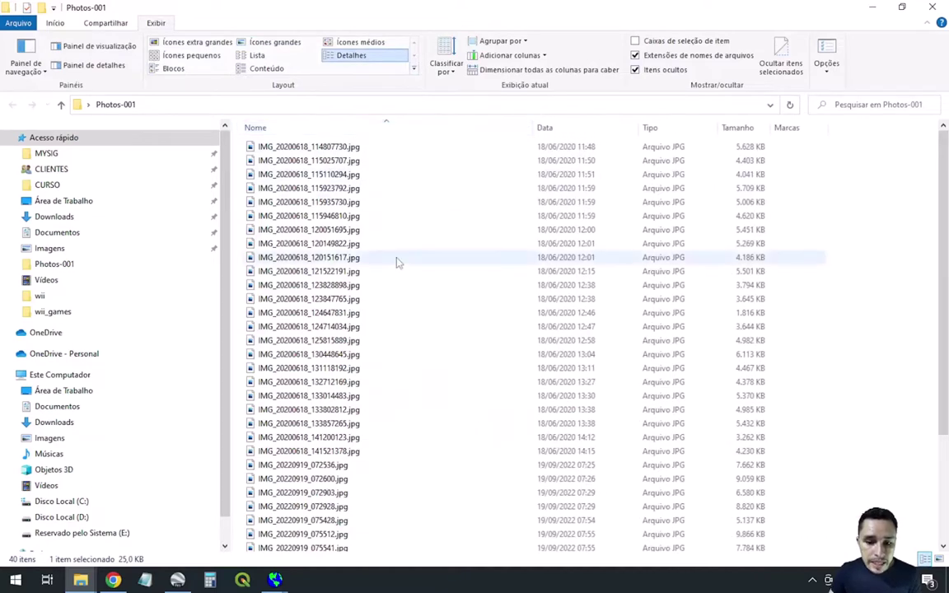
scroll(357, 232, down, 4)
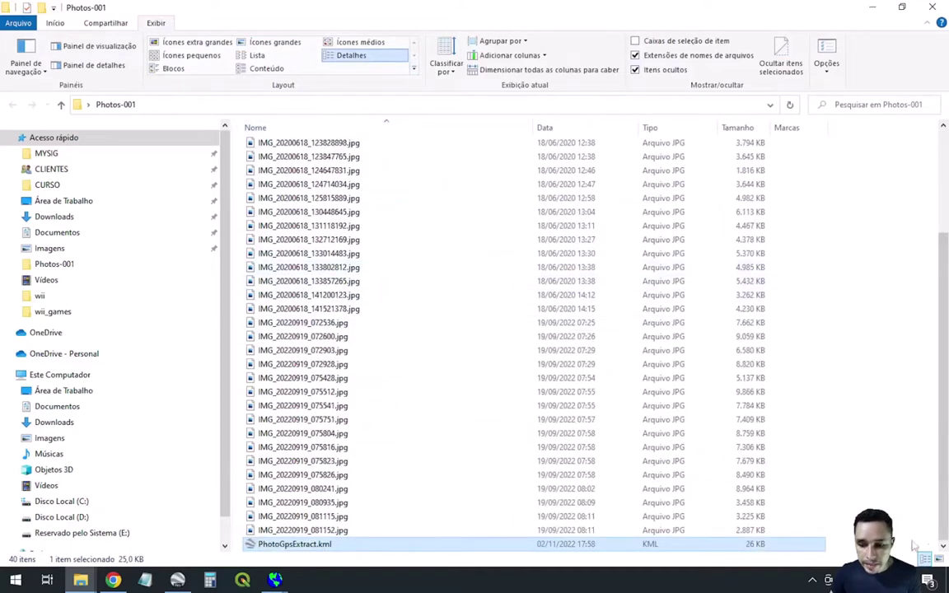
- Open PhotoGpsExtract.kml in Google Earth Pro again and view the photo of the IMG_20220919_080935.jpg placemark
key(F2)
key(Escape)
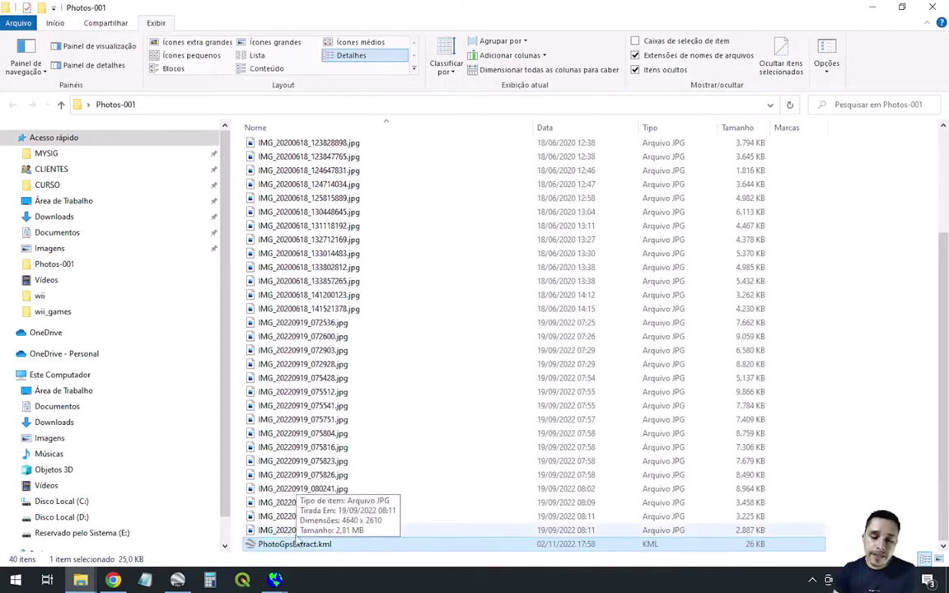
key(Up)
double_click(346, 545)
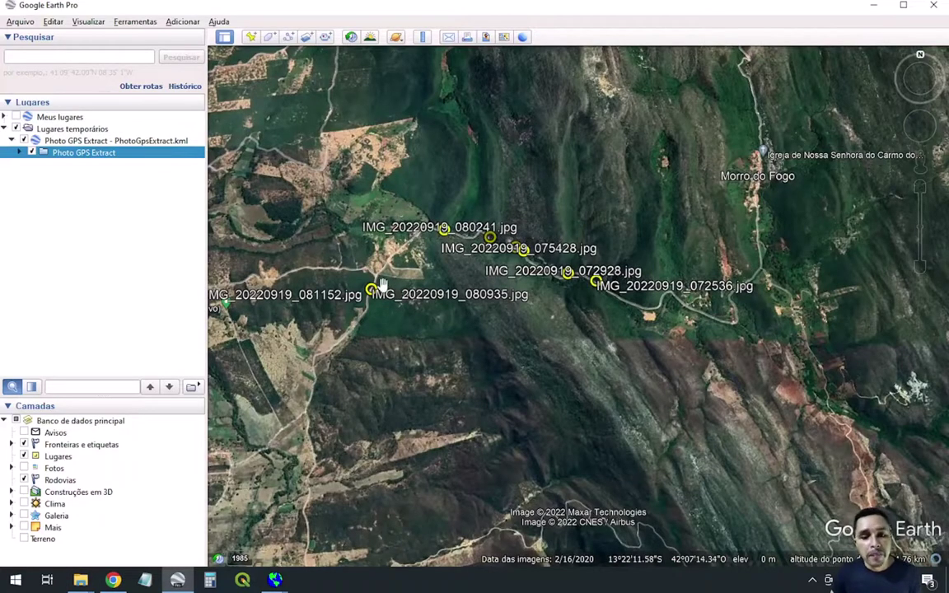
click(371, 284)
click(373, 325)
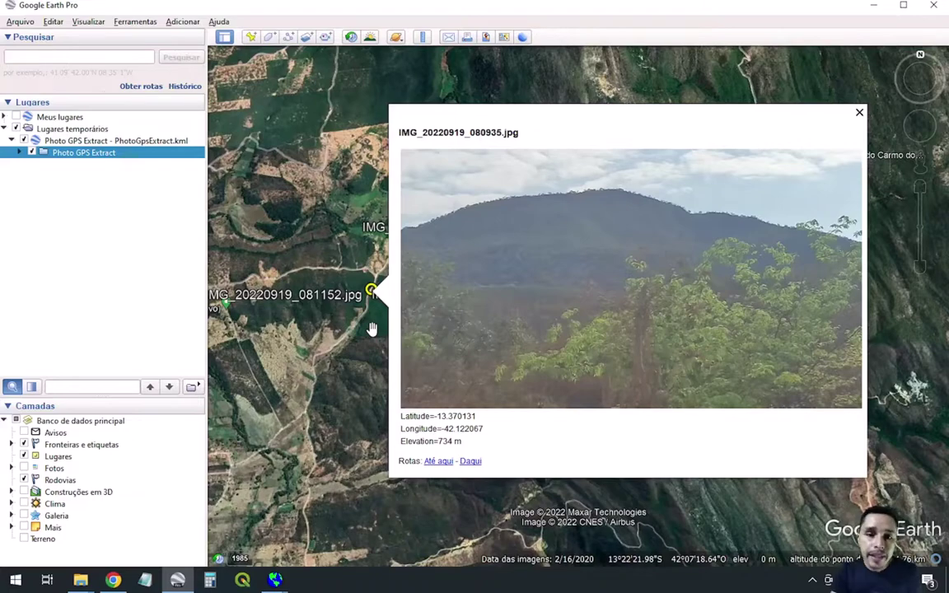
- Compare the photo files and KML in the Photos-001 folder with the IMG_20220919_080935.jpg placemark photo in Google Earth Pro
key(alt+Tab)
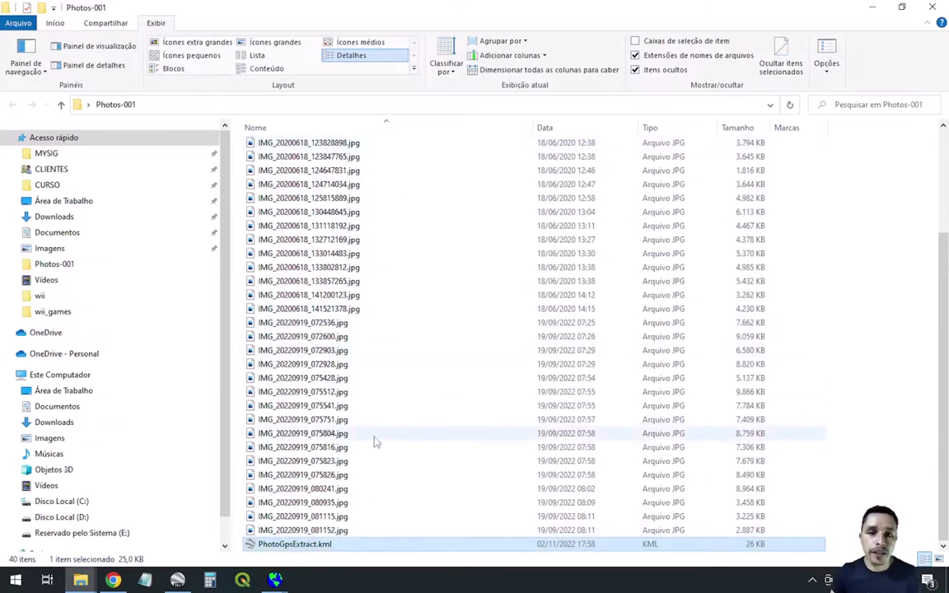
mouse_move(274, 580)
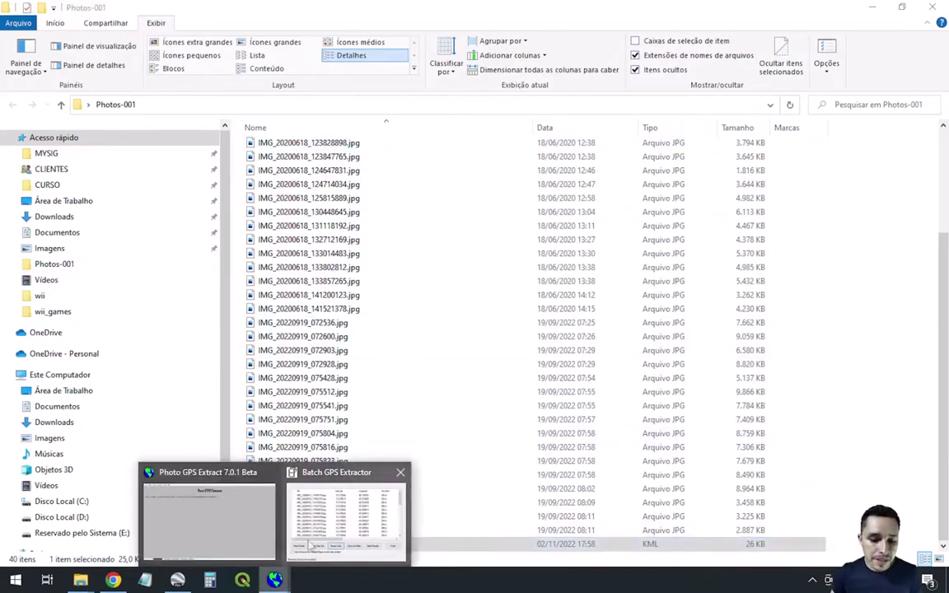
click(177, 580)
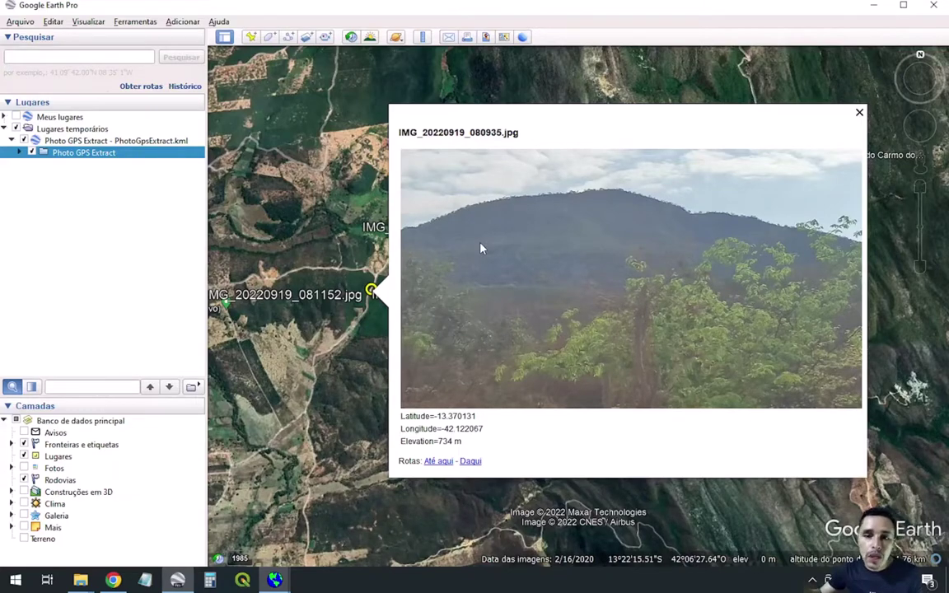
key(alt+Tab)
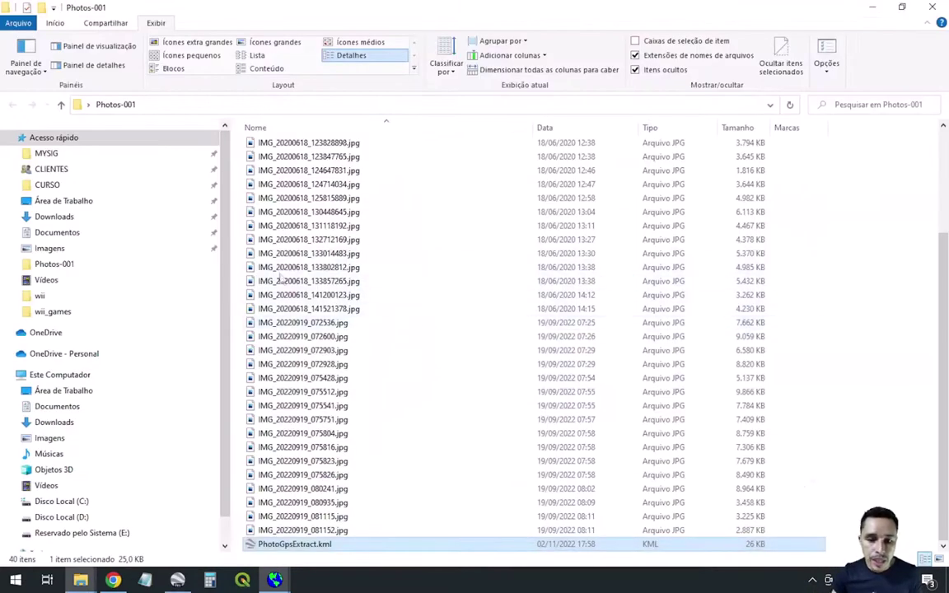
scroll(321, 204, up, 4)
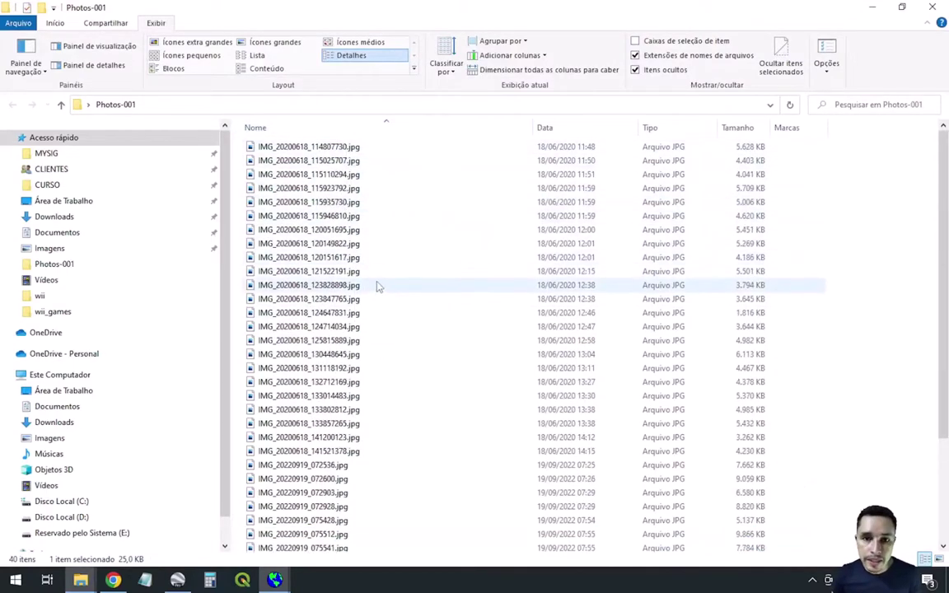
key(alt+Tab)
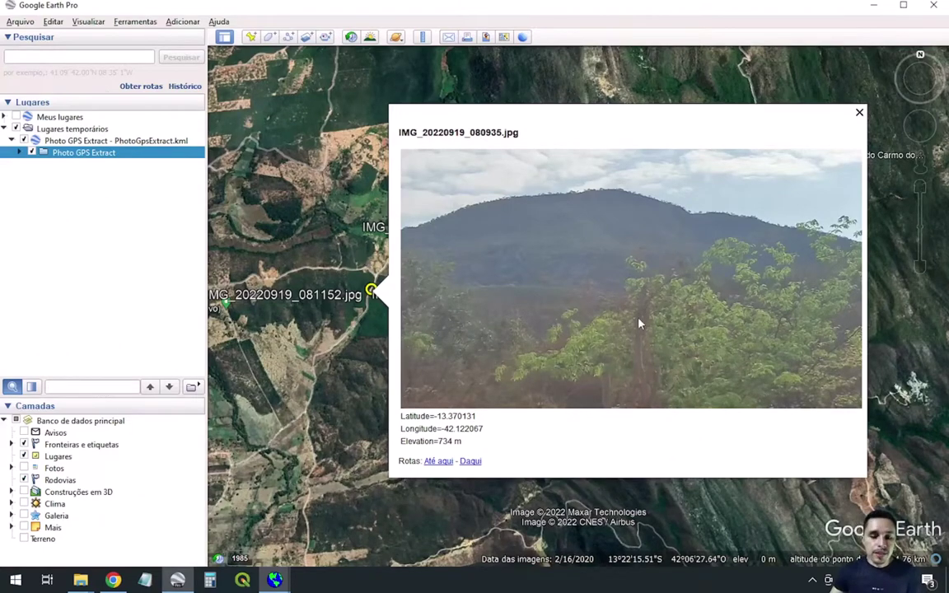
key(alt+Tab)
scroll(388, 494, down, 3)
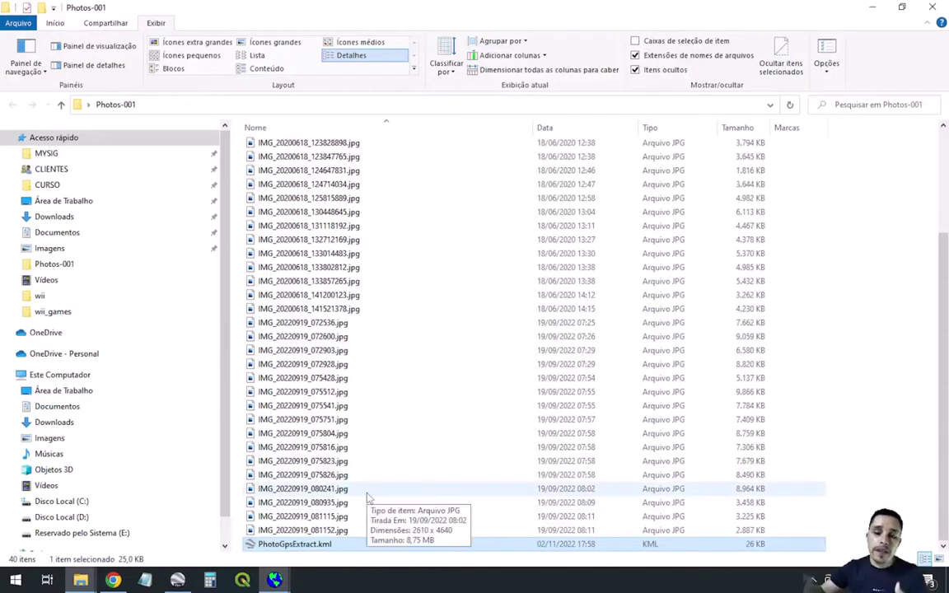
mouse_move(275, 580)
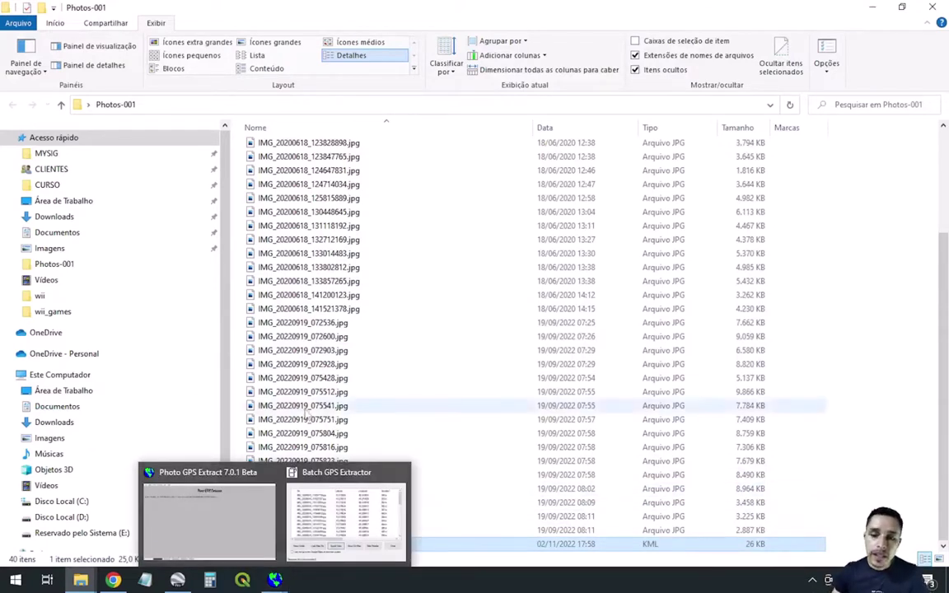
- Open PhotoGpsExtract.kml from the Photos-001 folder in Google Earth Pro and close the IMG_20220919_080935.jpg balloon
click(394, 158)
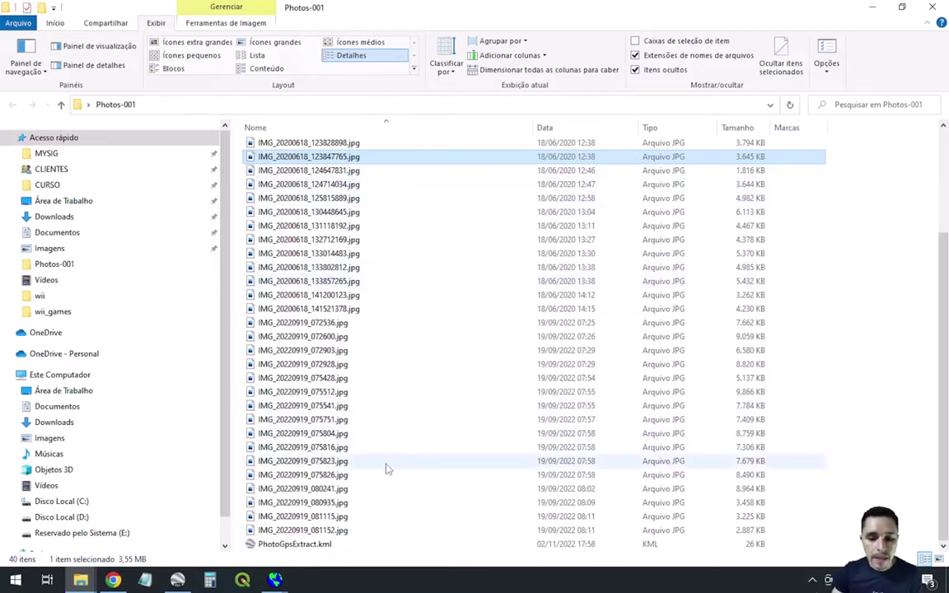
double_click(346, 548)
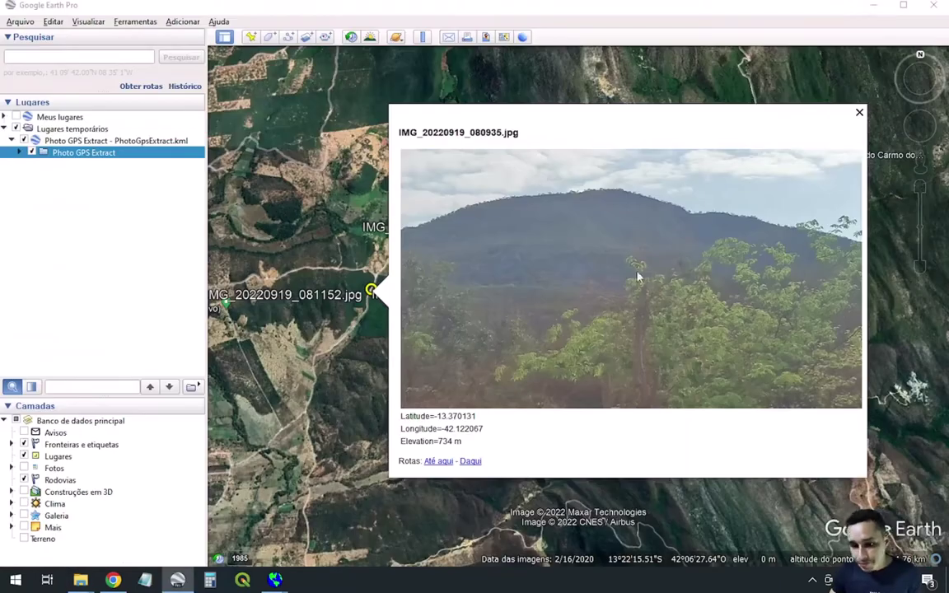
click(858, 111)
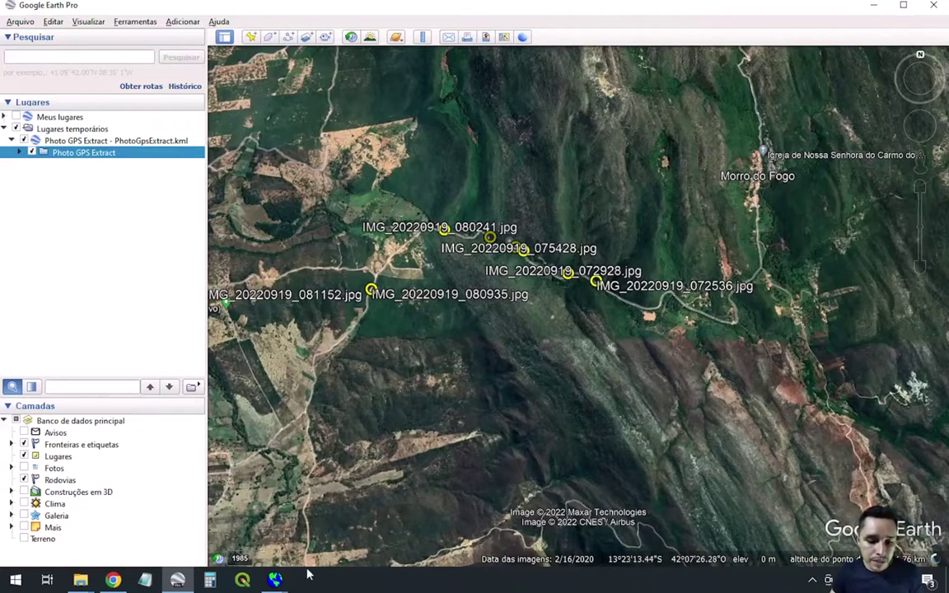
- Bring up the Batch GPS Extractor and Photo GPS Extract windows and close both of them
mouse_move(274, 580)
click(328, 493)
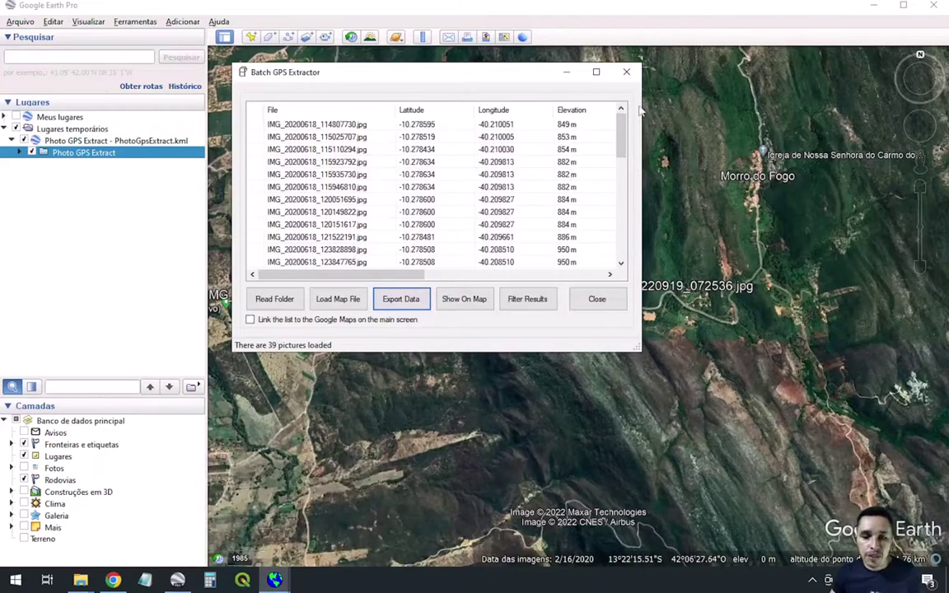
click(266, 495)
key(alt+Tab)
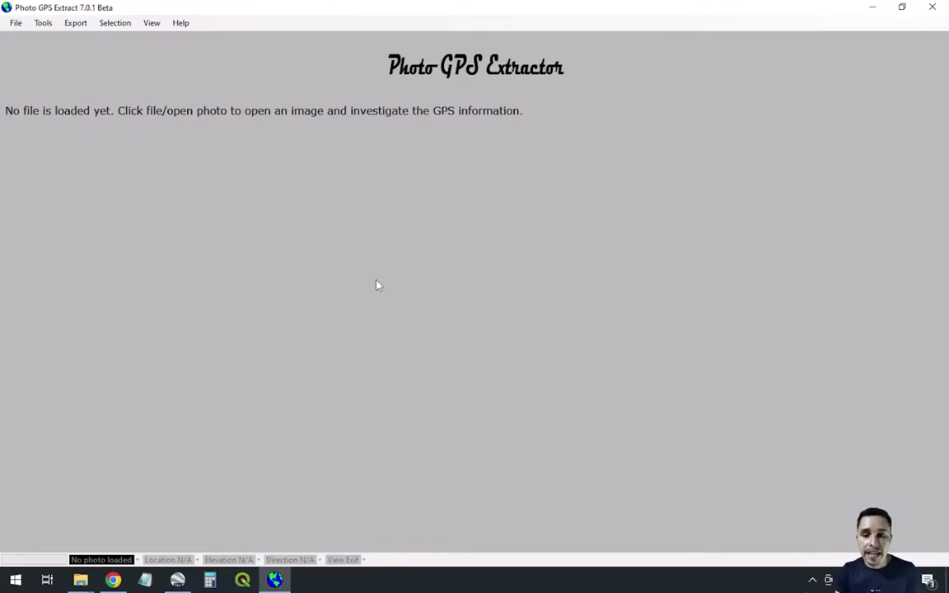
click(934, 7)
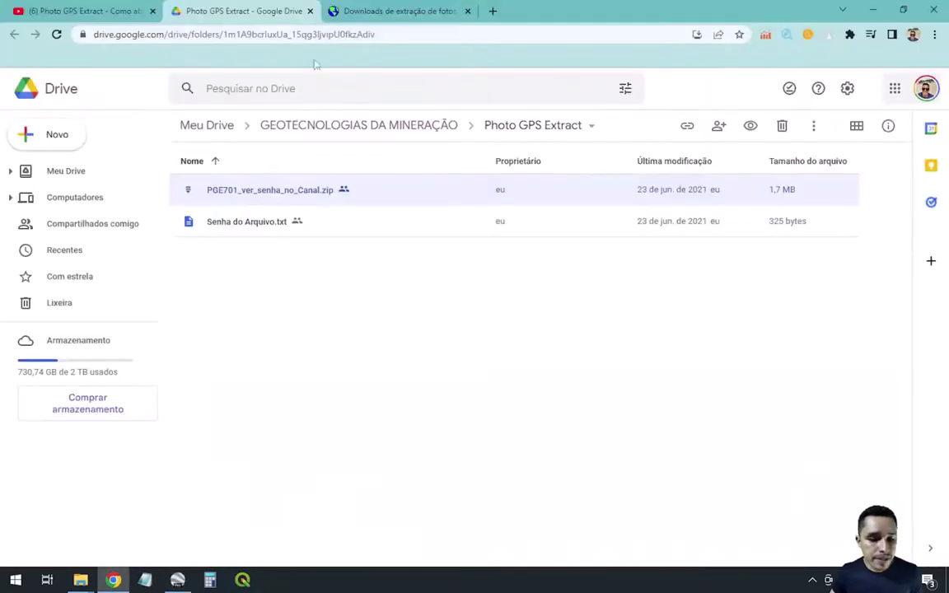
- Search Google for GeoSetter in a new Chrome tab and open the download page on geosetter.de
click(493, 11)
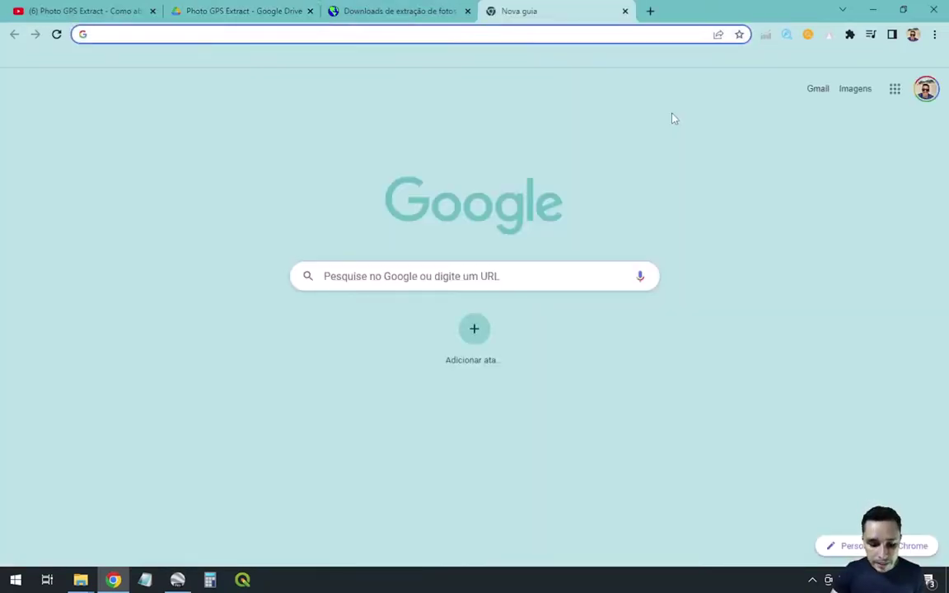
text(geostter)
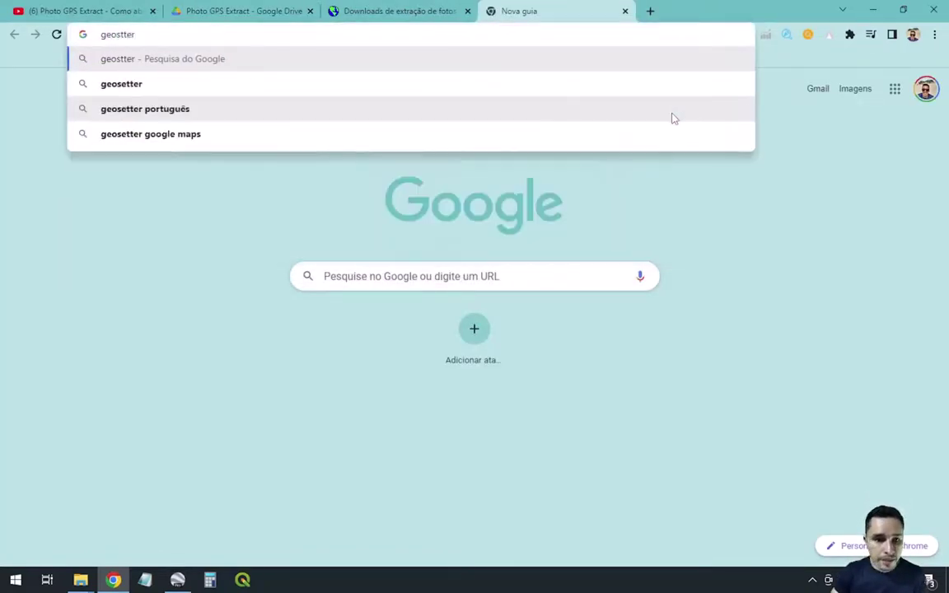
key(Return)
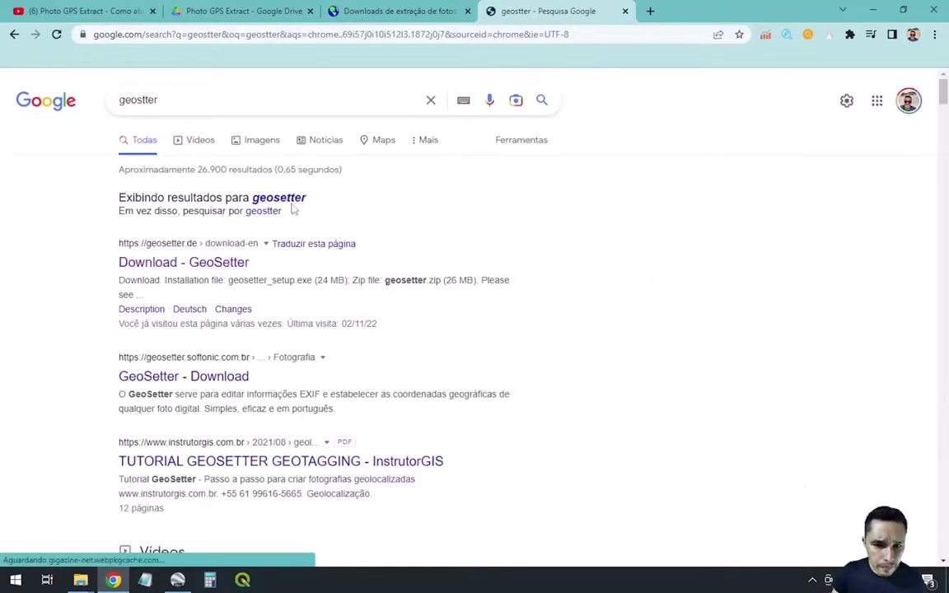
click(287, 202)
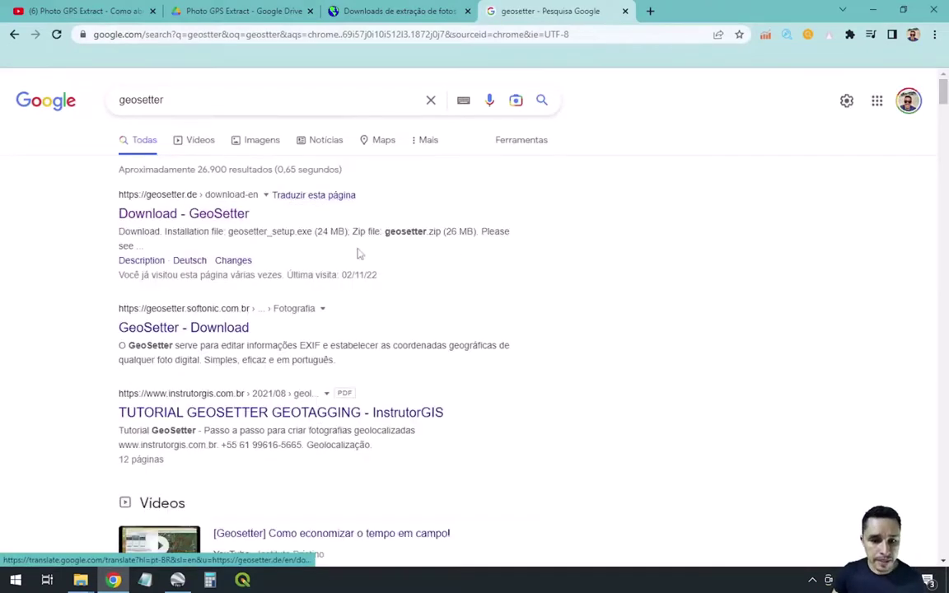
click(181, 213)
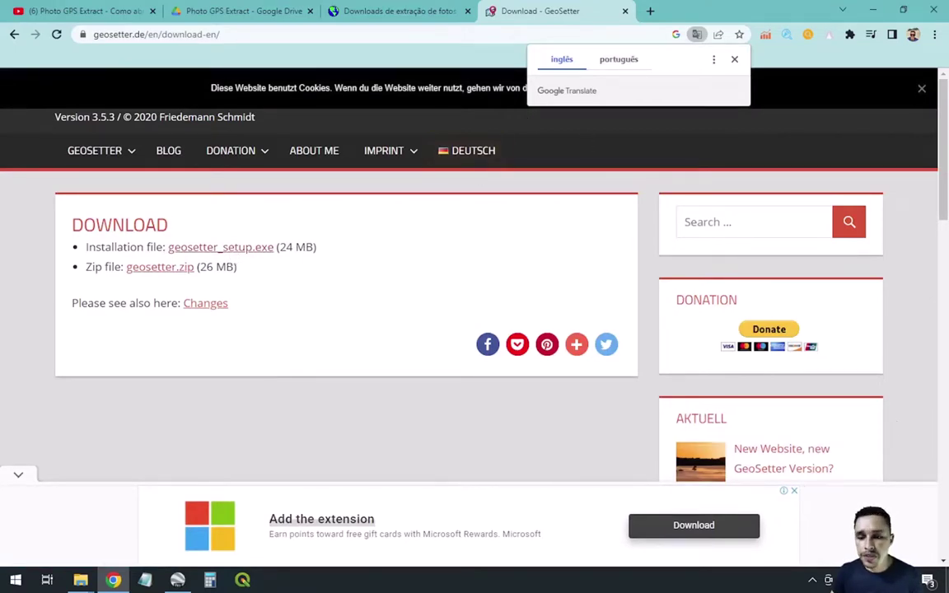
- Run geosetter_setup.exe from the desktop and select English as the setup language
key(super+d)
click(570, 369)
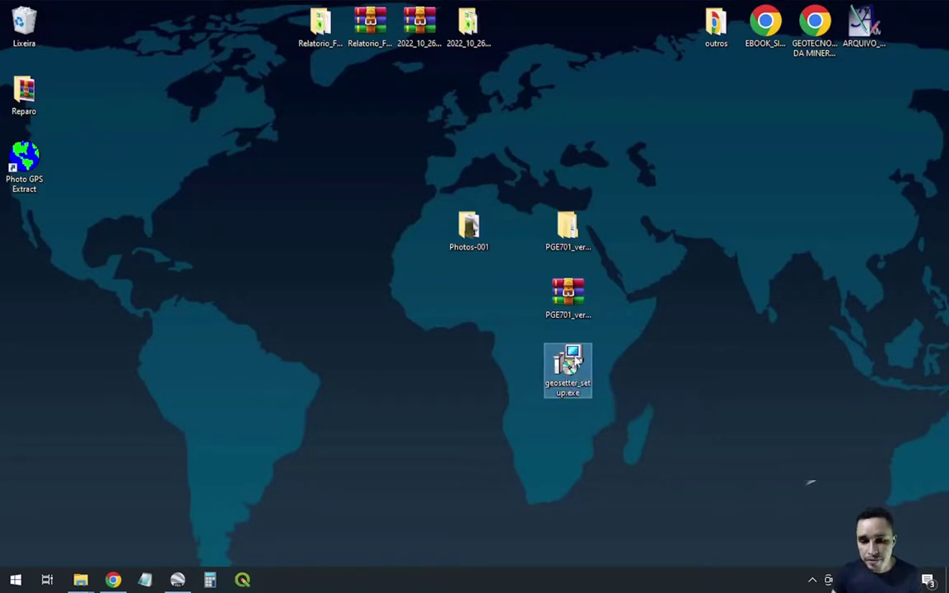
double_click(575, 361)
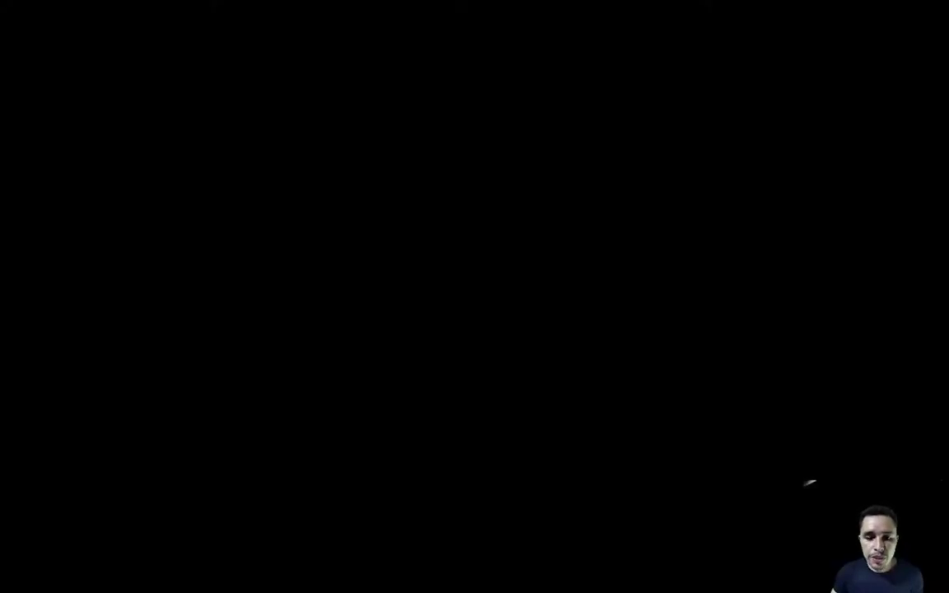
click(480, 294)
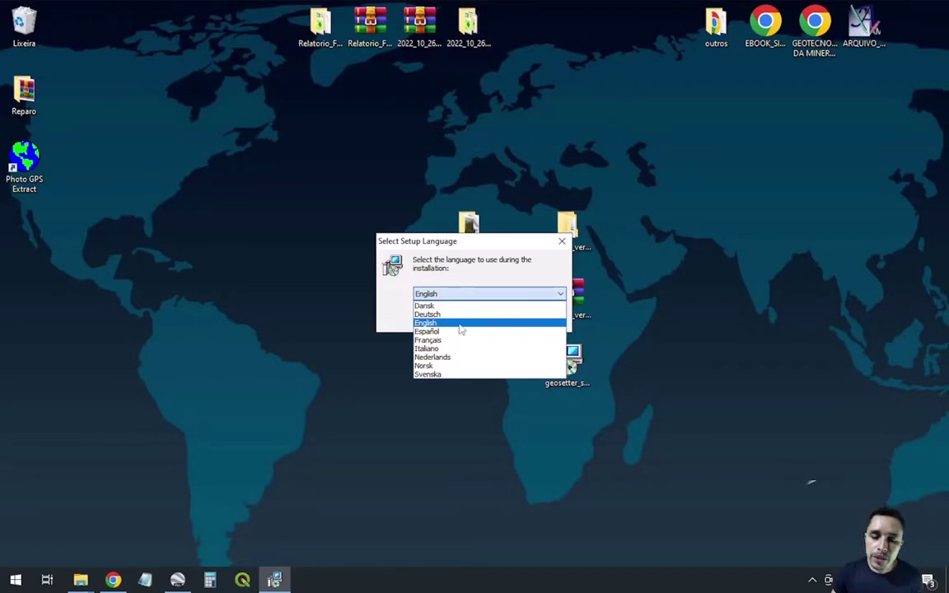
click(461, 323)
click(485, 320)
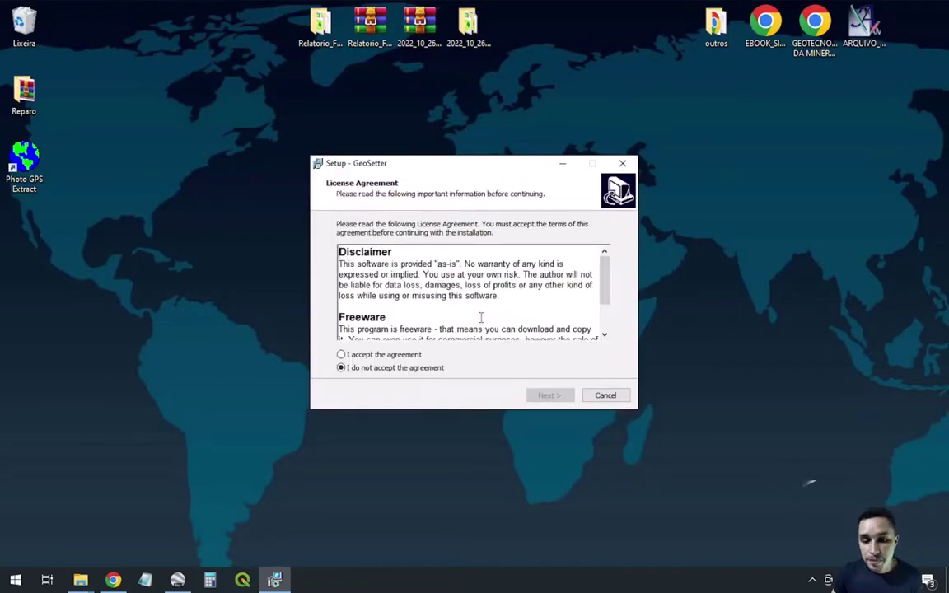
- Accept the GeoSetter licence agreement and keep the folder C:\Program Files (x86)\GeoSetter, the shell extension and the desktop shortcut
click(371, 356)
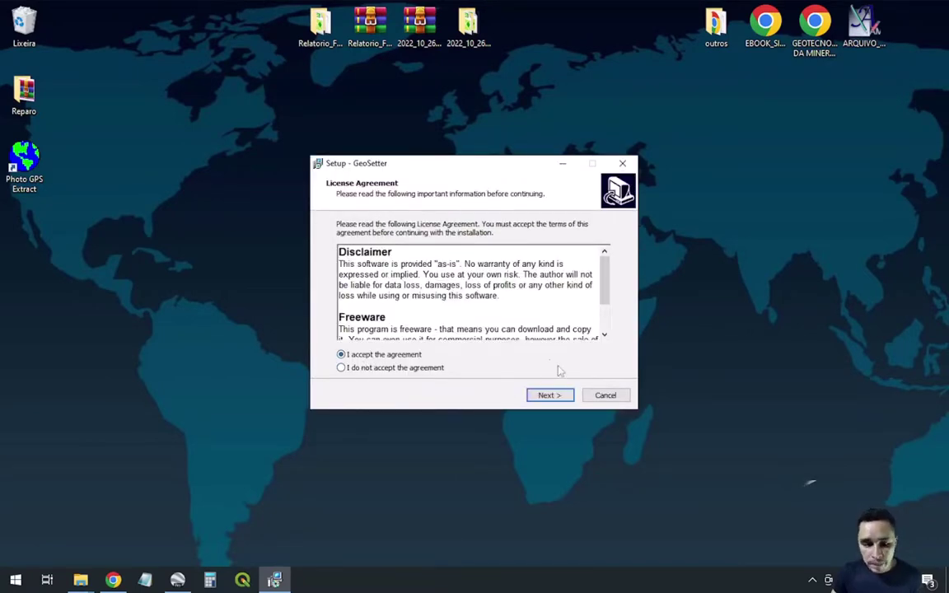
click(550, 396)
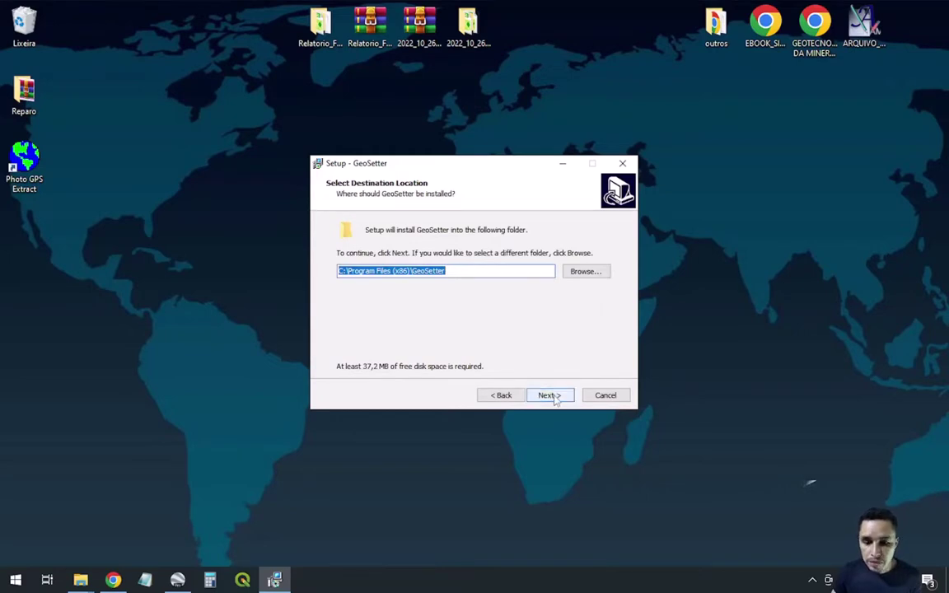
click(552, 396)
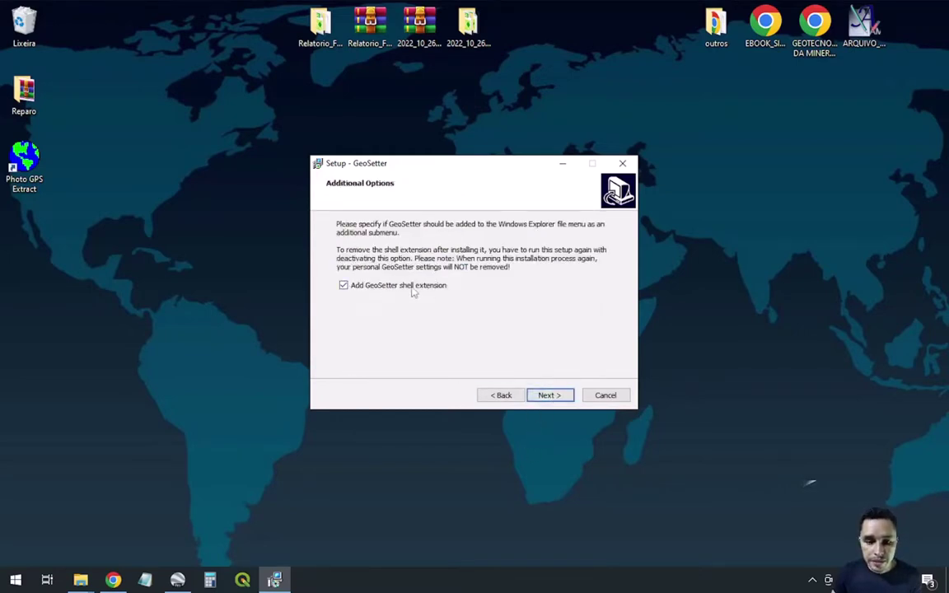
click(548, 398)
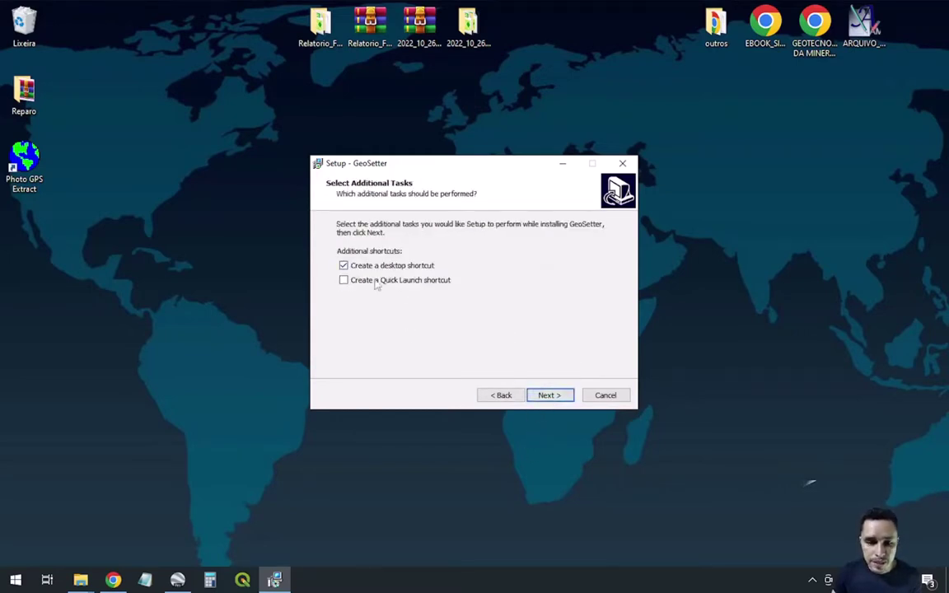
click(545, 398)
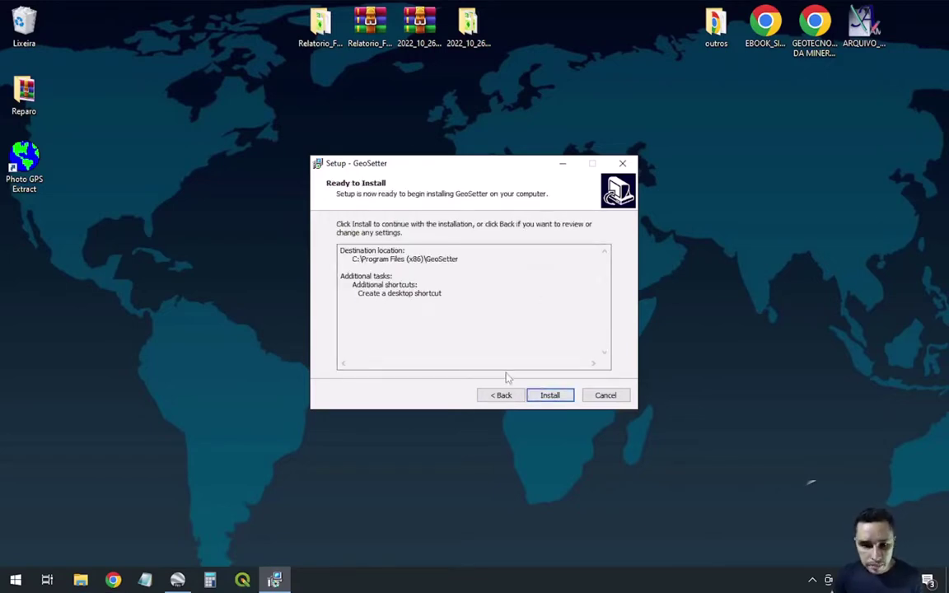
- Install GeoSetter, finish the setup wizard and launch the program from its desktop shortcut
click(549, 396)
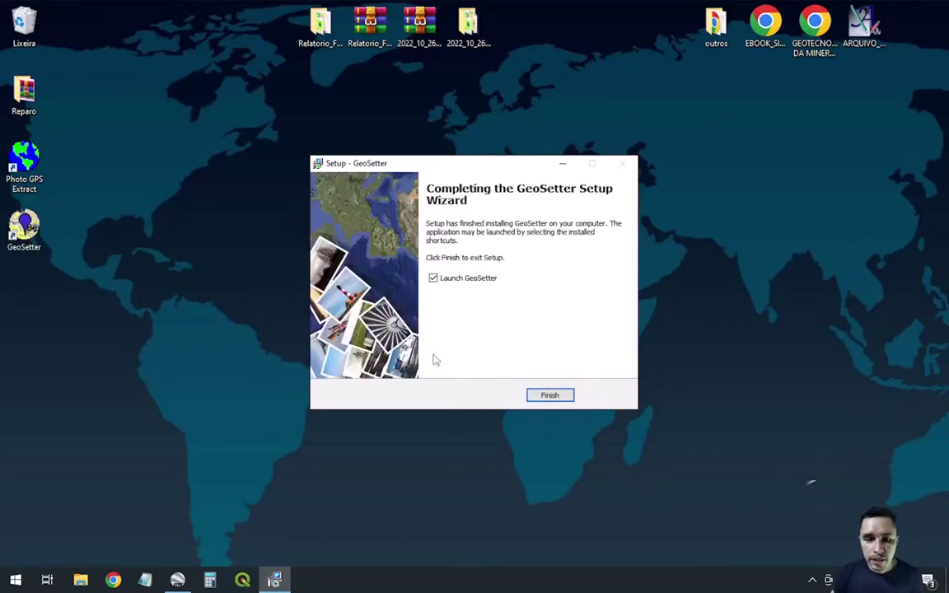
click(550, 395)
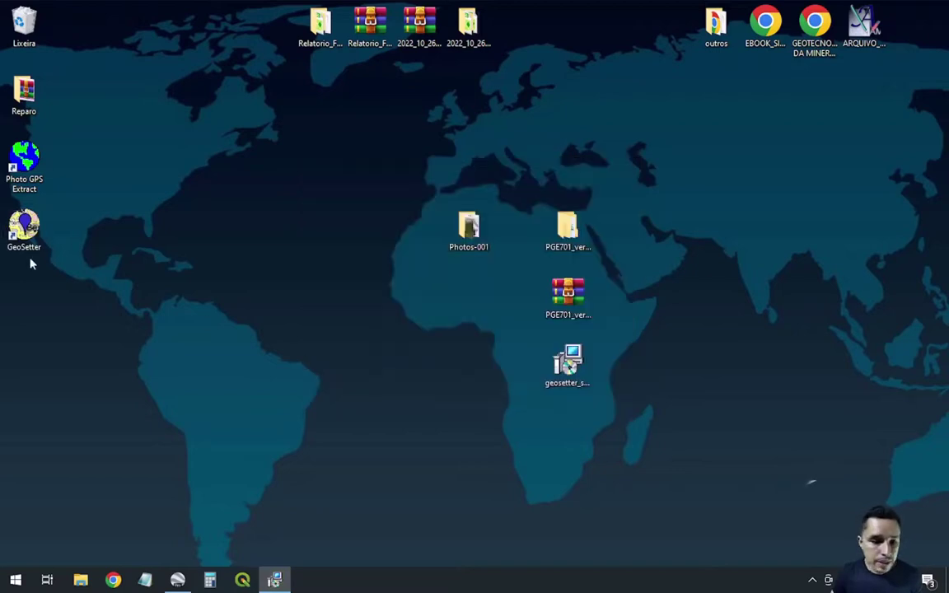
double_click(39, 219)
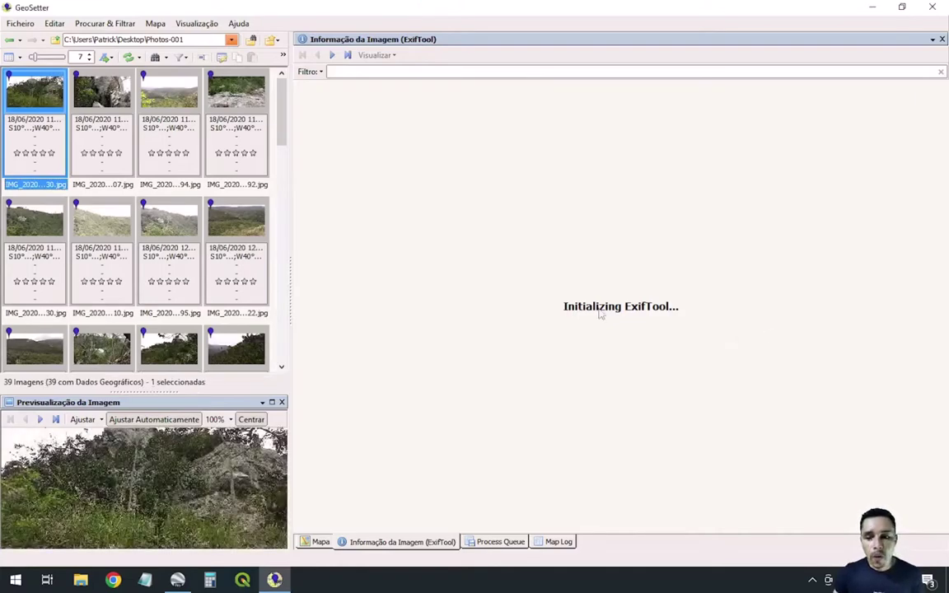
- Widen the thumbnail pane and open the desktop folder Photos-001 in GeoSetter
drag(290, 282, 340, 272)
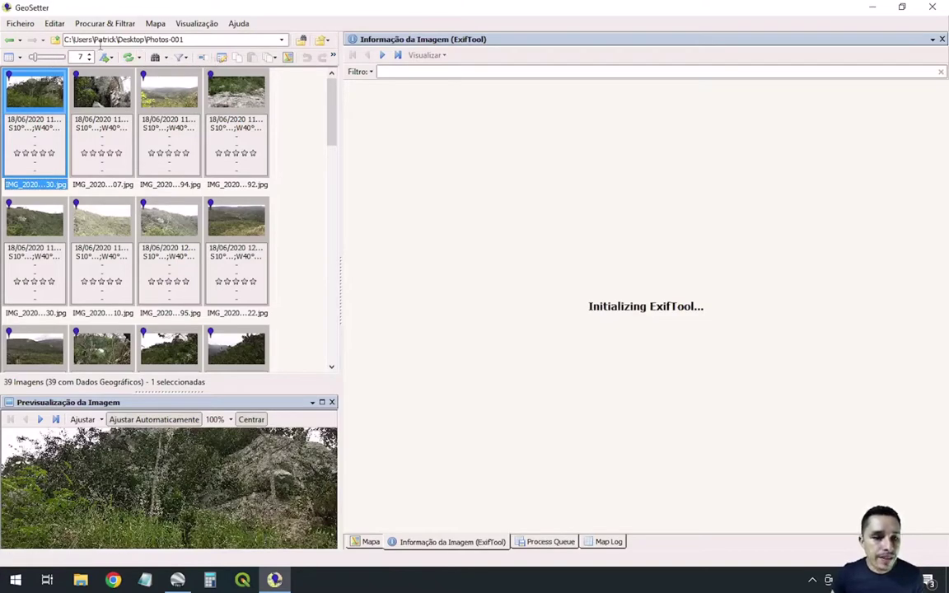
click(29, 25)
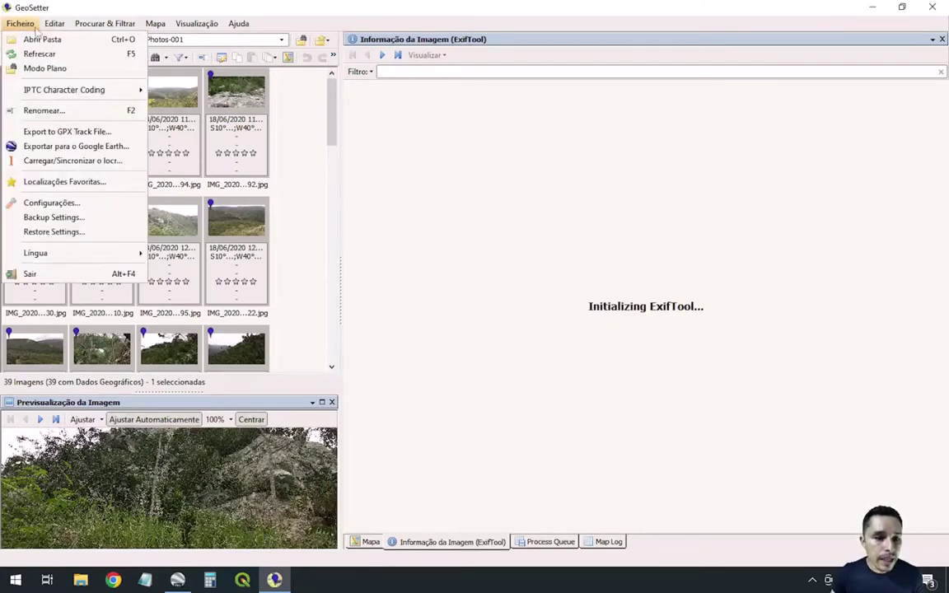
click(41, 40)
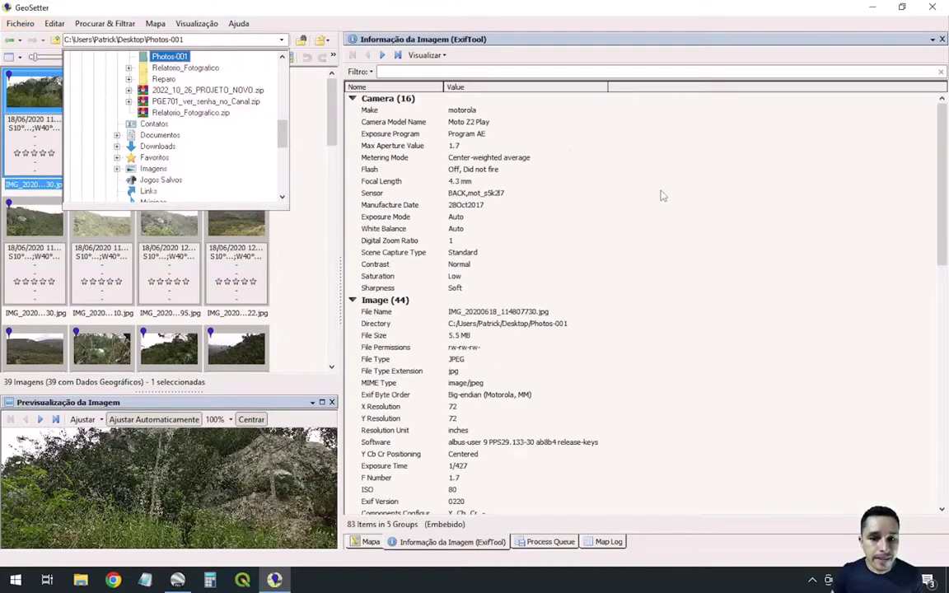
scroll(185, 107, up, 5)
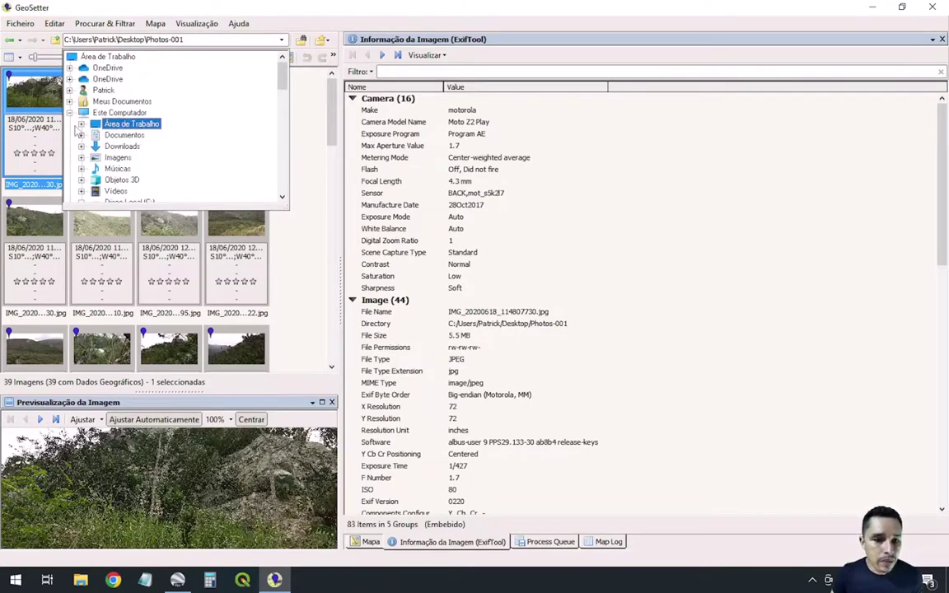
click(81, 123)
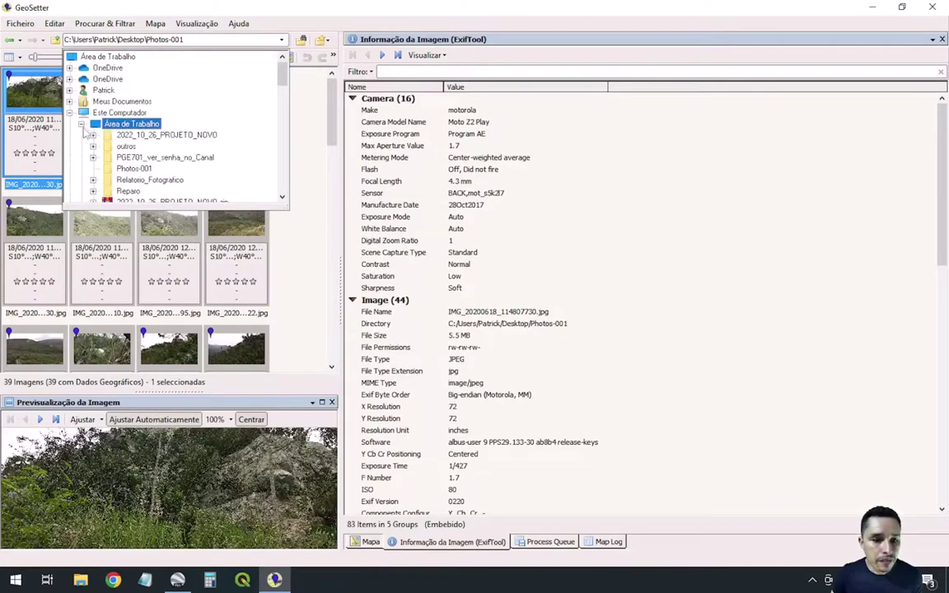
click(134, 168)
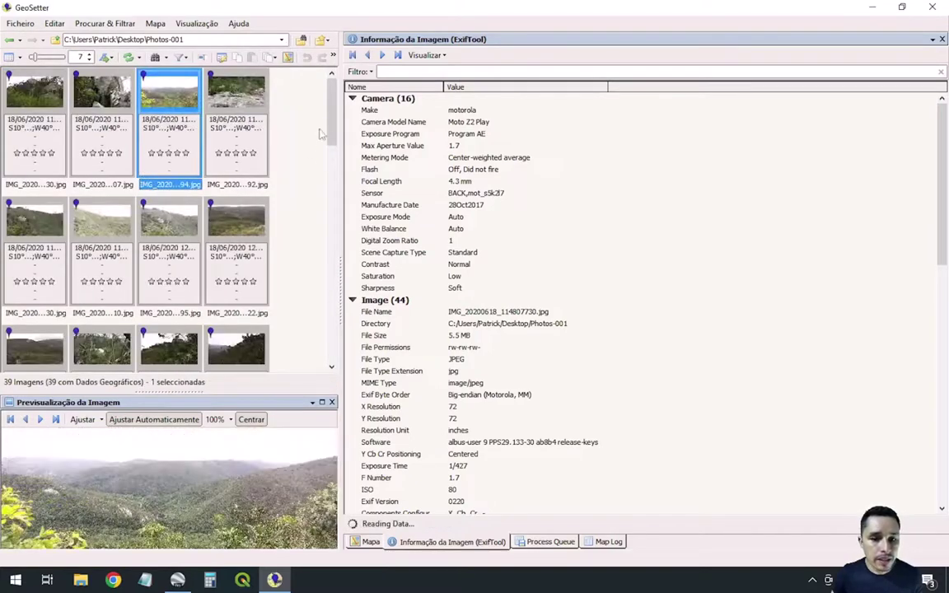
- Look through all the Photos-001 thumbnails, checking their capture dates, coordinates and geotag markers
scroll(313, 148, down, 2)
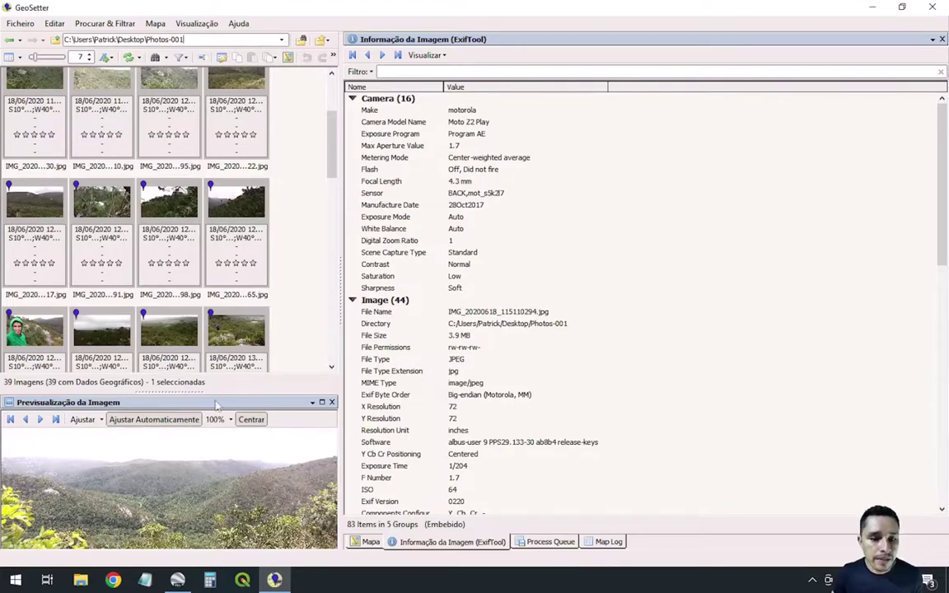
scroll(335, 100, up, 2)
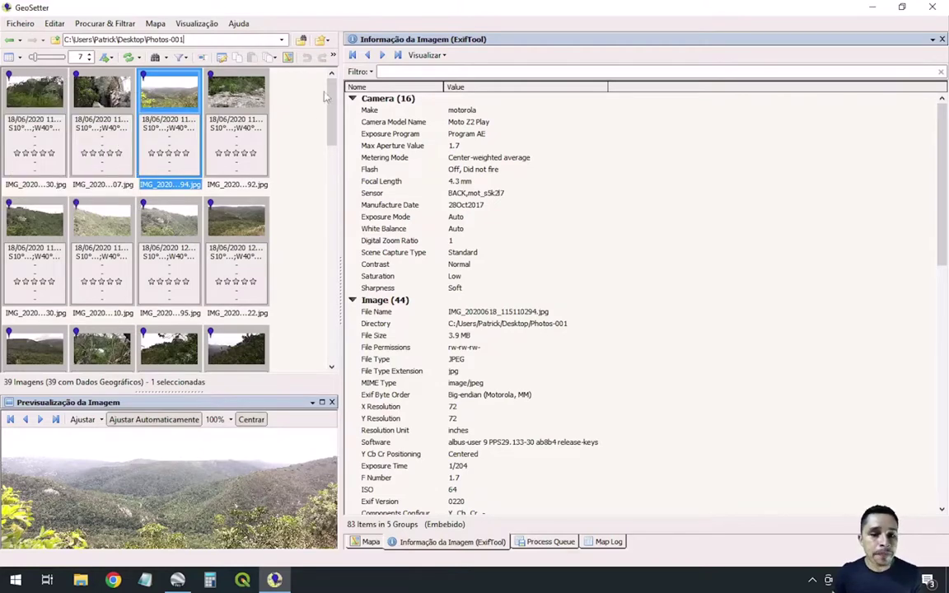
drag(332, 97, 328, 273)
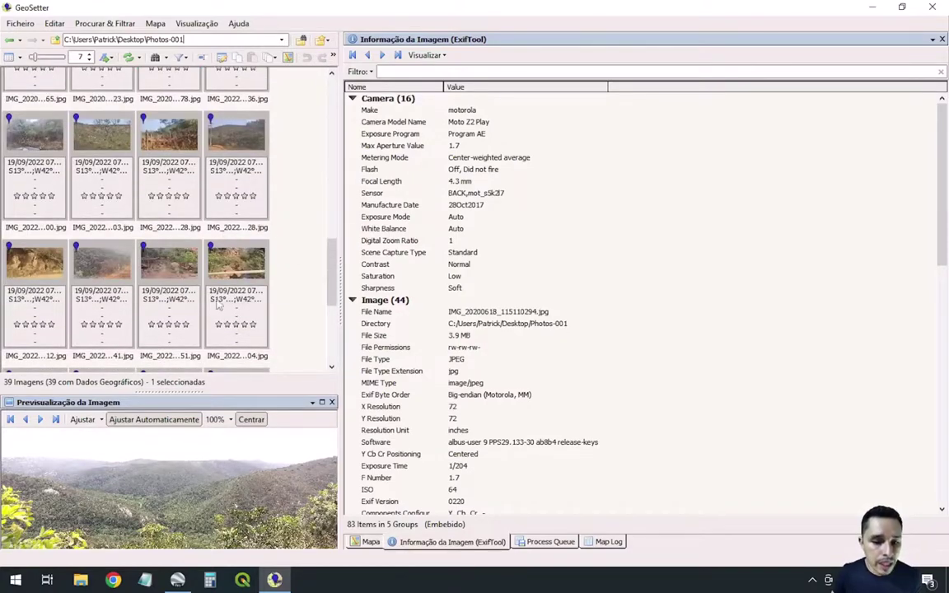
mouse_move(234, 306)
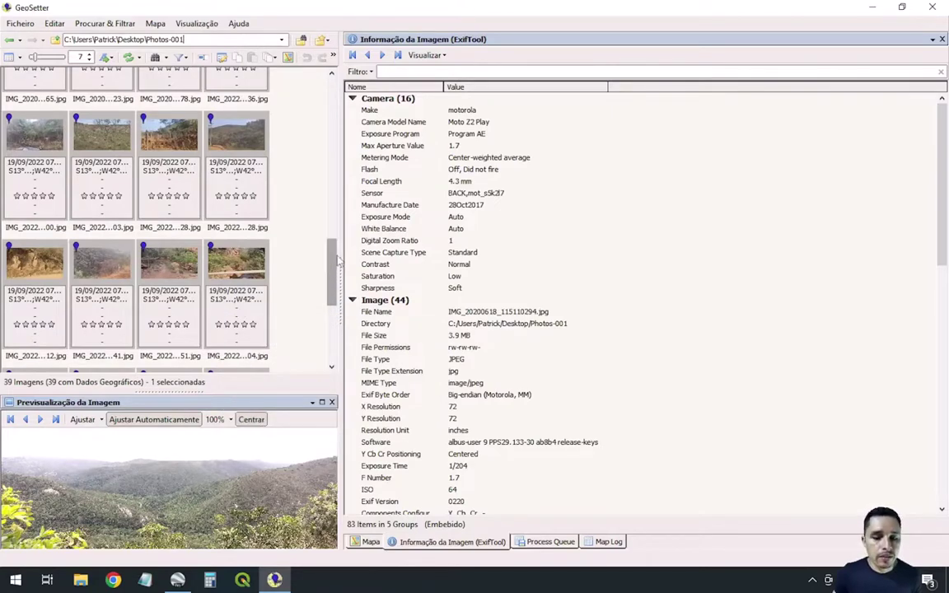
drag(333, 239, 334, 290)
scroll(333, 293, down, 2)
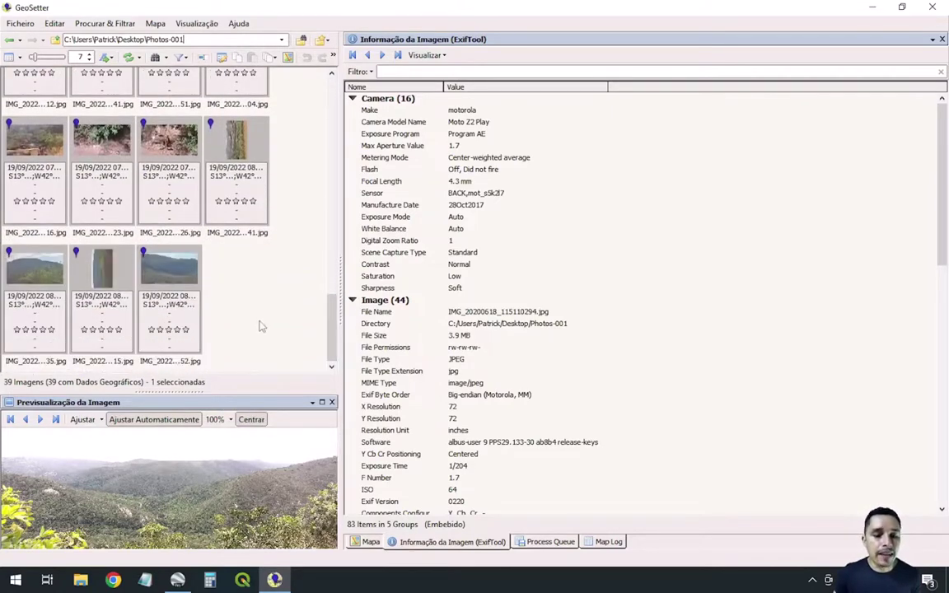
drag(332, 309, 336, 54)
click(273, 140)
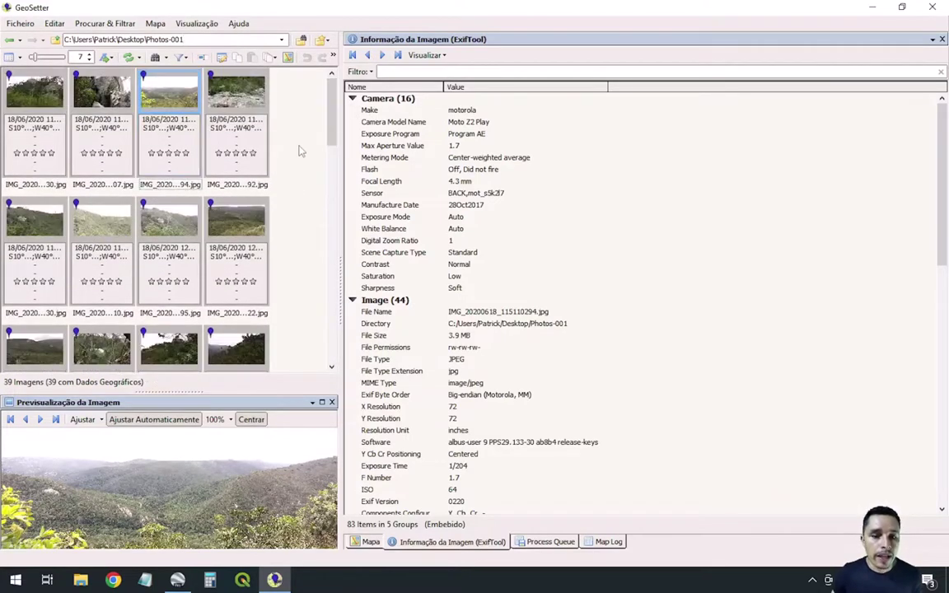
mouse_move(218, 129)
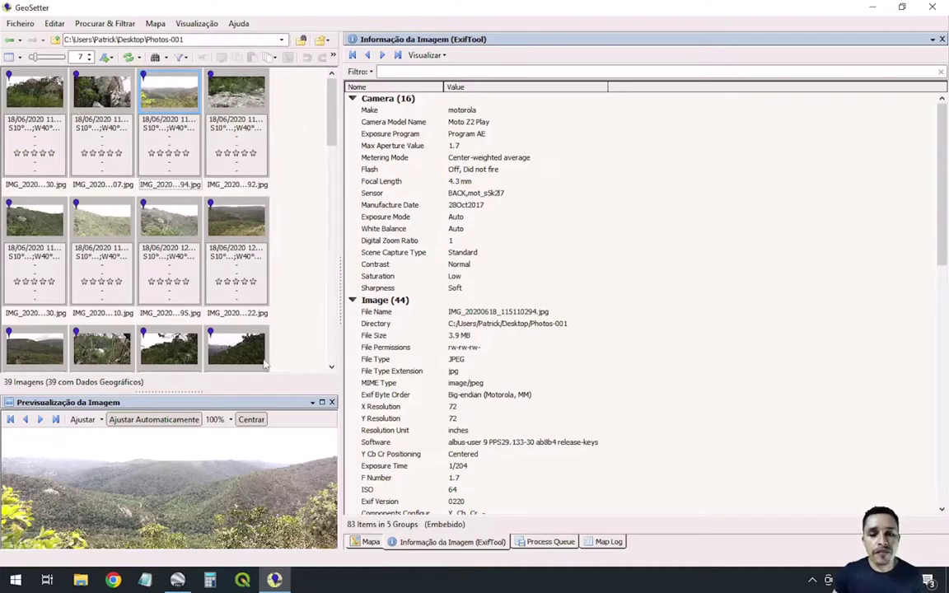
- Select all photos in the Photos-001 folder
click(33, 91)
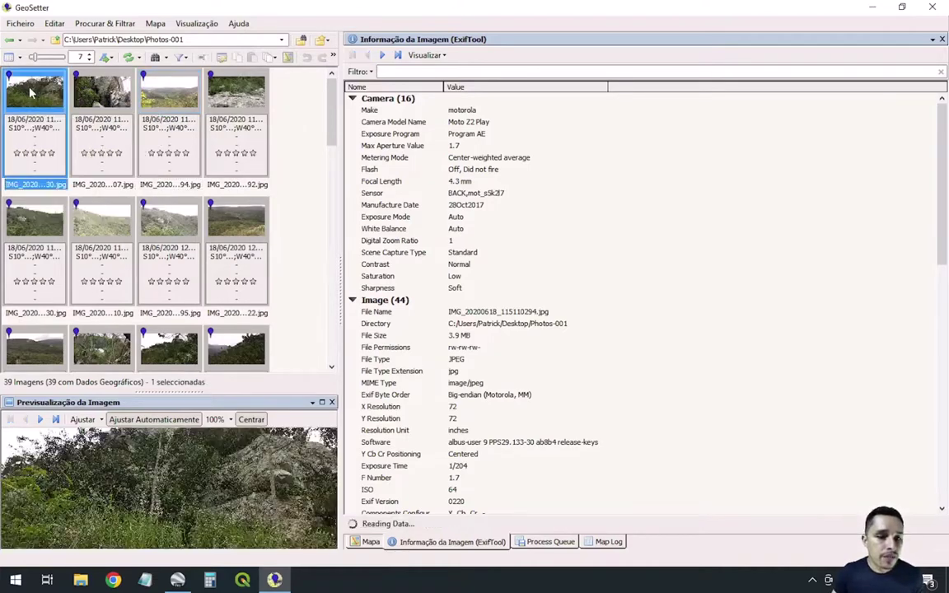
key(ctrl+a)
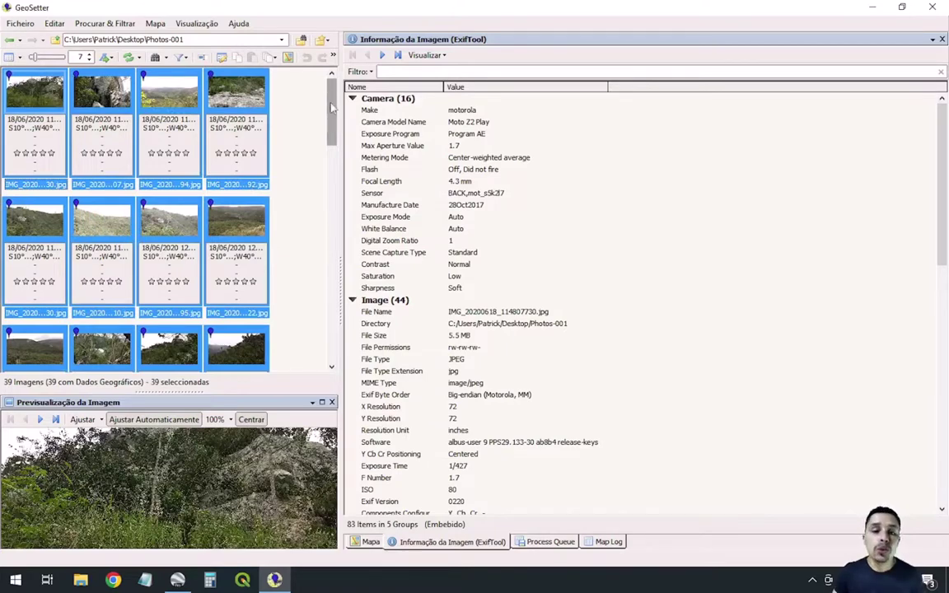
scroll(336, 101, down, 5)
scroll(301, 313, up, 5)
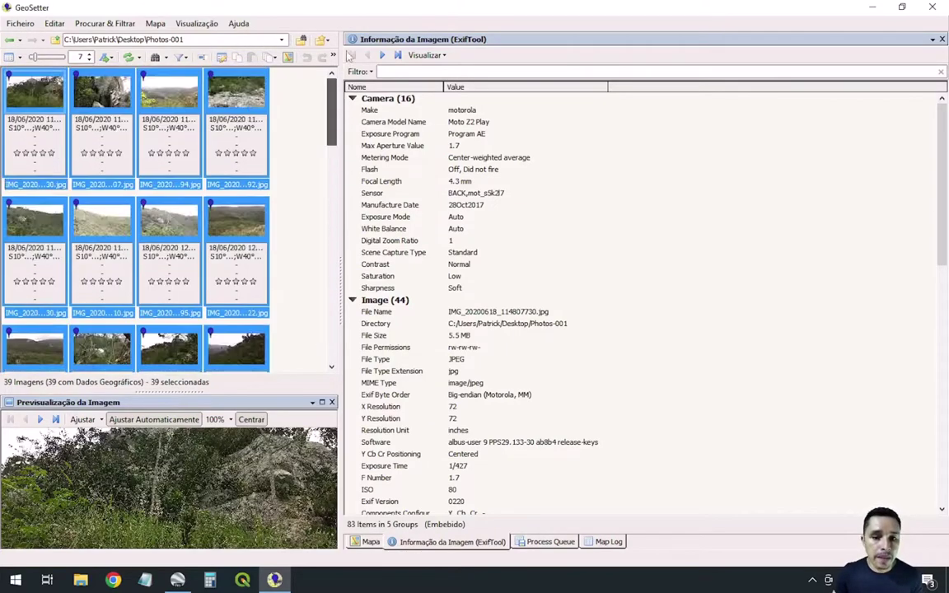
drag(341, 111, 446, 120)
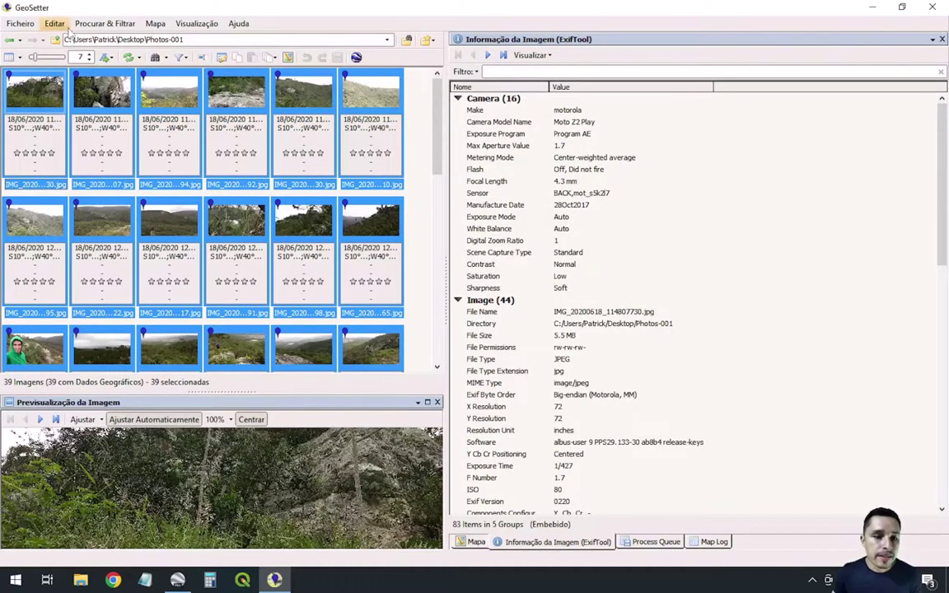
click(94, 23)
mouse_move(63, 28)
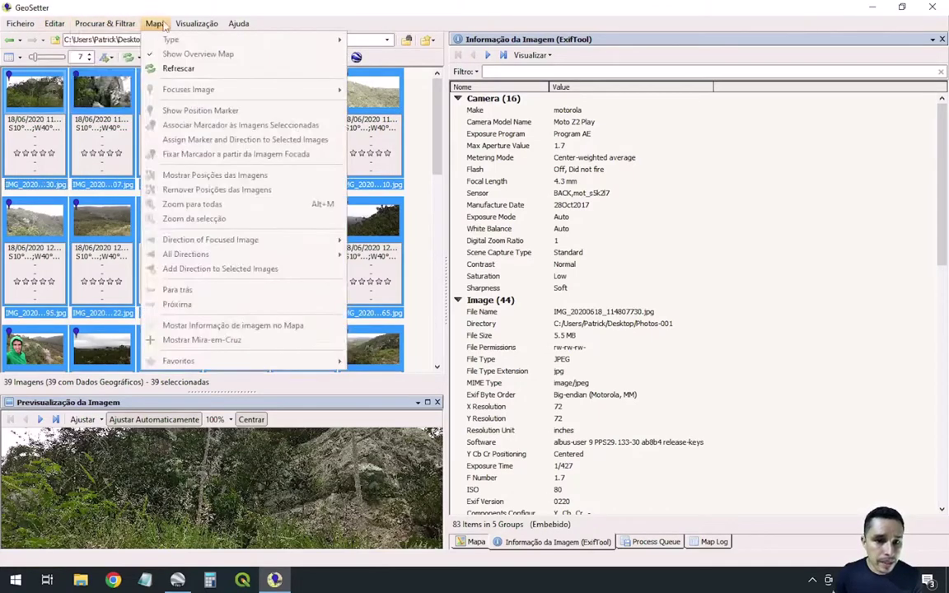
mouse_move(183, 20)
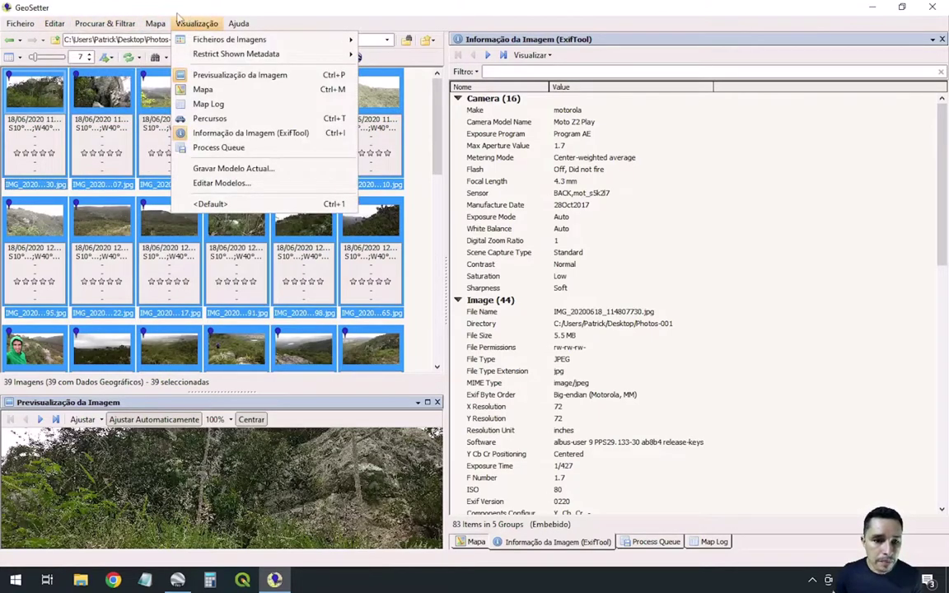
mouse_move(23, 23)
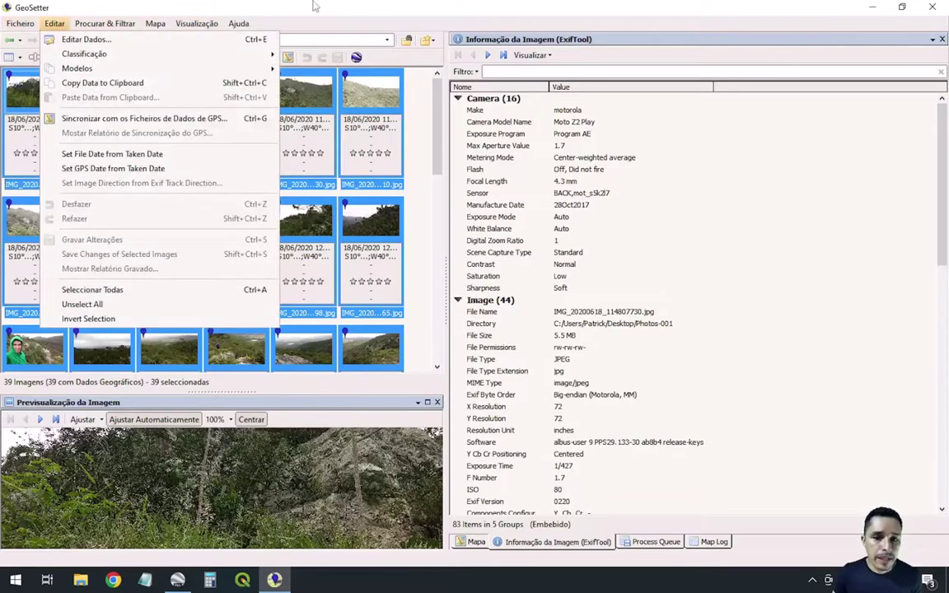
click(55, 23)
- Start a Google Earth export of the selected photos with thumbnail size 700 and thumbnail quality 90
drag(446, 70, 220, 72)
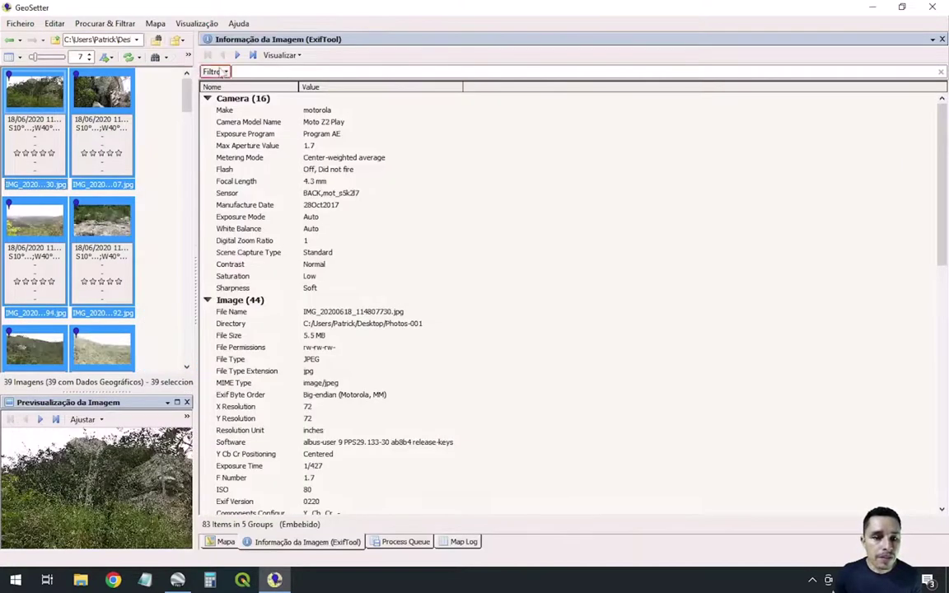
click(20, 24)
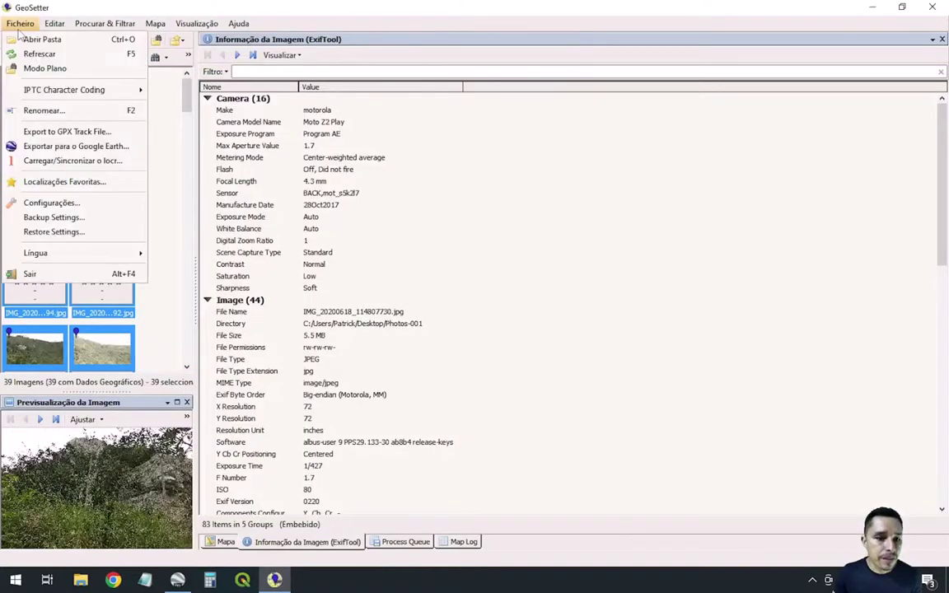
click(90, 148)
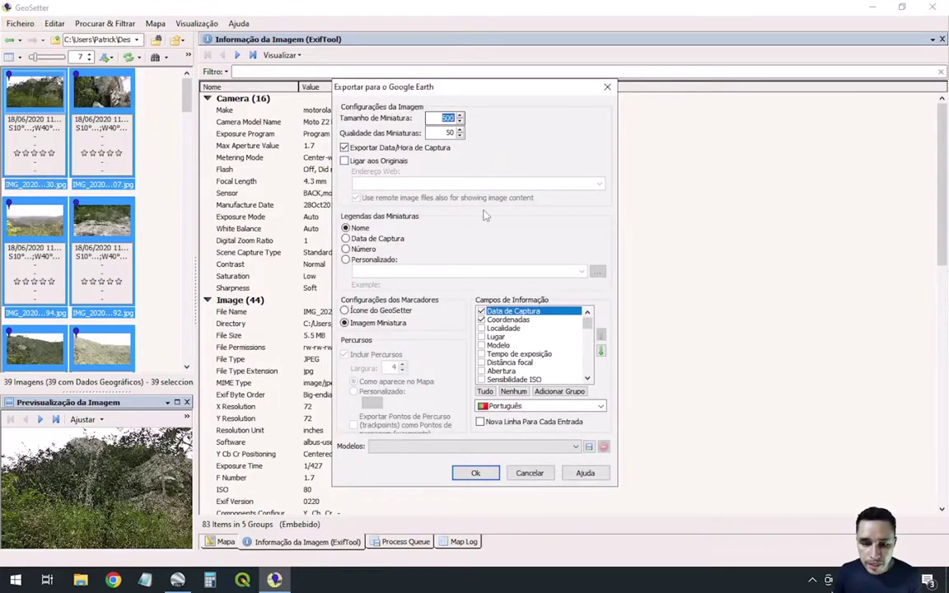
click(435, 118)
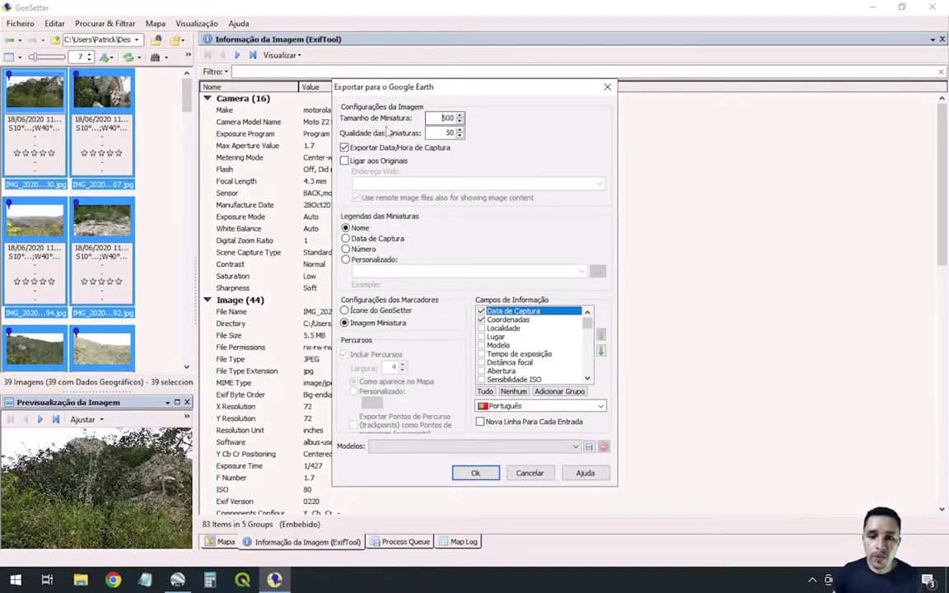
double_click(445, 118)
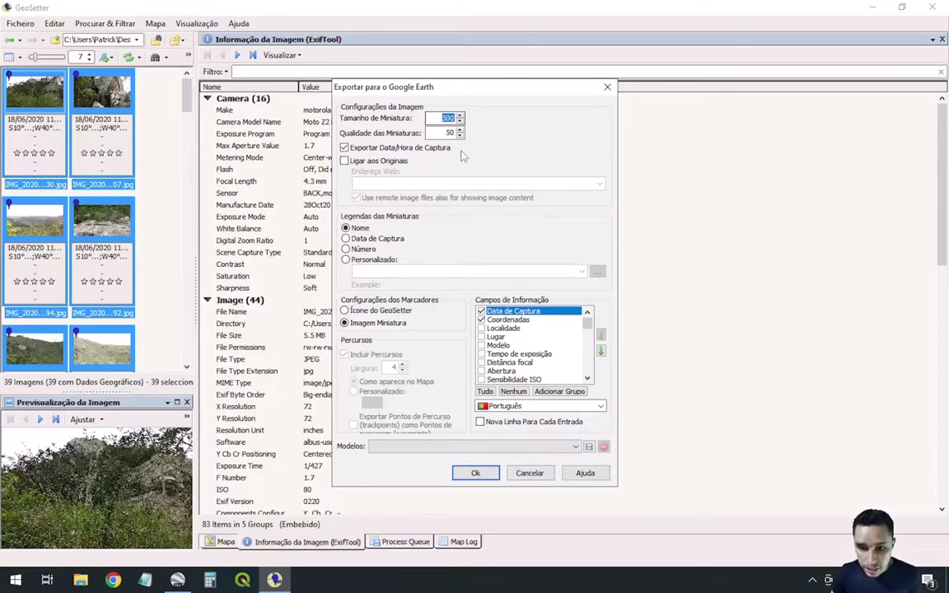
text(700)
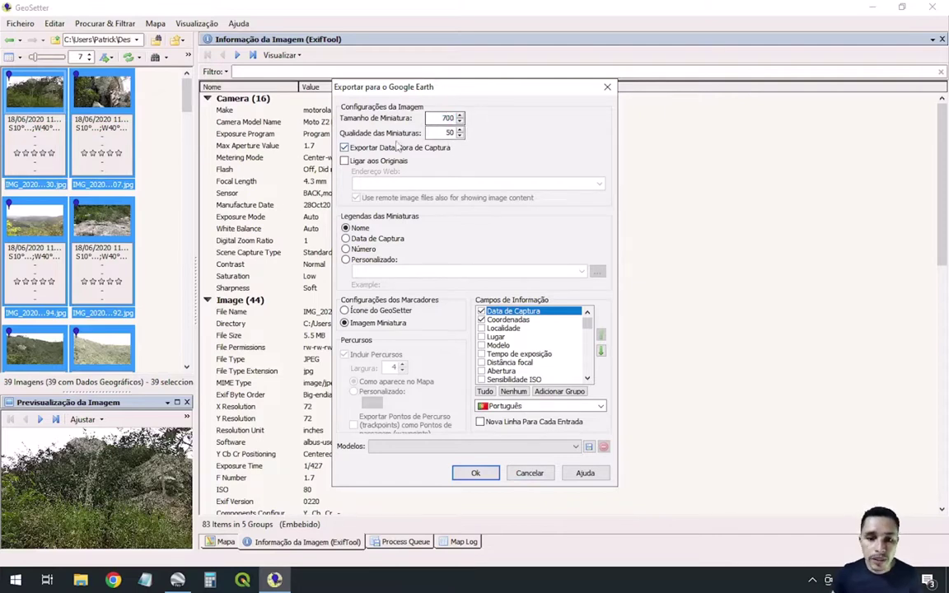
double_click(446, 132)
text(90)
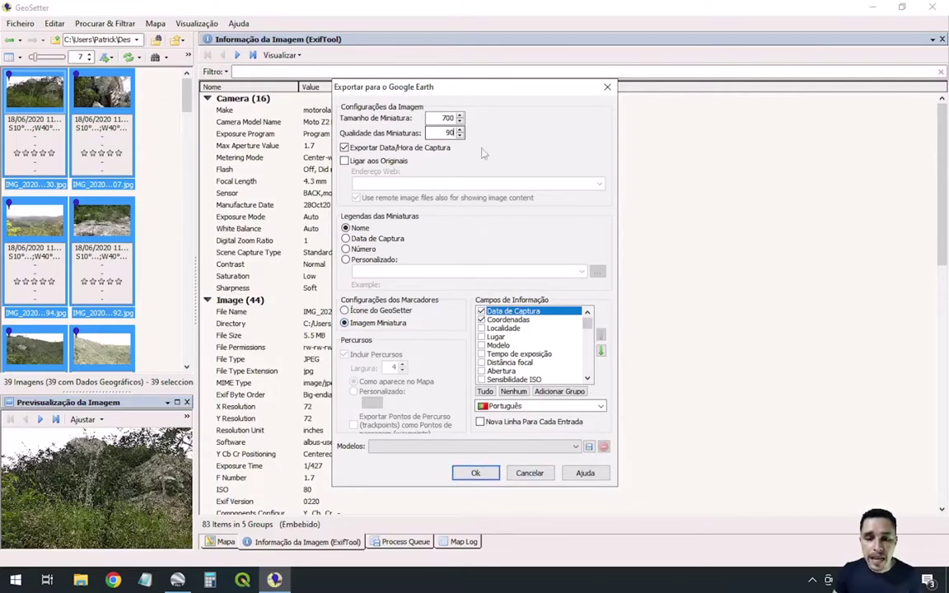
- Export the photos as a KMZ file named Geosetter in the Photos-001 folder, without opening Google Earth
click(475, 473)
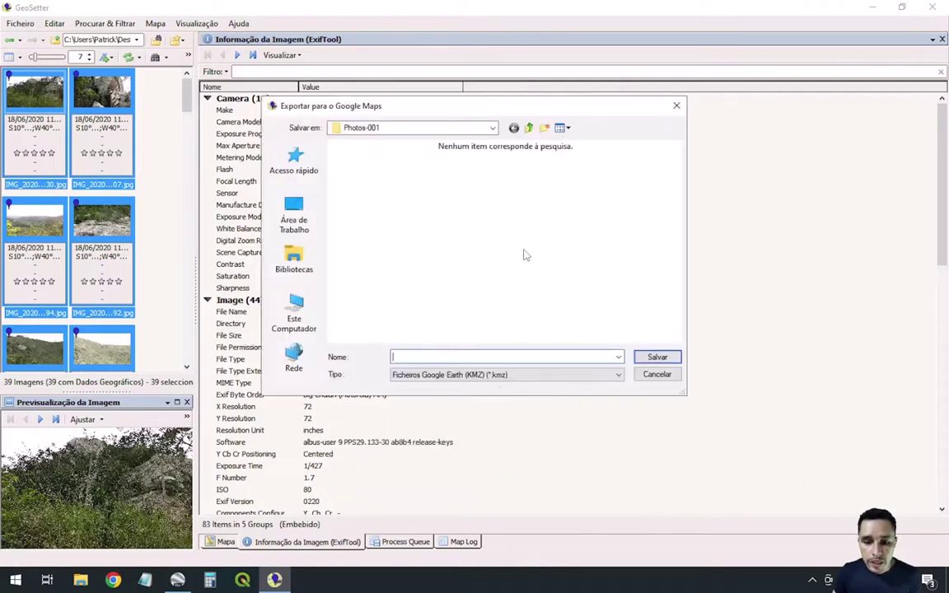
click(530, 375)
click(495, 357)
click(429, 355)
text(Geo)
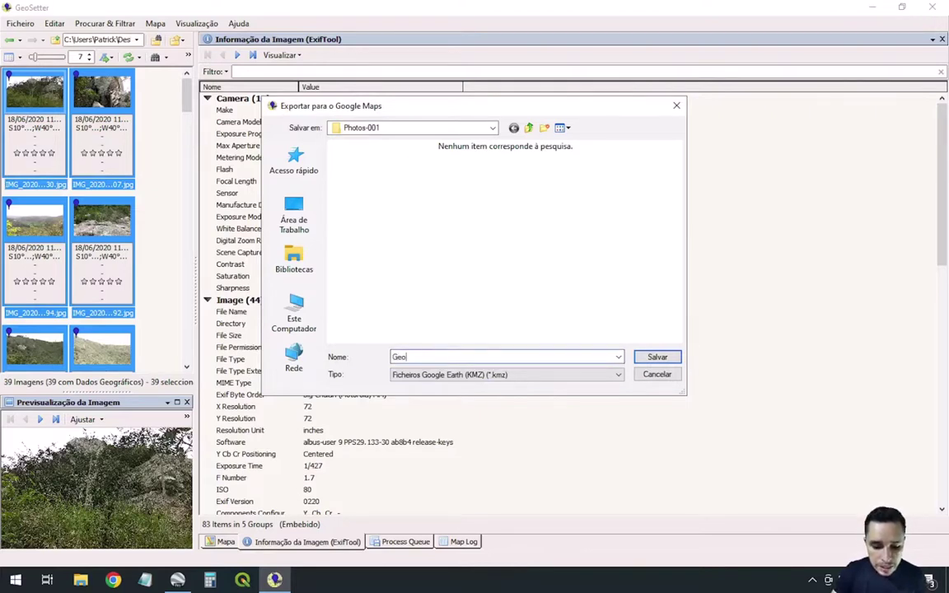
text(setter)
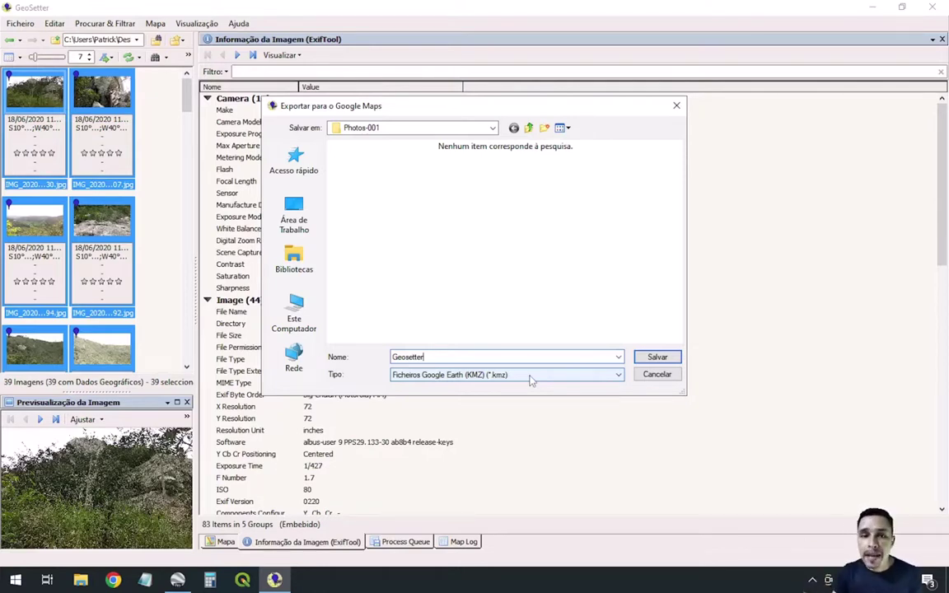
click(658, 357)
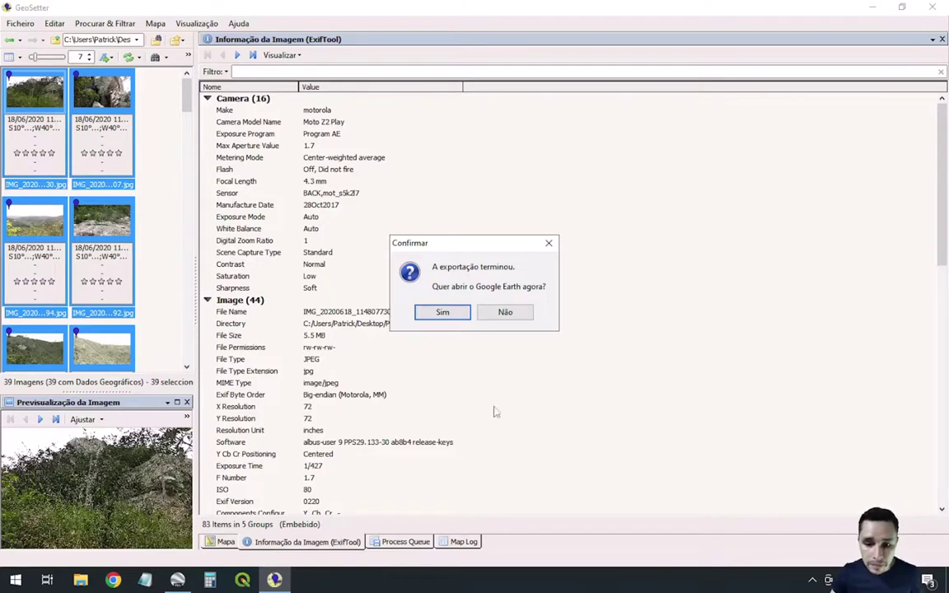
click(505, 316)
- Minimize GeoSetter, open the Photos-001 folder from the desktop in a maximized window and sort its files by type
click(876, 7)
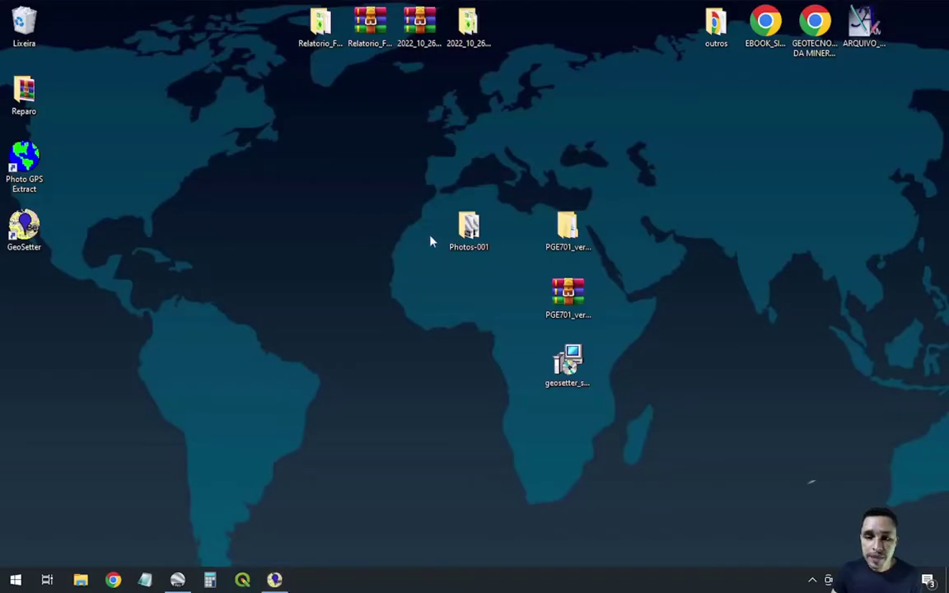
double_click(469, 245)
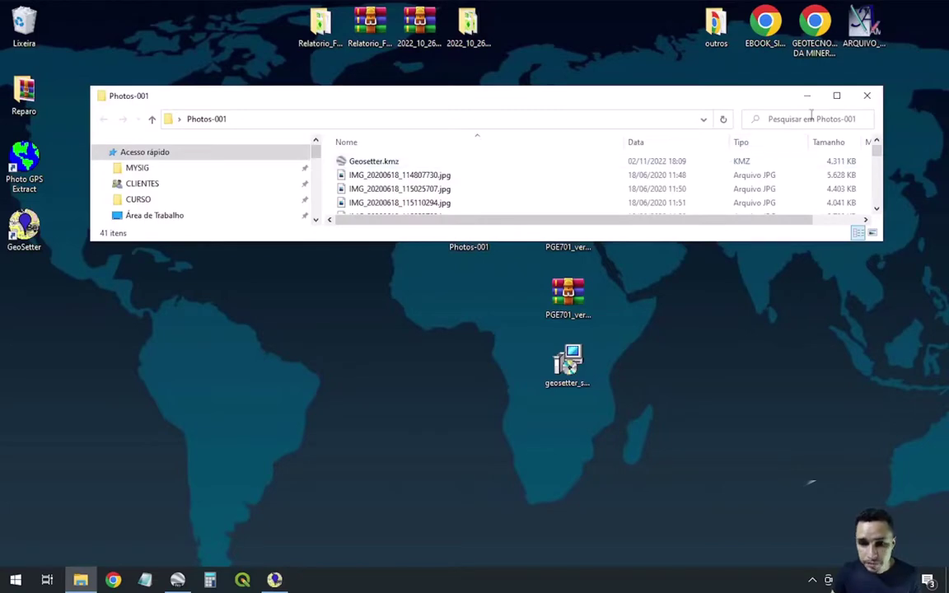
key(super+Up)
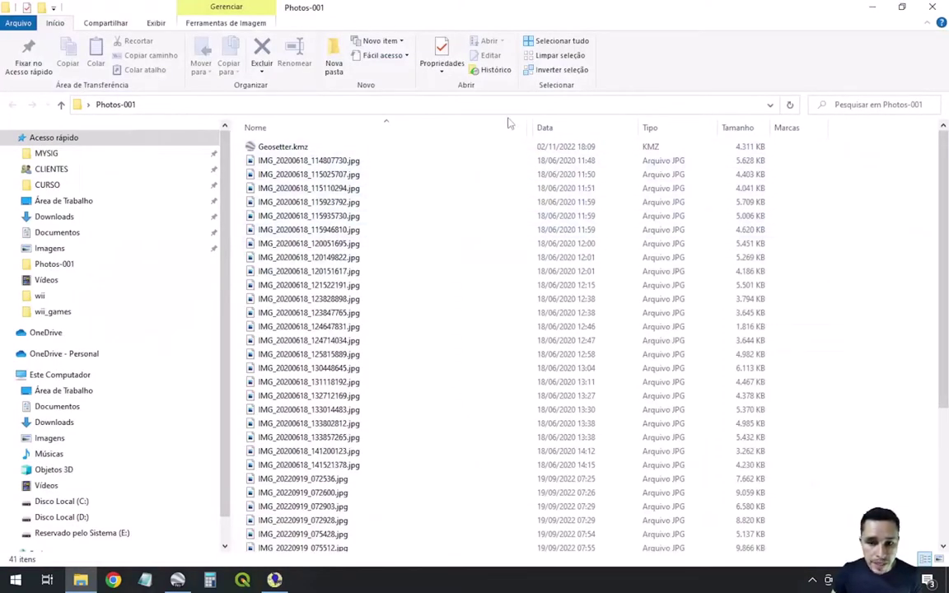
click(658, 129)
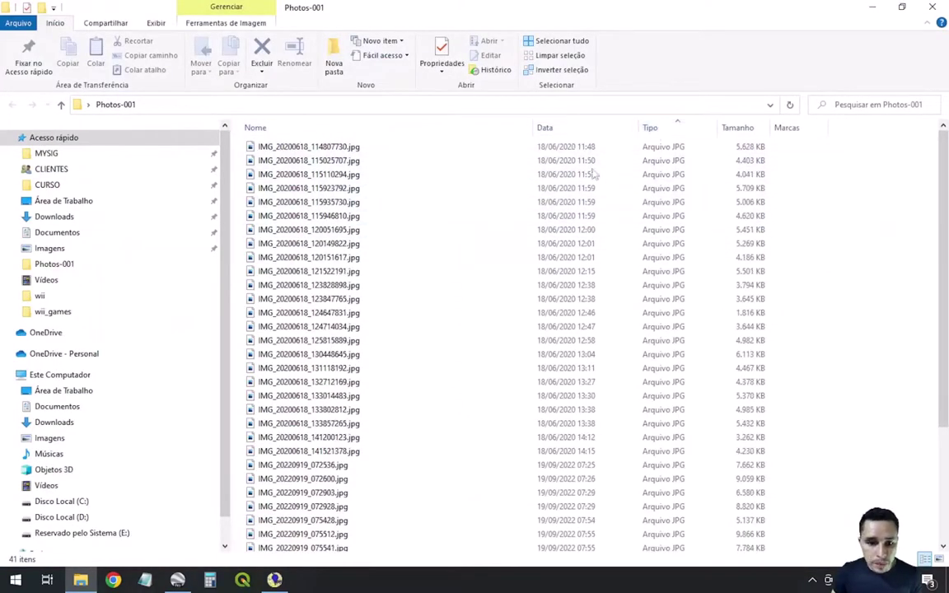
- Reverse the type sort order in the Photos-001 folder and open Geosetter.kmz in Google Earth Pro
scroll(492, 271, down, 4)
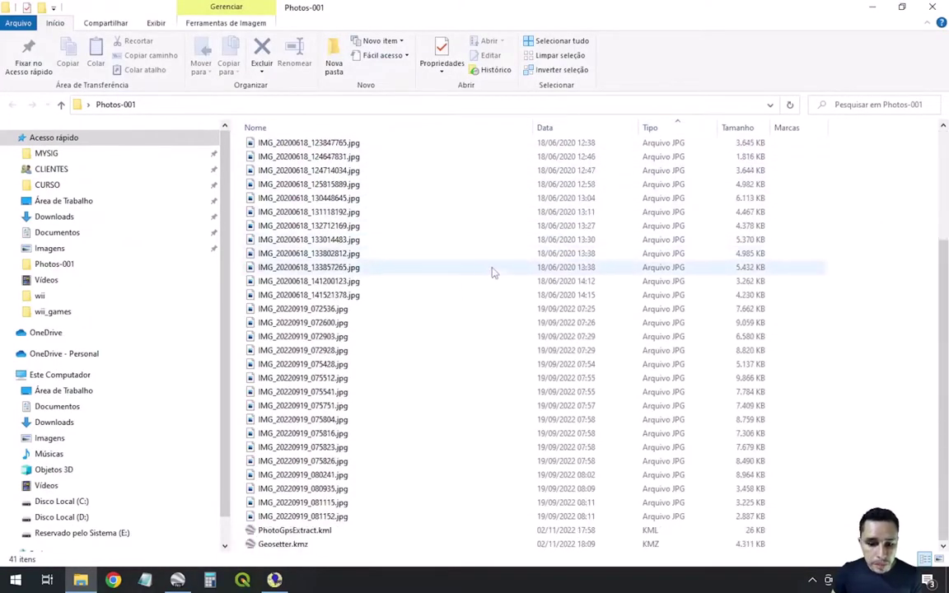
click(663, 131)
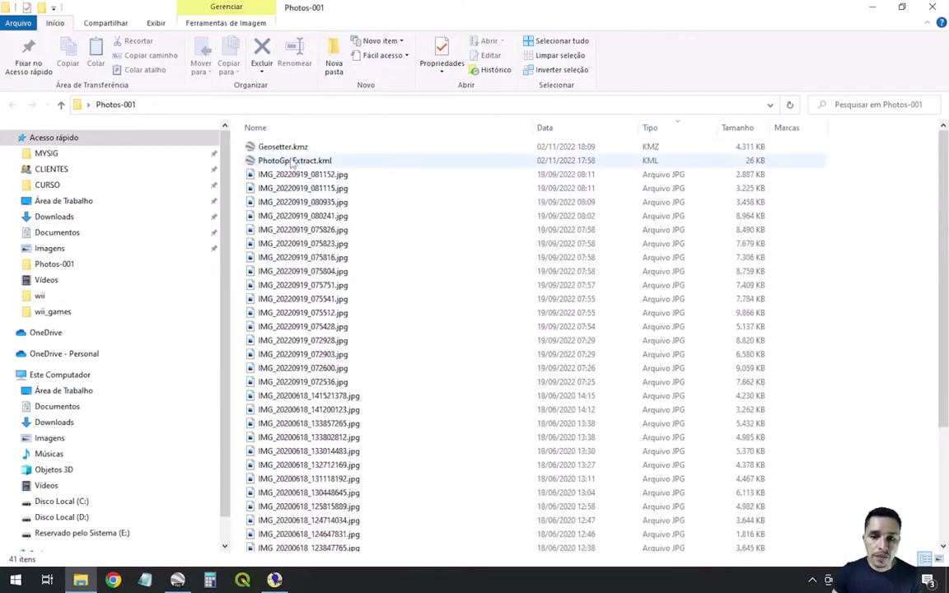
click(759, 162)
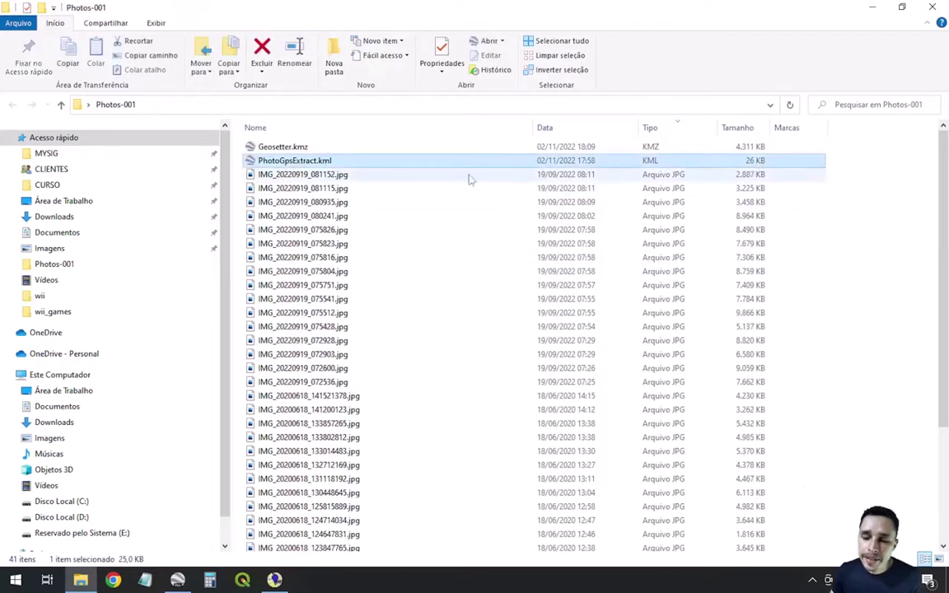
click(298, 145)
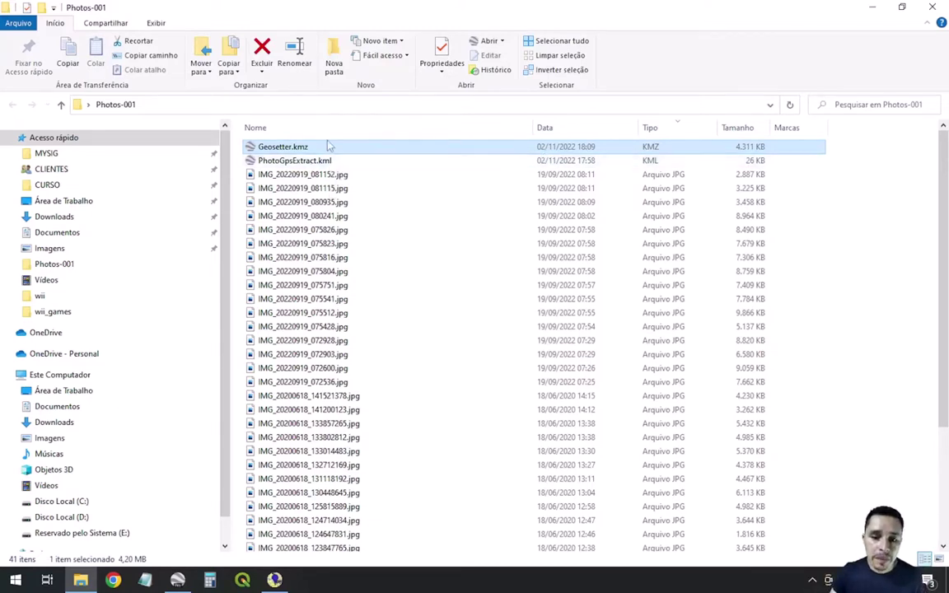
double_click(285, 146)
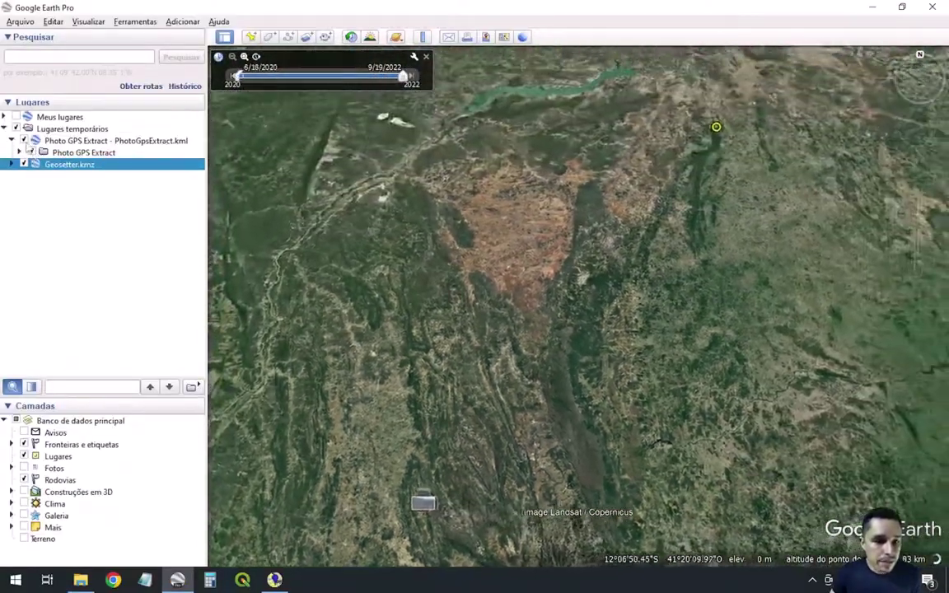
- Hide and collapse the PhotoGpsExtract.kml layer, and fly to the extent of Geosetter.kmz
click(23, 140)
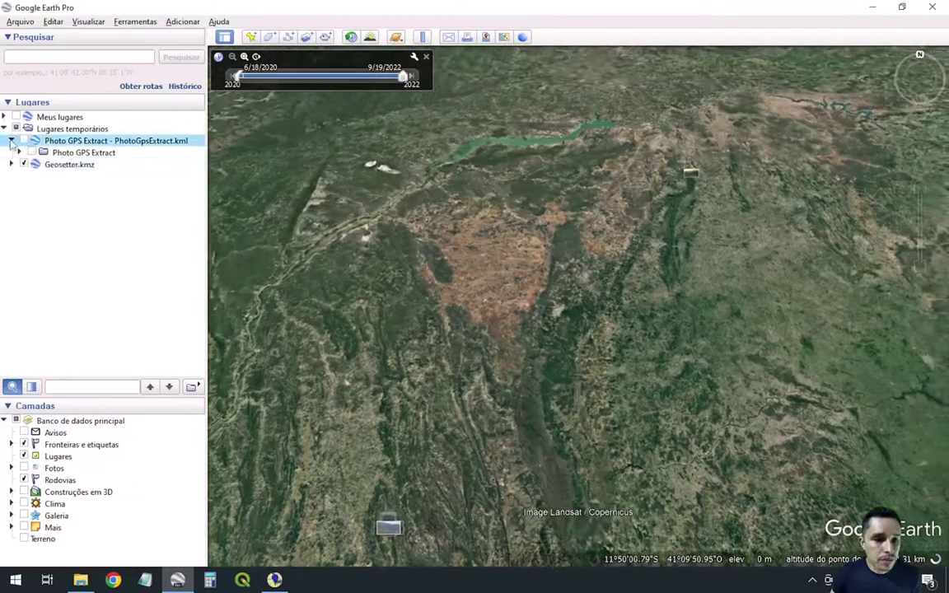
click(10, 140)
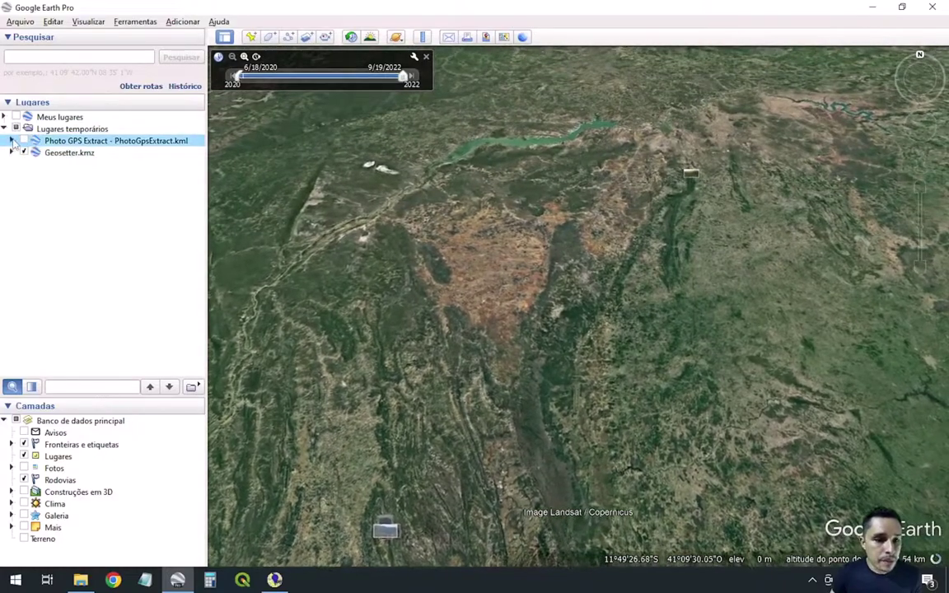
click(70, 153)
double_click(70, 152)
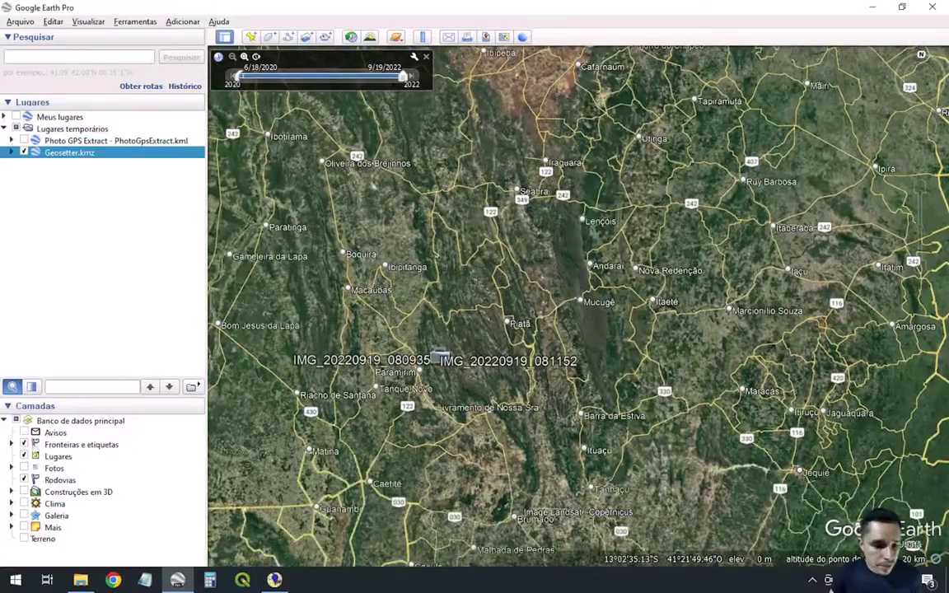
- Turn off the Fronteiras e etiquetas, Lugares and Rodovias layers of the main database
click(24, 444)
click(24, 456)
click(24, 481)
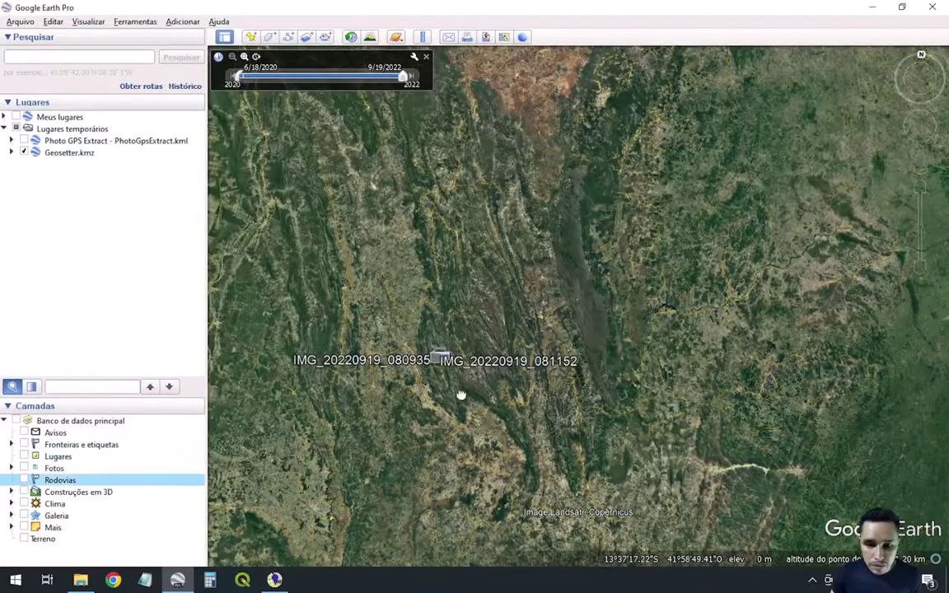
- Open the IMG_20220919_080241 photo marker on the map and view its picture, capture date and coordinates
drag(462, 405, 570, 250)
scroll(557, 219, up, 5)
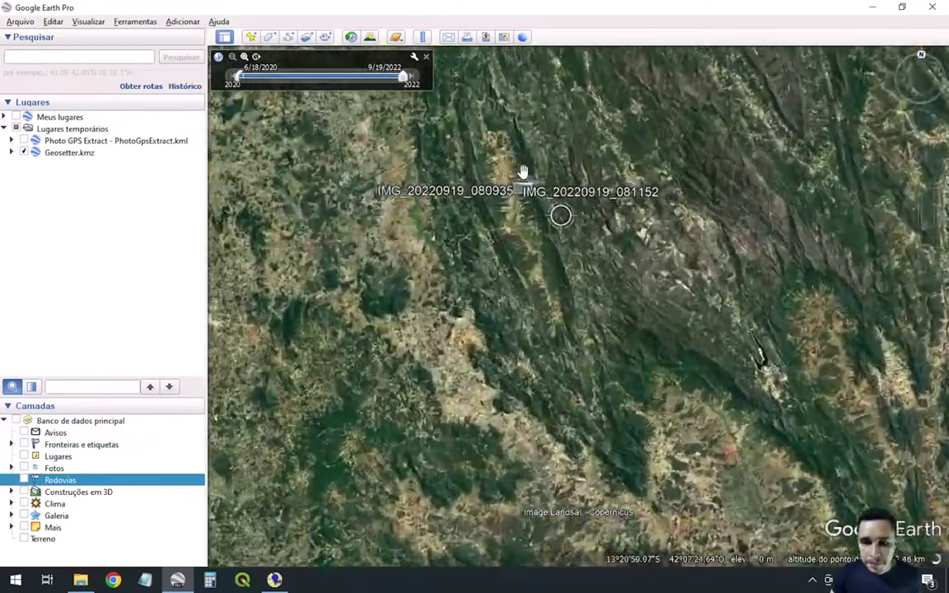
drag(523, 172, 800, 379)
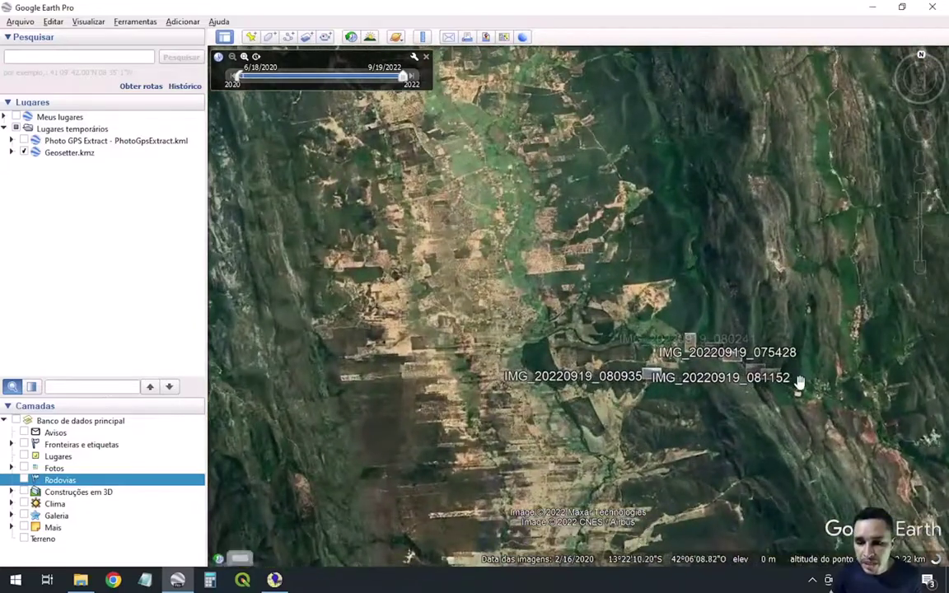
scroll(800, 379, up, 5)
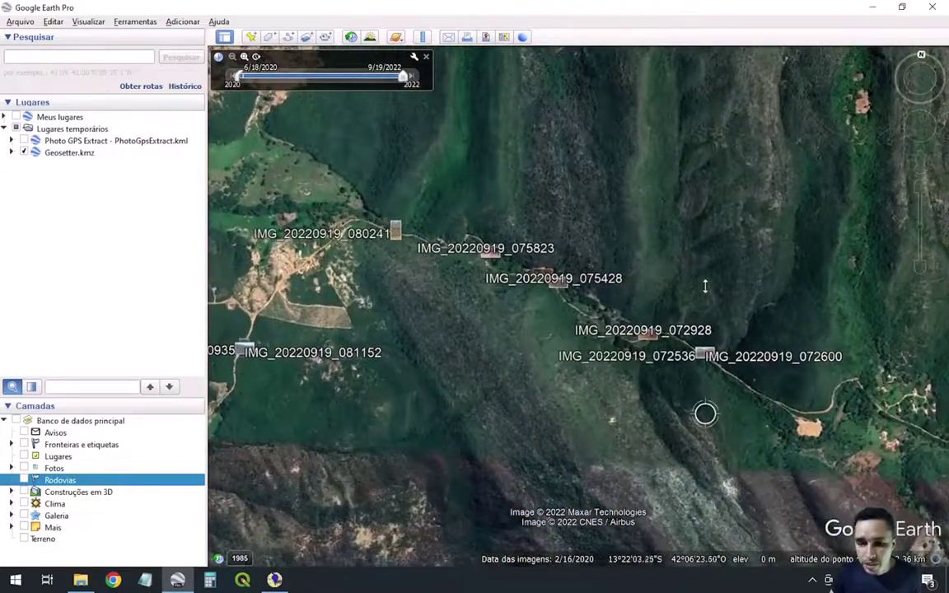
click(396, 233)
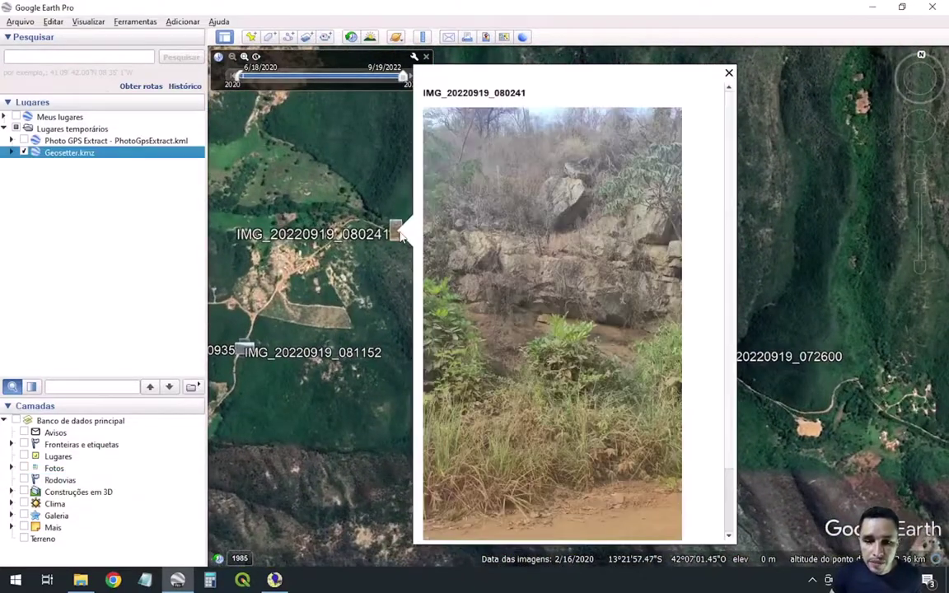
scroll(574, 219, down, 2)
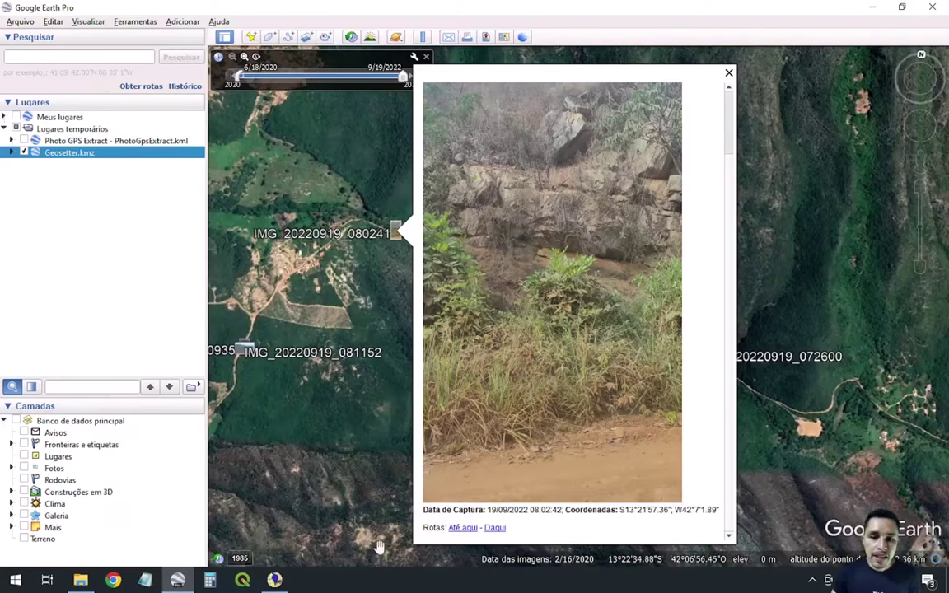
- Switch to GeoSetter, reopen the Google Earth export settings and review the available information fields
click(274, 580)
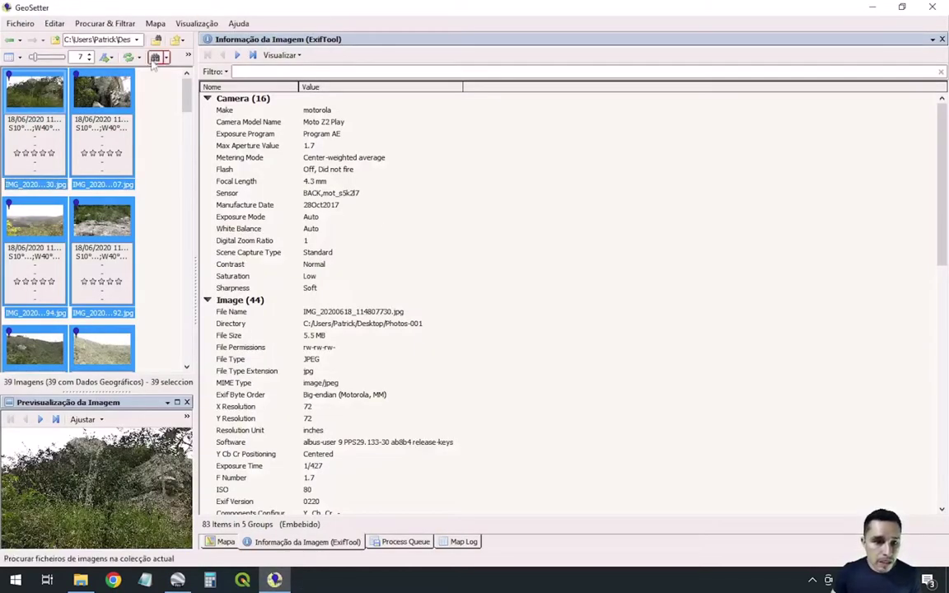
click(20, 23)
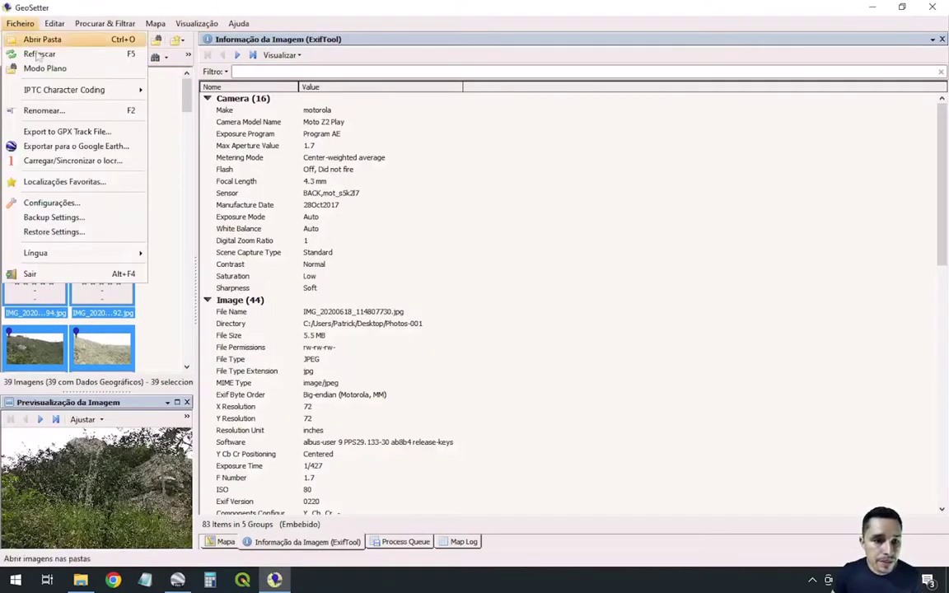
click(50, 146)
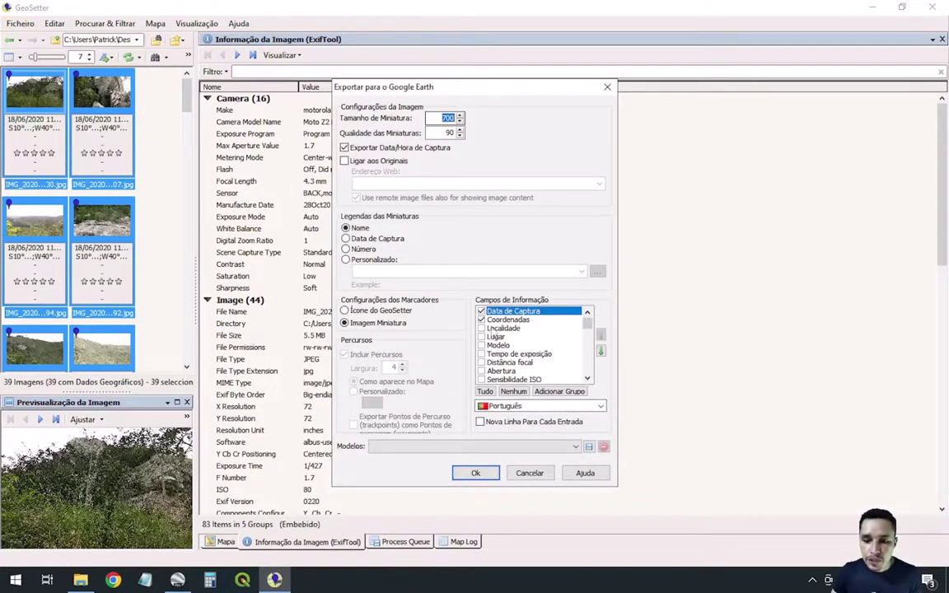
scroll(511, 363, down, 5)
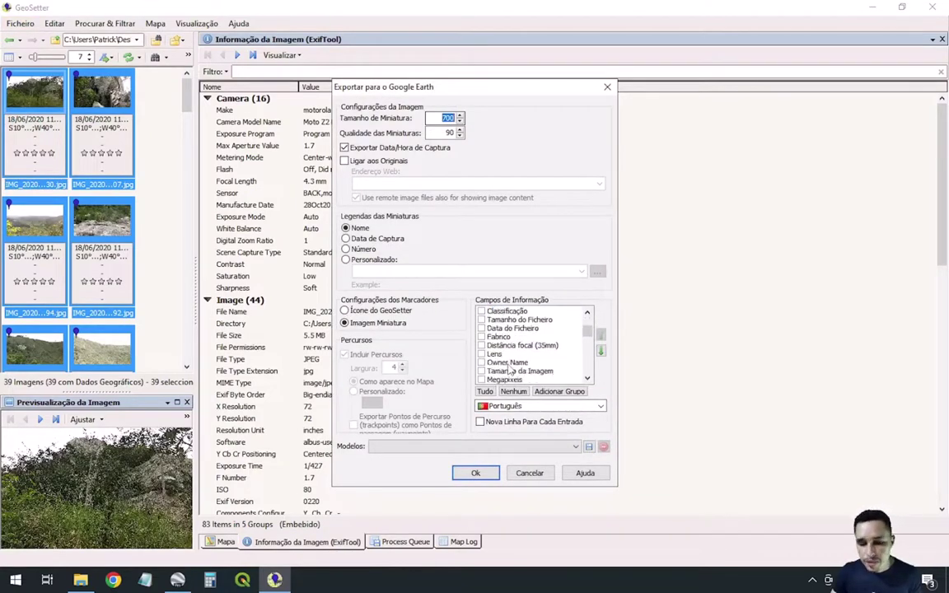
scroll(520, 372, up, 5)
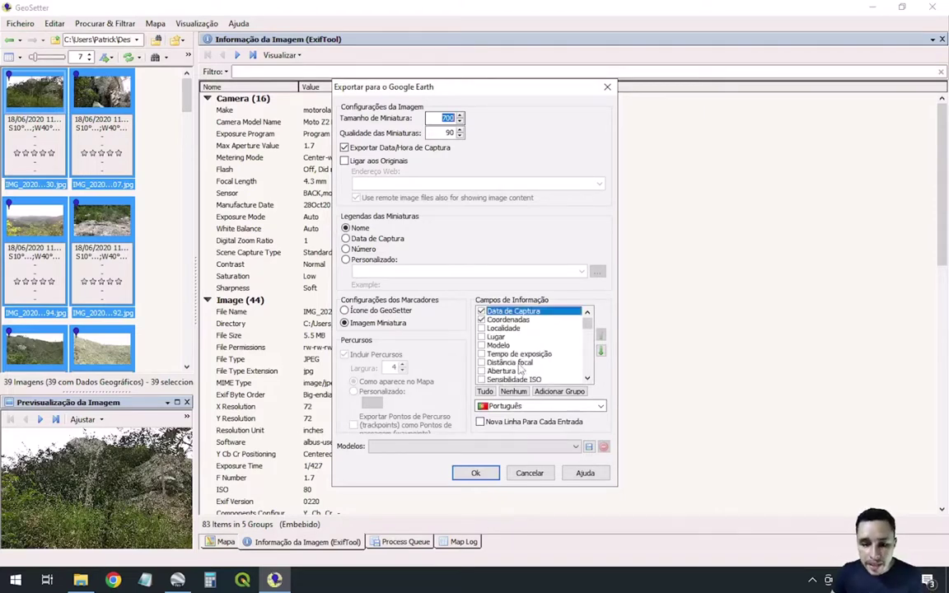
scroll(537, 341, down, 12)
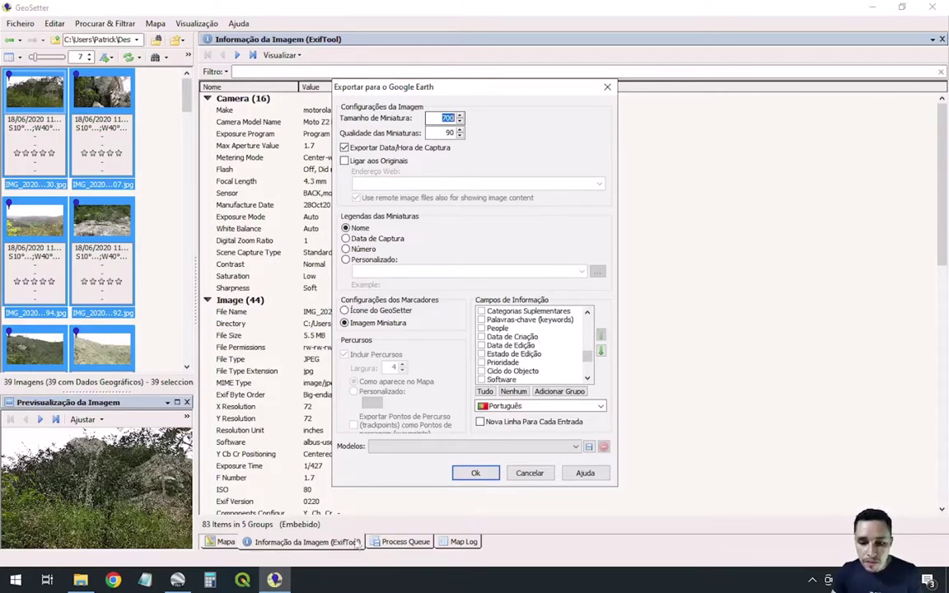
- Return to Google Earth Pro, close the open photo balloon, and view and close the IMG_20220919_080935 photo
click(177, 580)
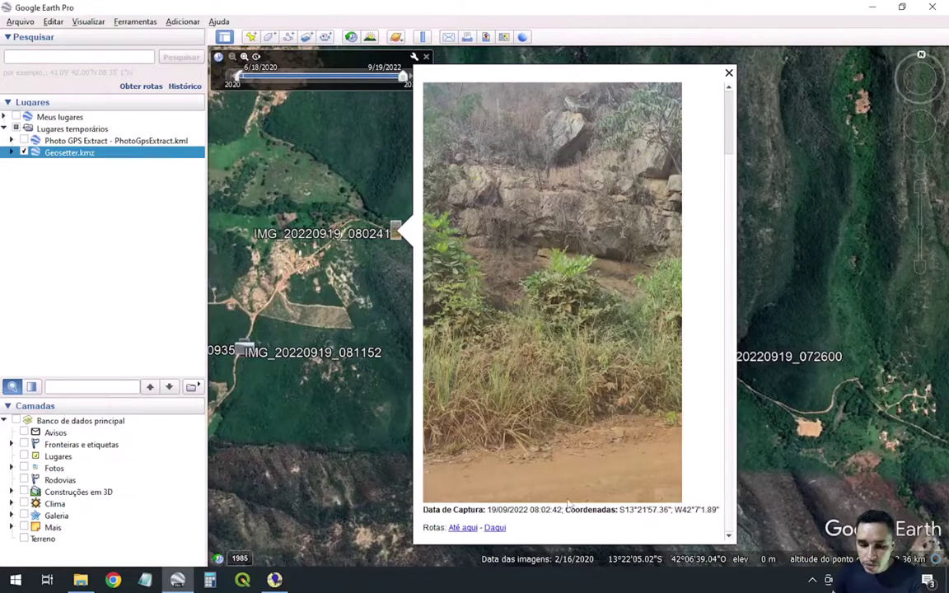
click(659, 63)
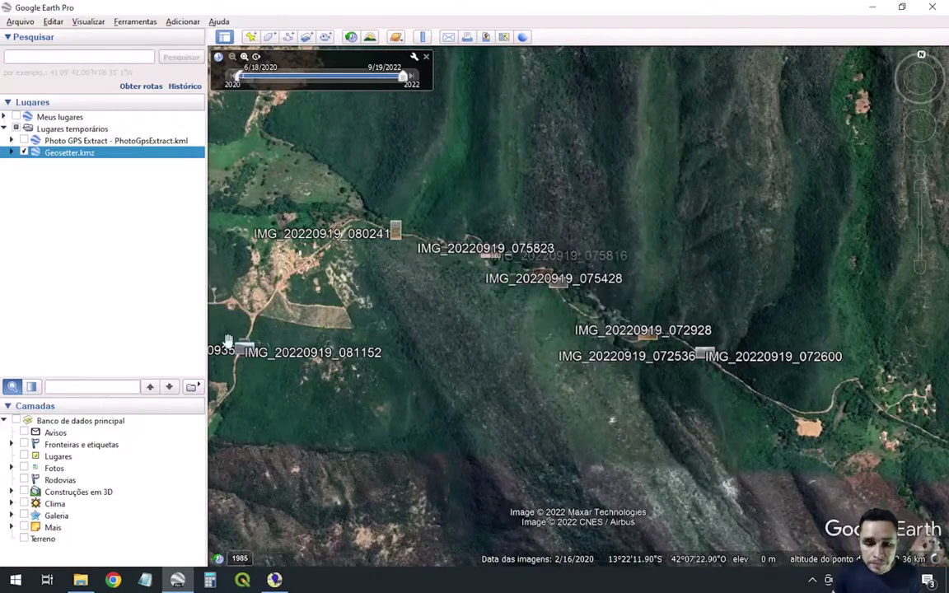
click(273, 356)
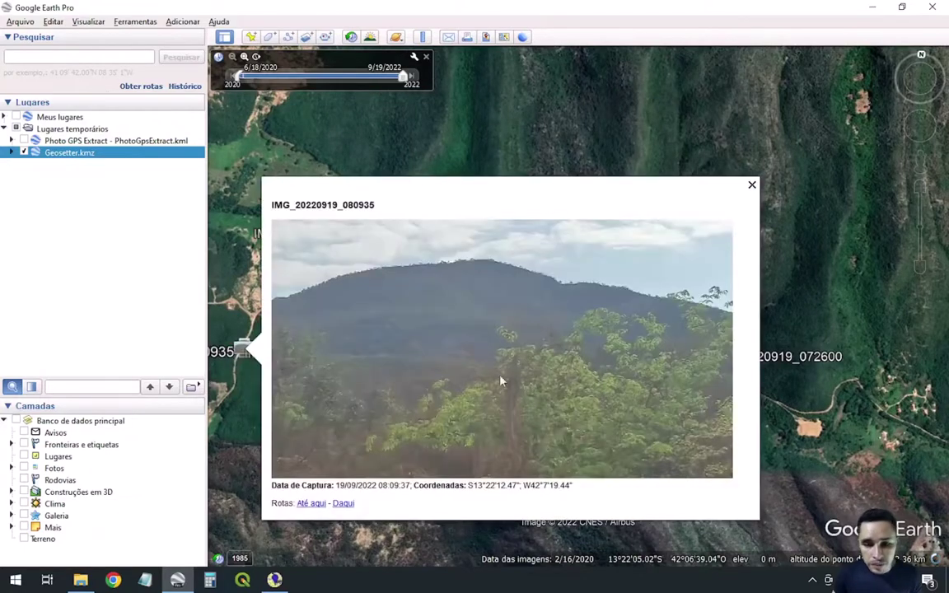
click(751, 185)
scroll(536, 249, down, 1)
scroll(534, 250, down, 2)
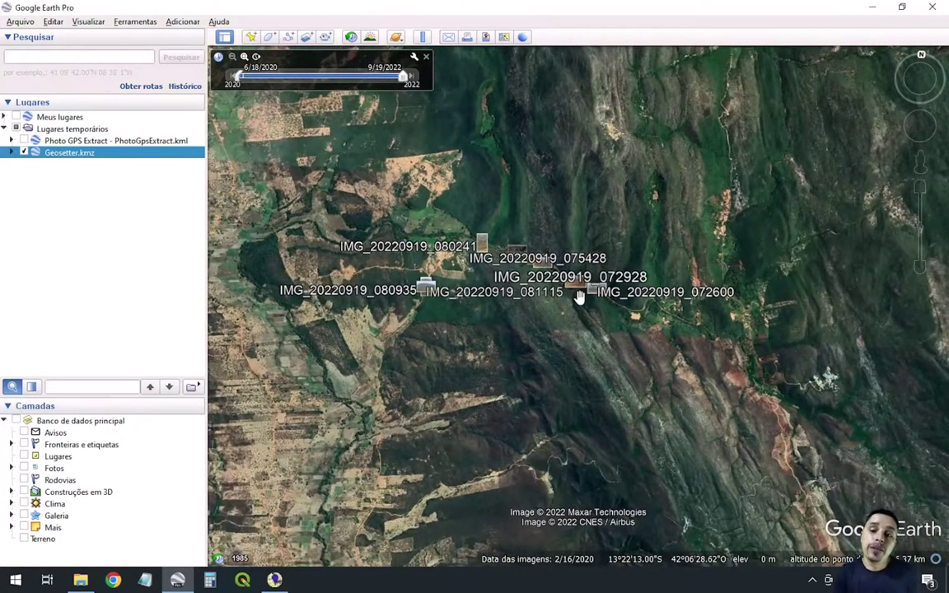
- Review the photos and Geosetter.kmz in the Photos-001 folder, and dismiss the Google Earth export settings in GeoSetter
click(274, 580)
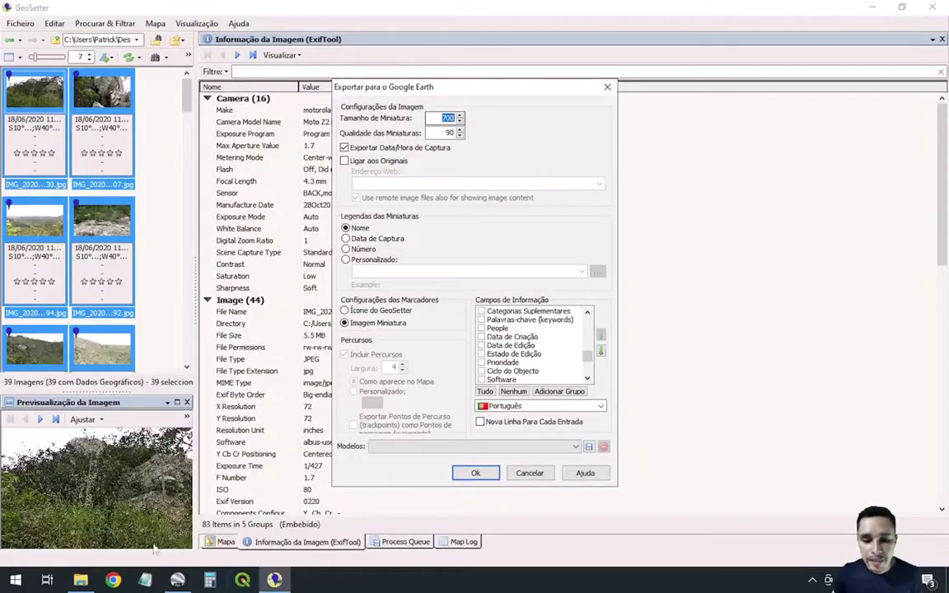
click(80, 580)
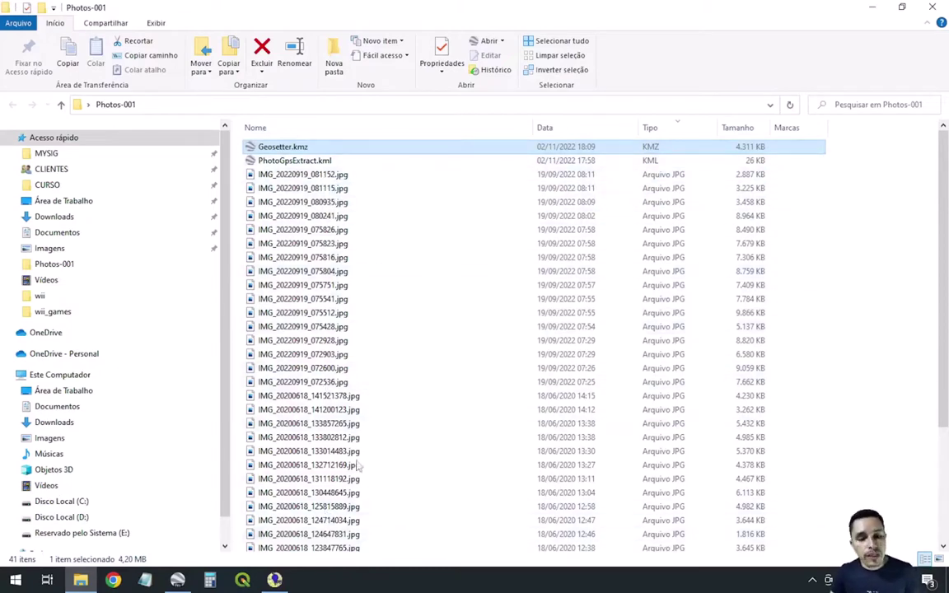
scroll(371, 437, down, 4)
click(342, 547)
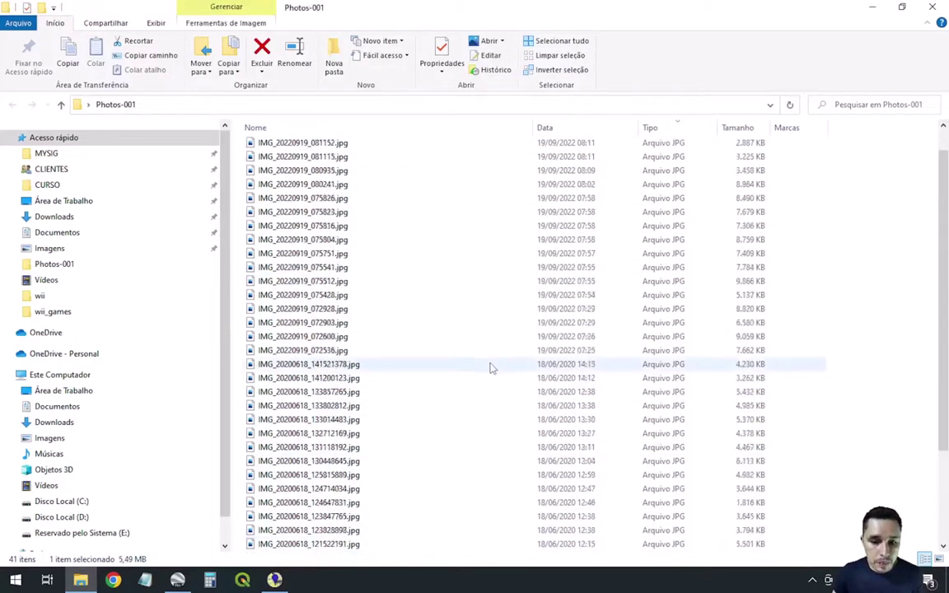
scroll(492, 367, up, 4)
click(301, 148)
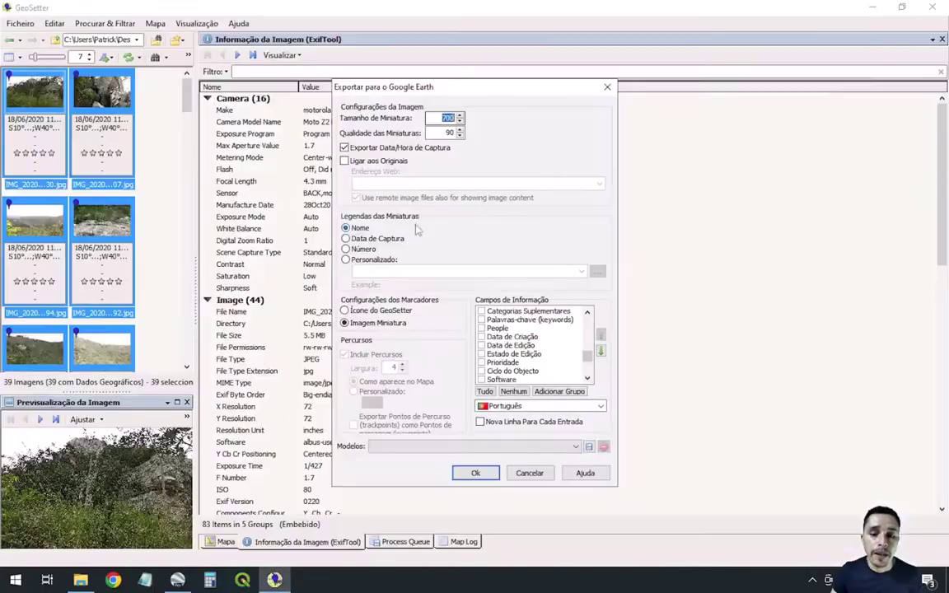
click(476, 473)
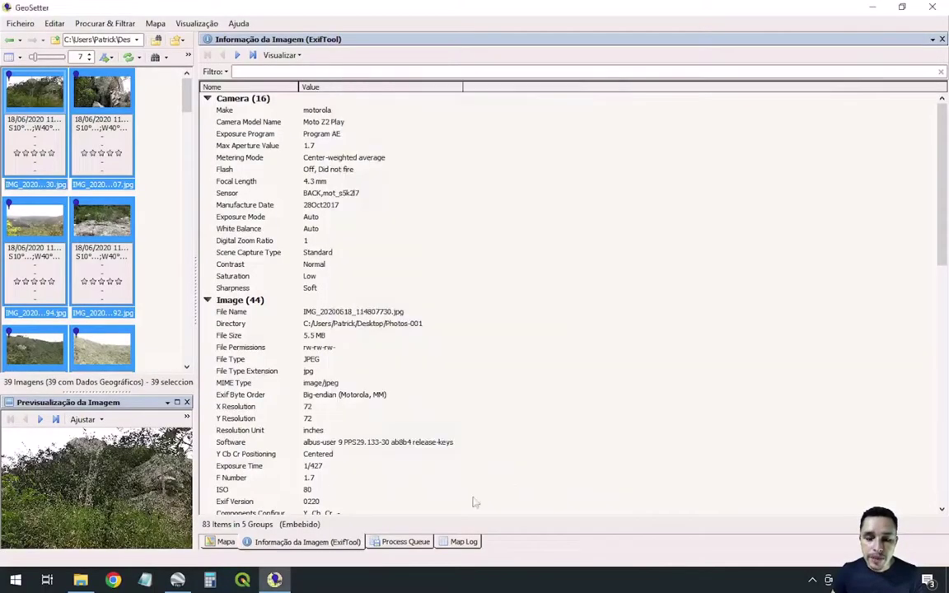
- Switch to Google Earth Pro, view the IMG_20220919_072928 photo with its capture data and close its balloon
click(186, 577)
scroll(614, 313, up, 2)
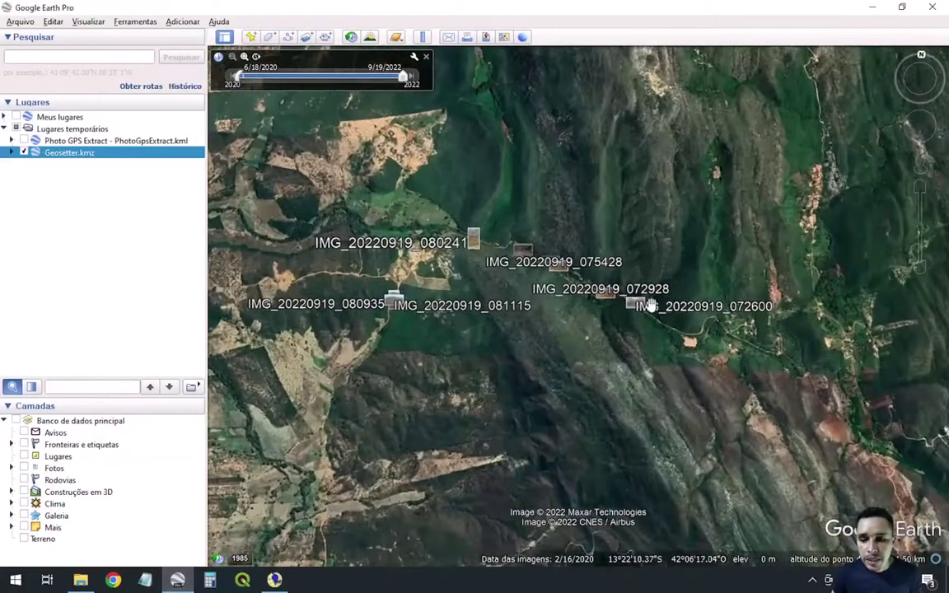
click(610, 320)
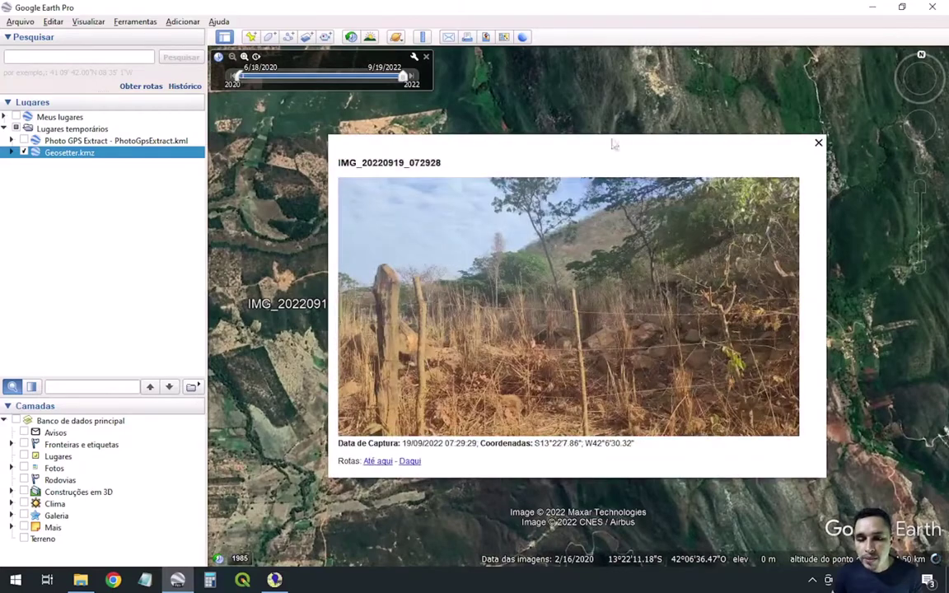
click(819, 143)
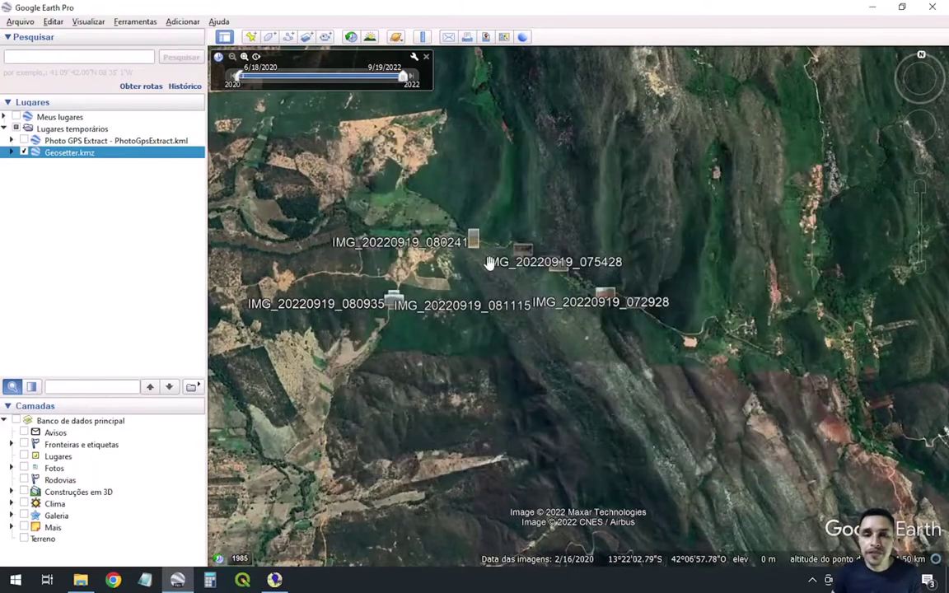
- Locate the 18 June 2020 photo markers on the map, view the IMG_20200618_115110294 photo with its capture data and close its balloon
scroll(618, 201, up, 1)
scroll(618, 201, down, 2)
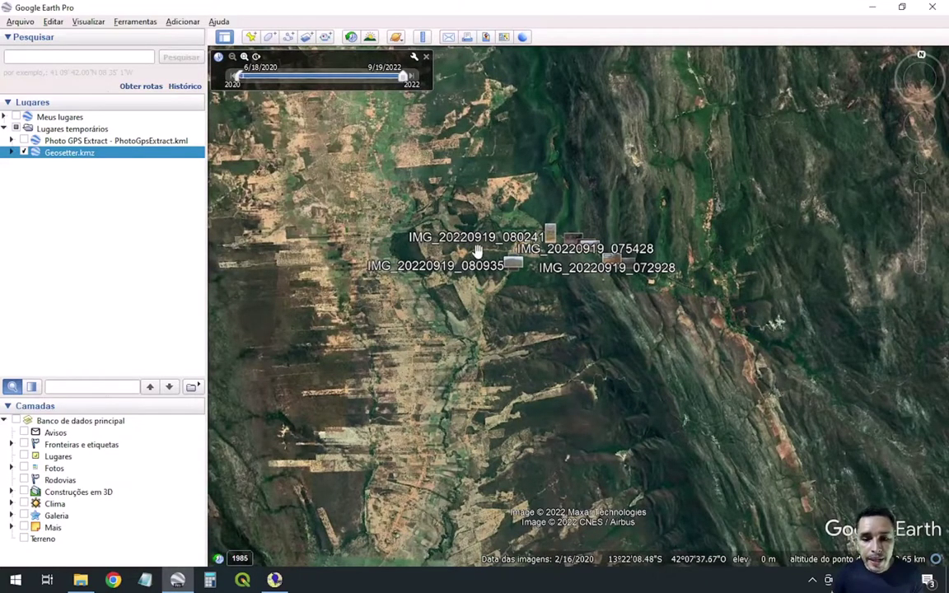
drag(705, 297, 494, 387)
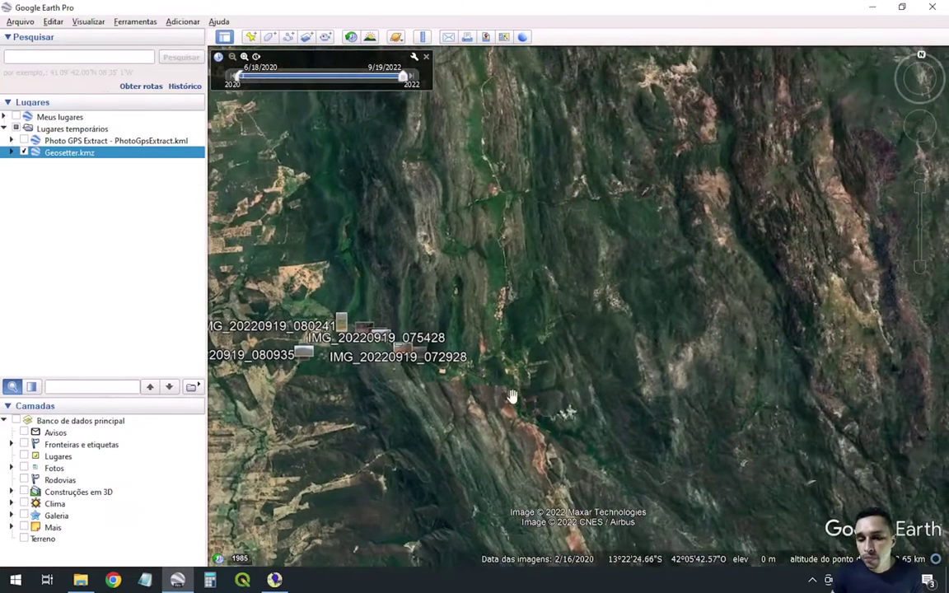
scroll(504, 394, up, 2)
scroll(530, 401, down, 3)
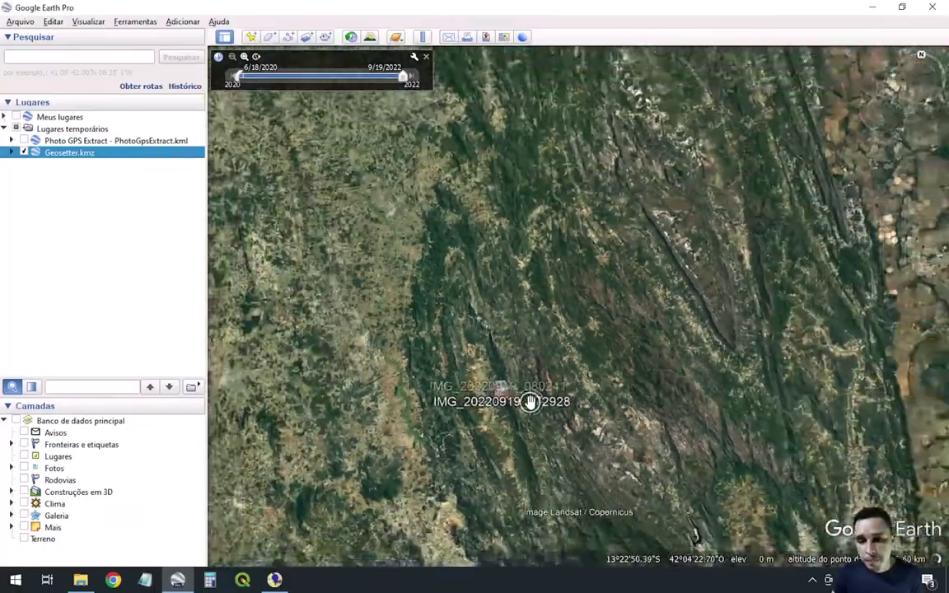
scroll(530, 402, down, 3)
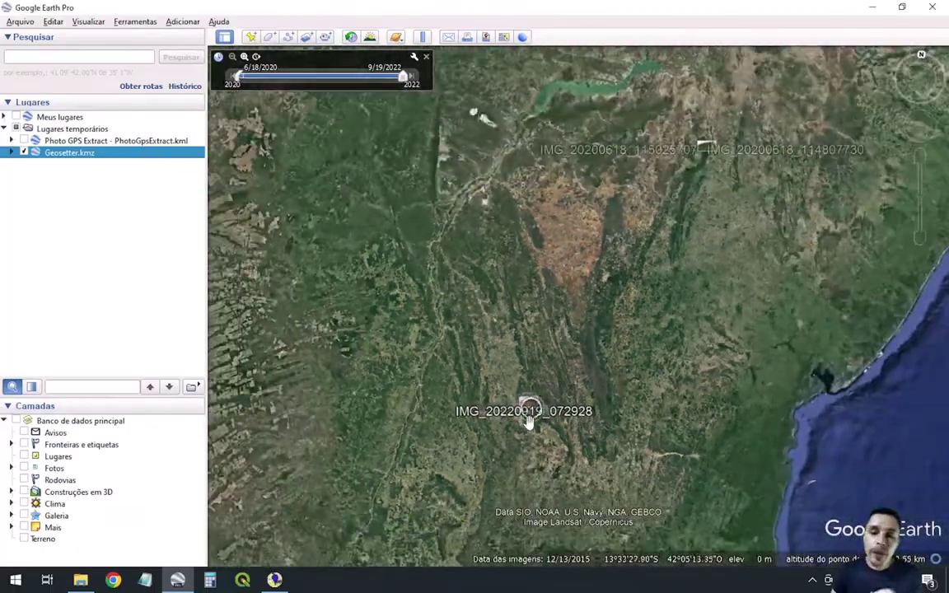
scroll(740, 131, up, 1)
scroll(684, 151, up, 3)
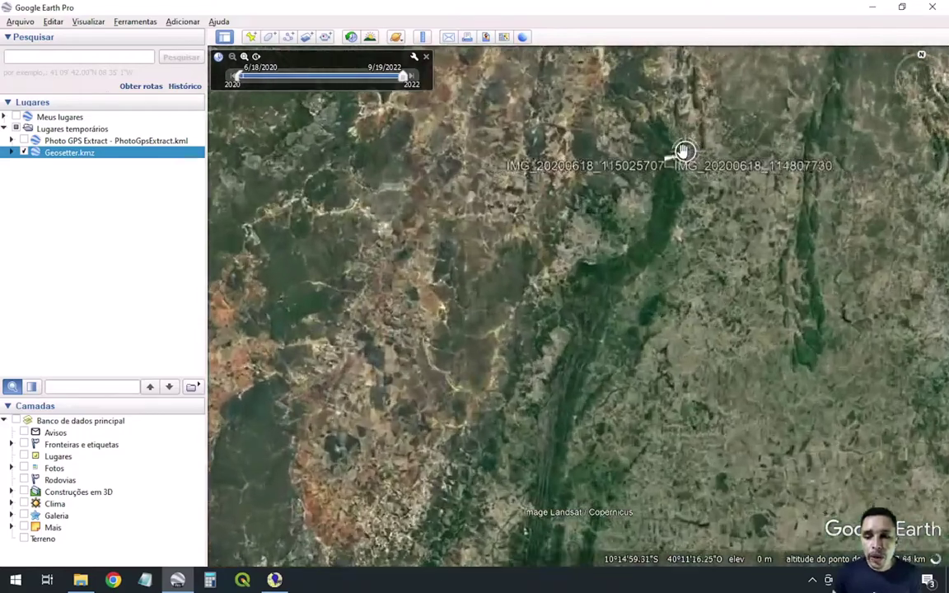
scroll(678, 180, up, 3)
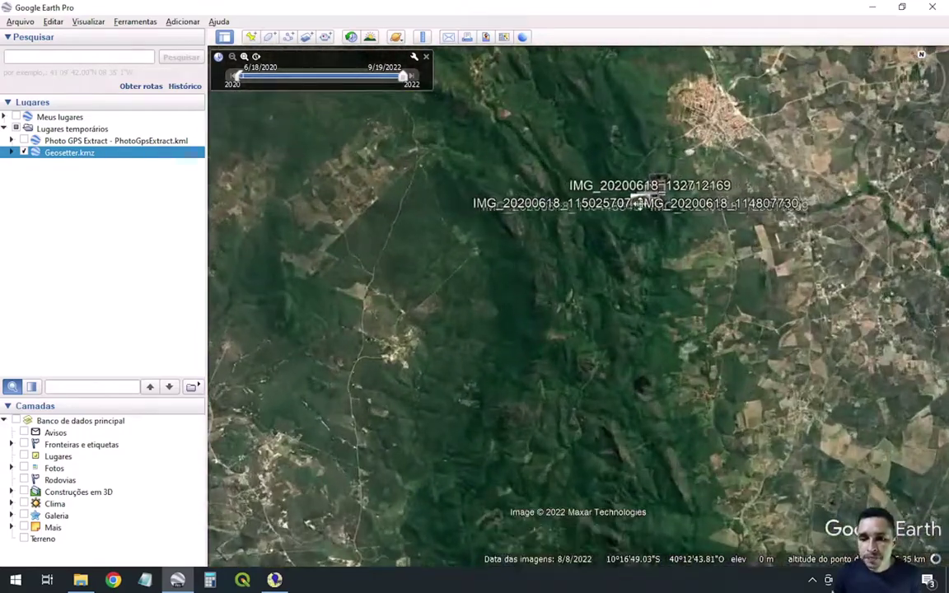
click(639, 204)
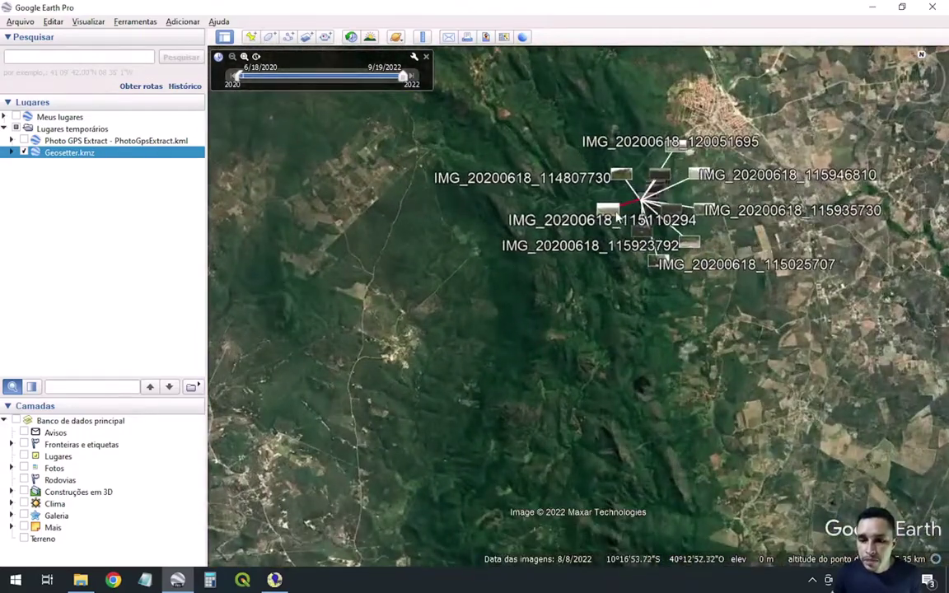
click(626, 218)
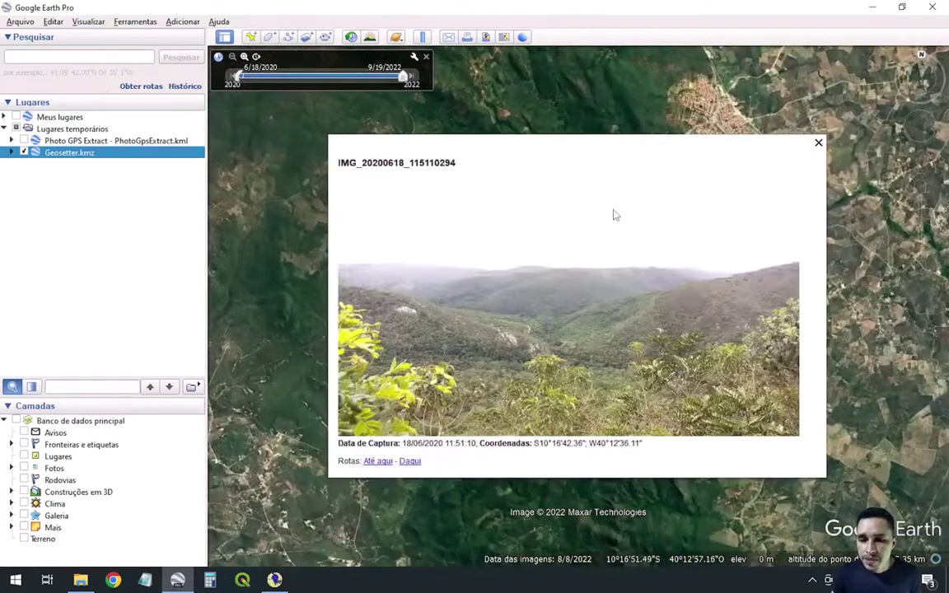
click(819, 143)
- Minimize the GeoSetter and Photos-001 folder windows and return to Google Earth Pro
key(alt+Tab)
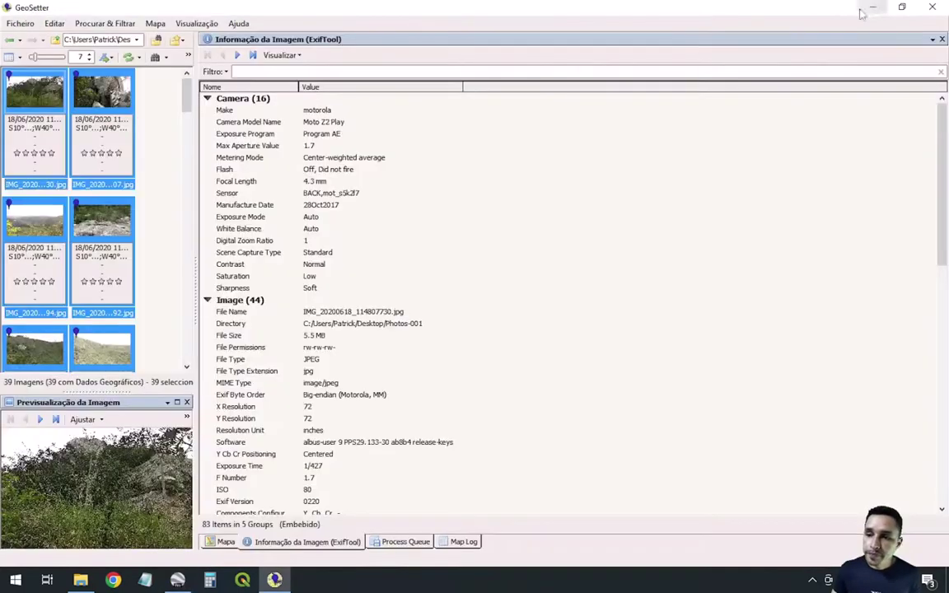
click(876, 8)
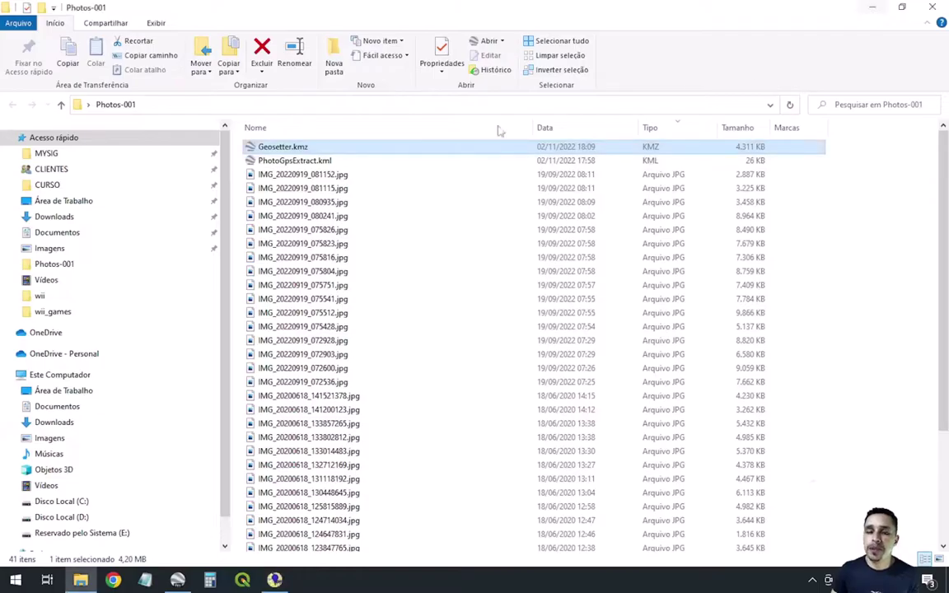
click(871, 6)
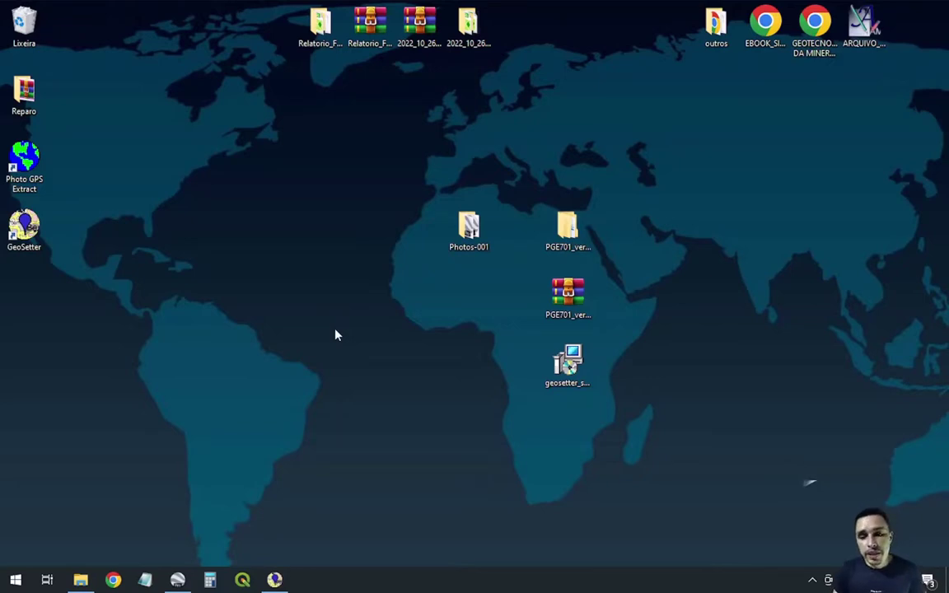
click(177, 580)
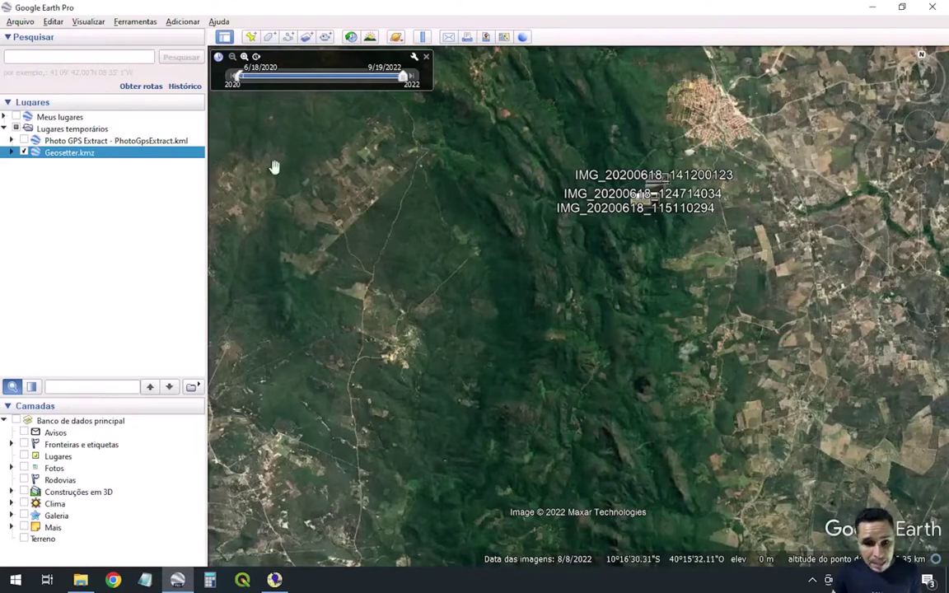
- Expand Geosetter.kmz and its Imagens folder to list the individual photo placemarks
click(11, 152)
click(58, 165)
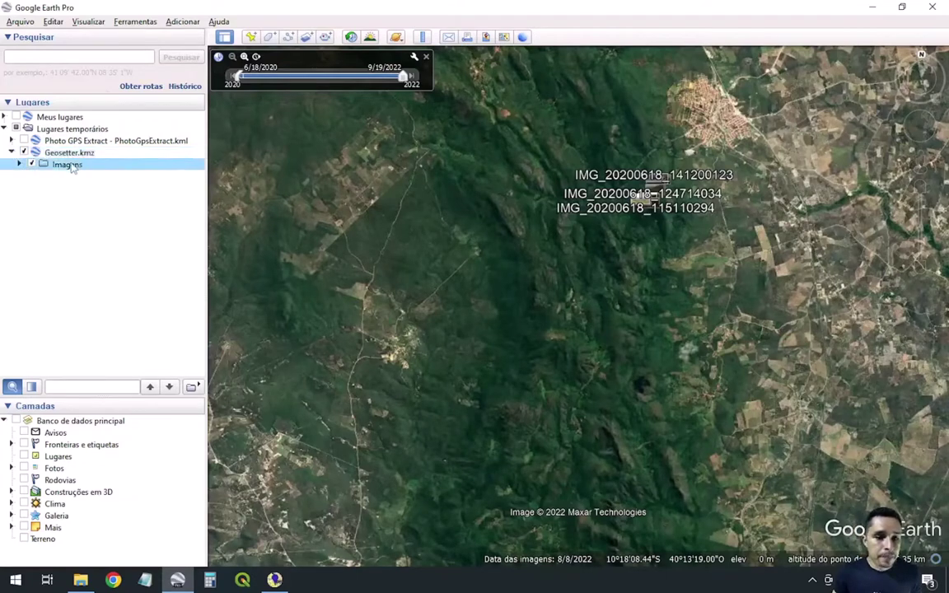
click(19, 164)
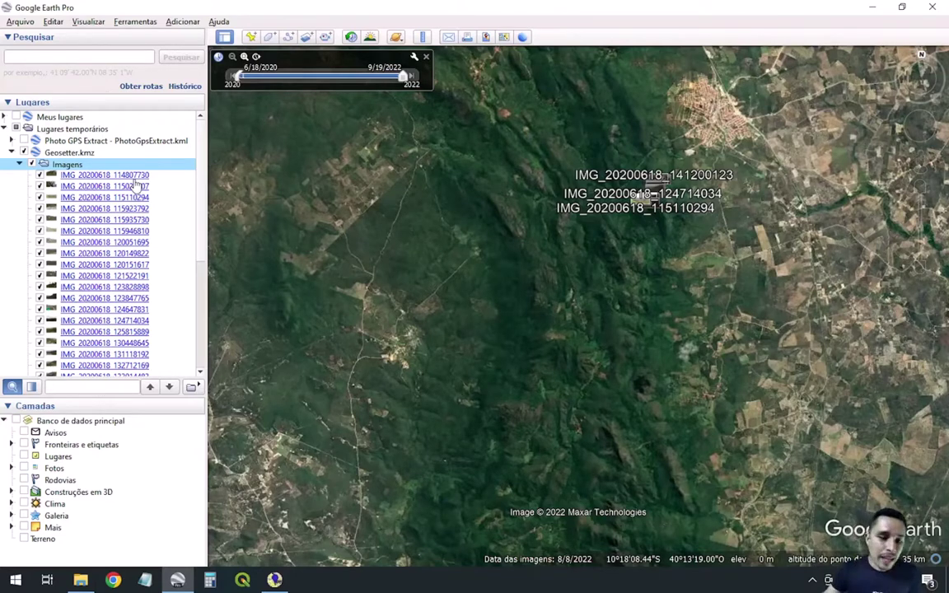
right_click(69, 162)
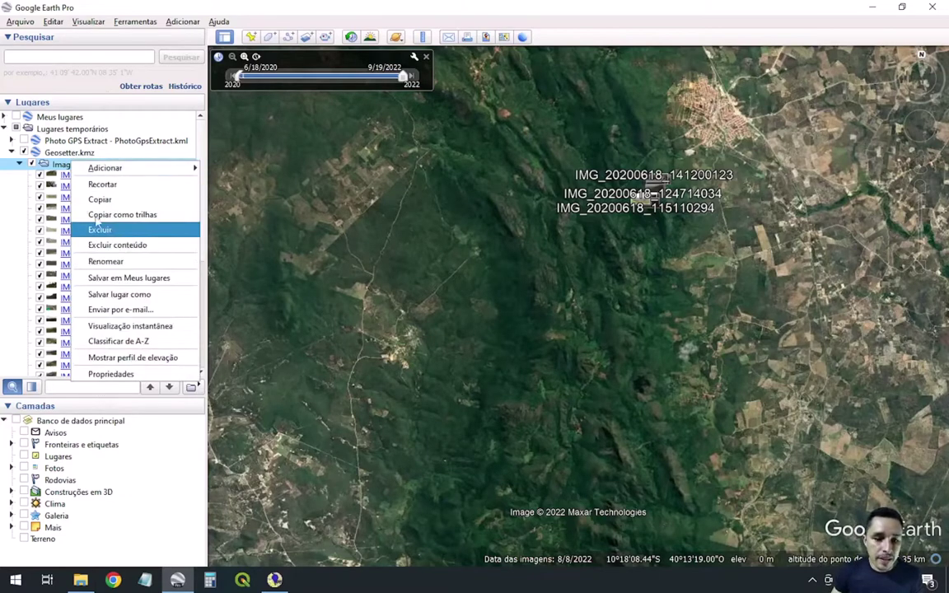
click(100, 154)
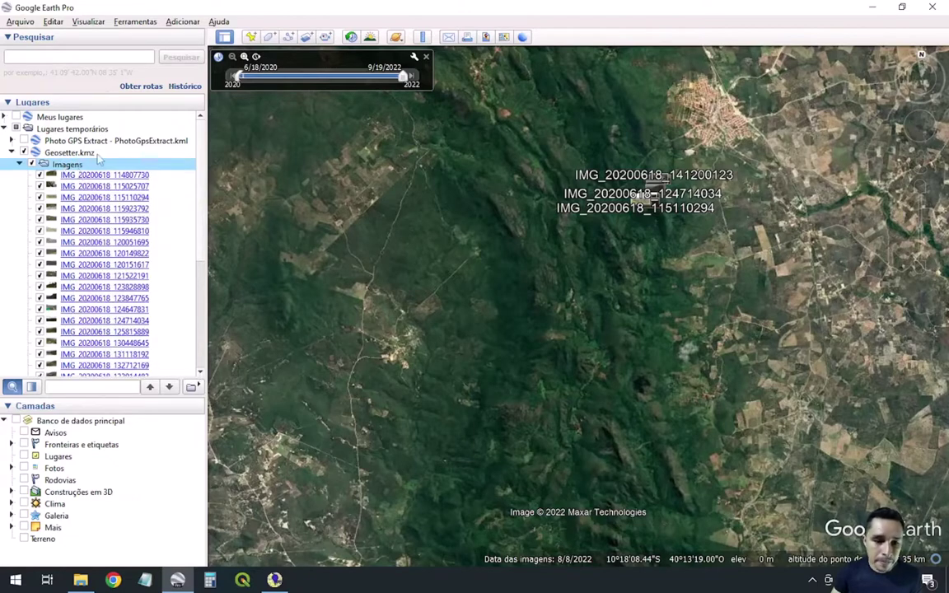
- Start saving the Geosetter.kmz place to a file, choosing the Photos-001 folder on the desktop as the location
right_click(95, 152)
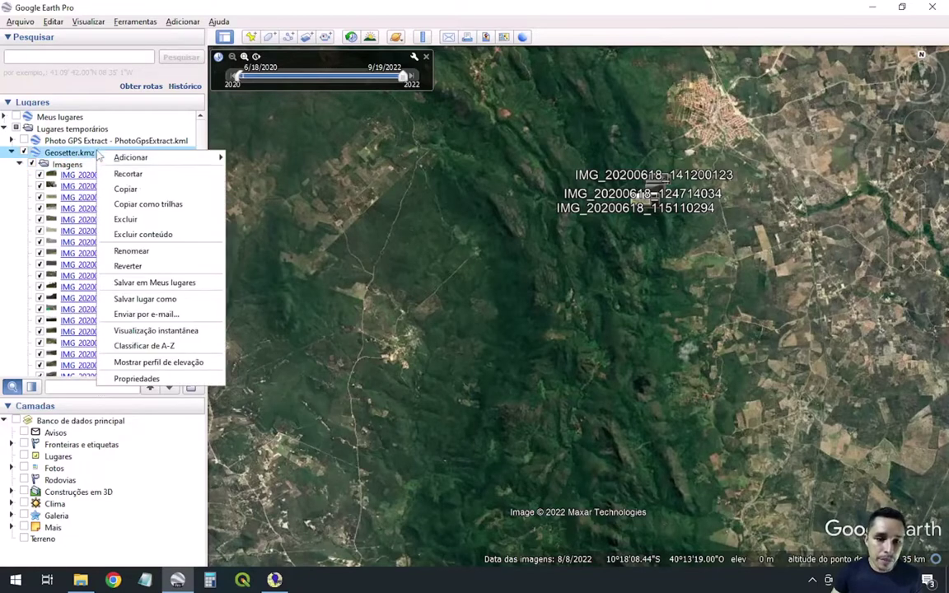
click(149, 299)
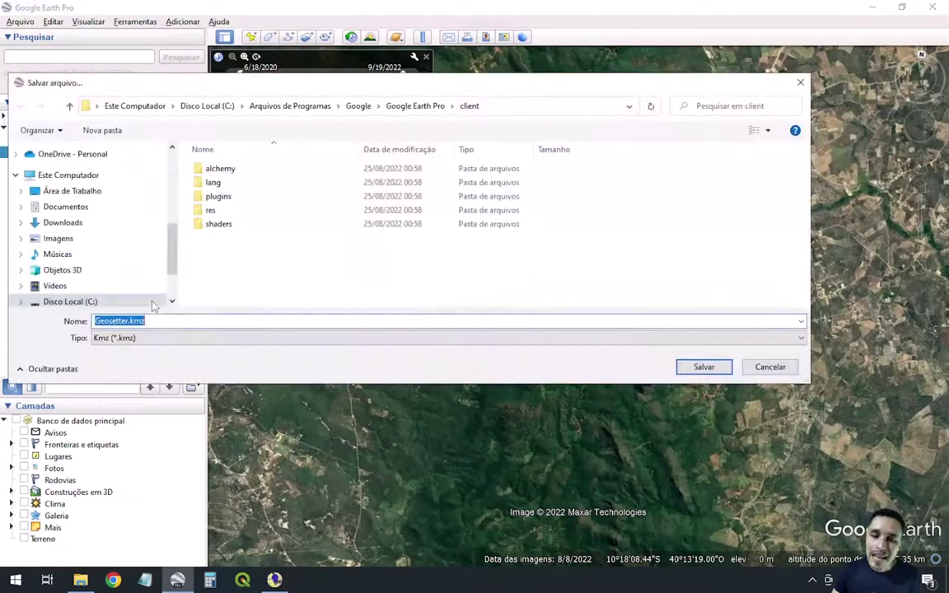
click(74, 190)
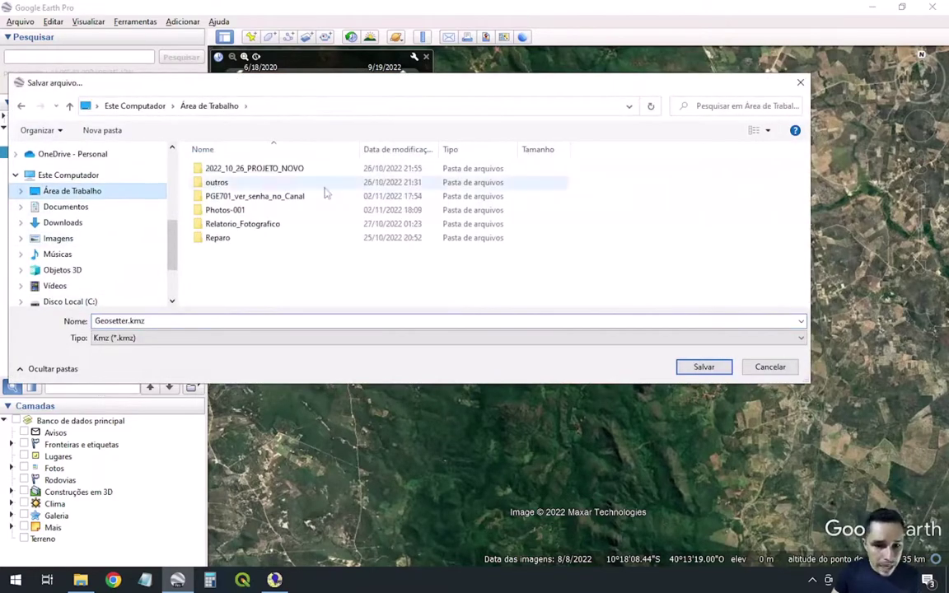
double_click(225, 210)
- Create a folder named "fotos do google earth" inside Photos-001 and open it as the save location
click(100, 133)
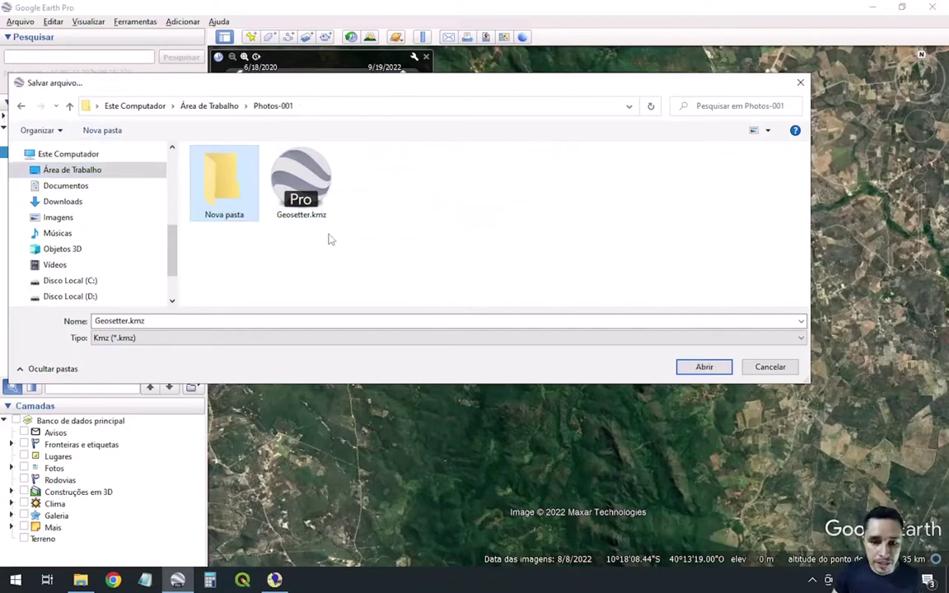
click(237, 215)
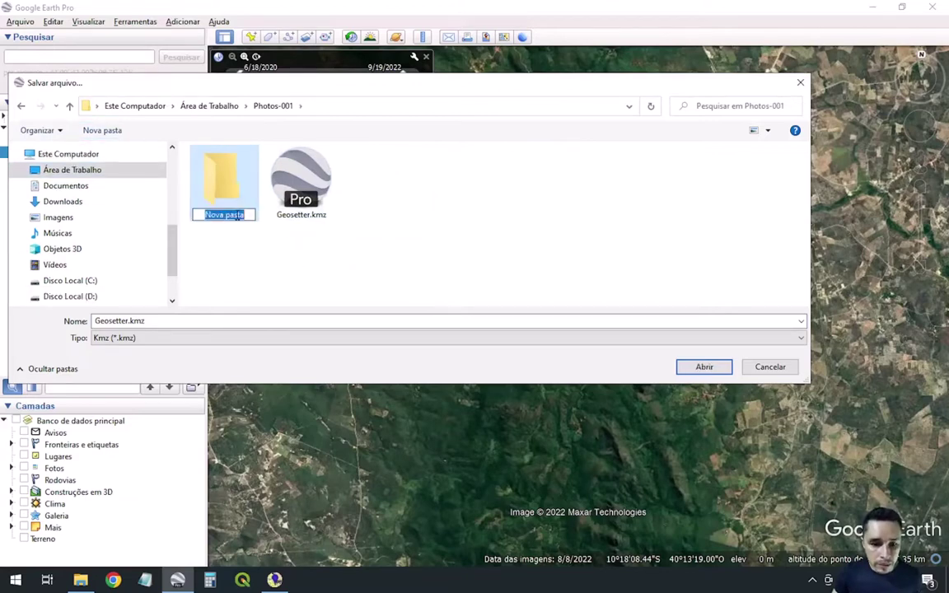
text(fot)
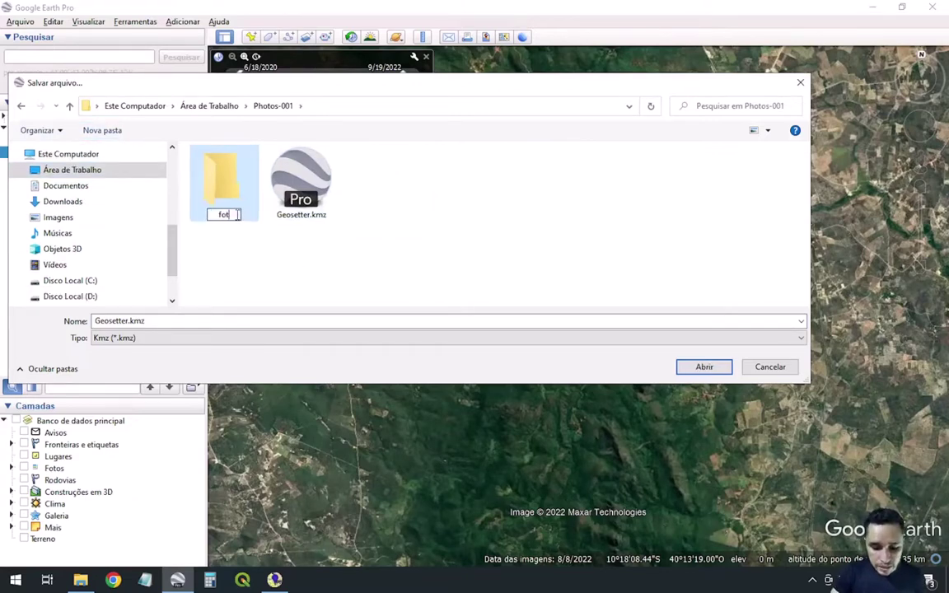
text(os do goo)
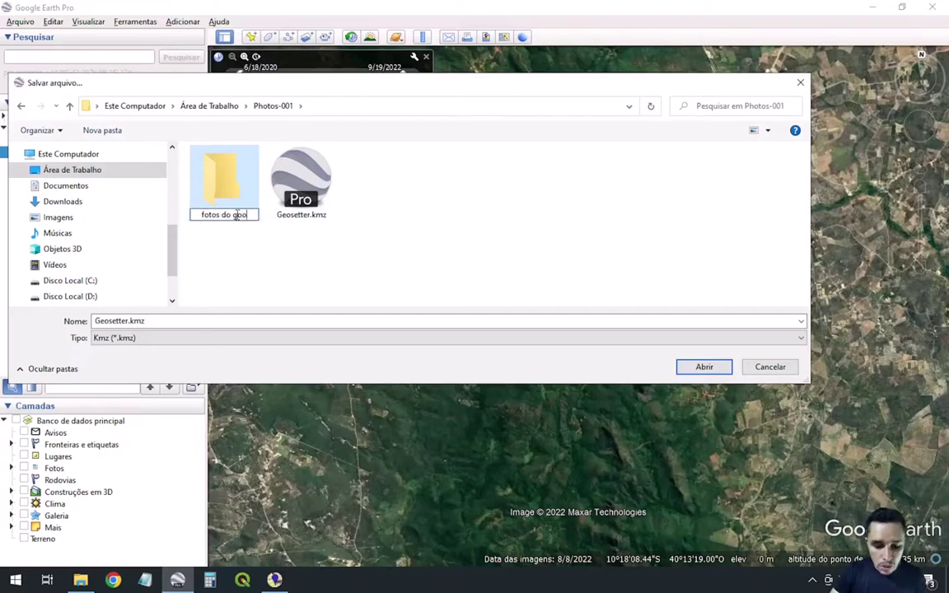
text(gle earth)
key(Return)
key(Return)
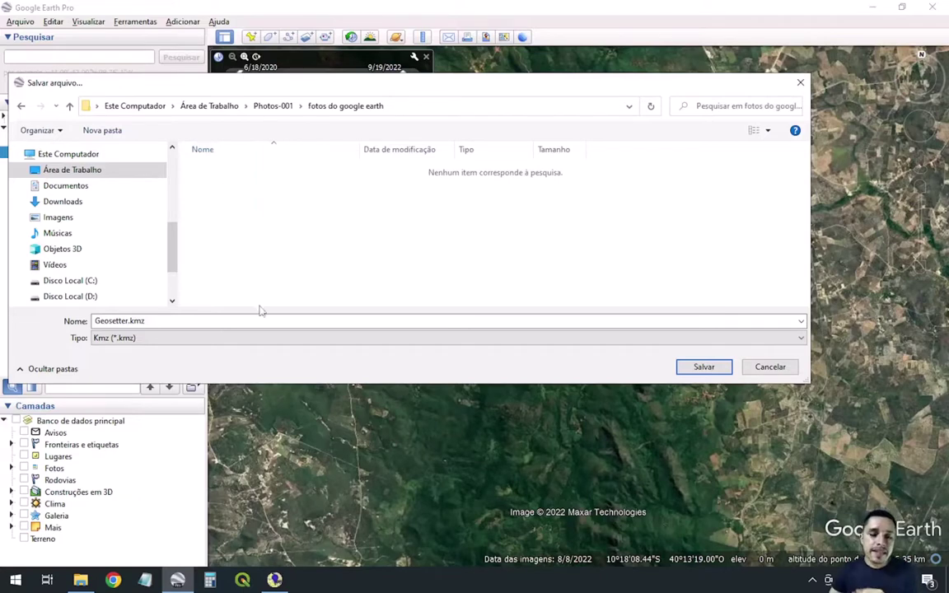
- Set the file type to Kml (*.kml) and save the place as Geosetter.kml in the new folder
click(173, 344)
click(123, 360)
double_click(167, 322)
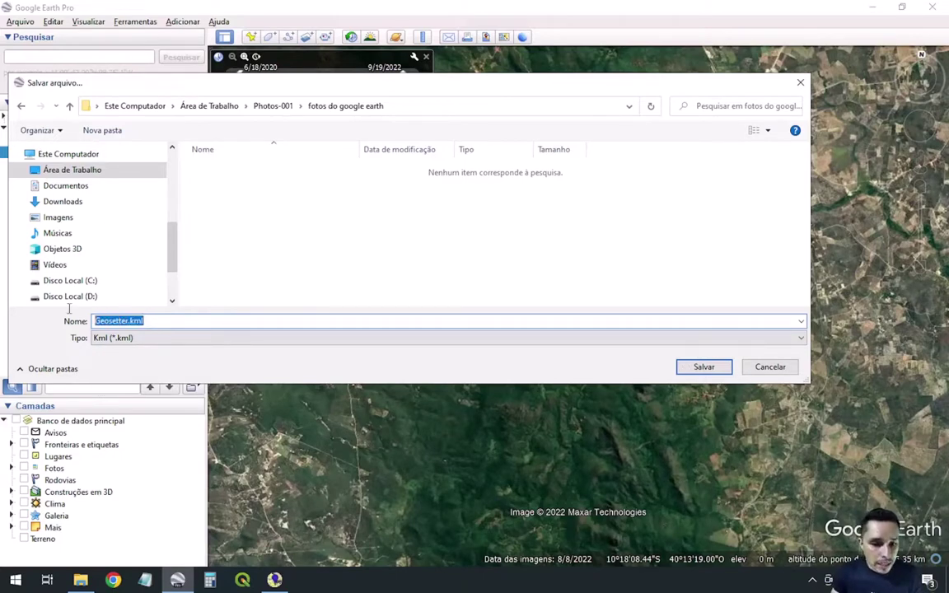
click(165, 338)
click(162, 330)
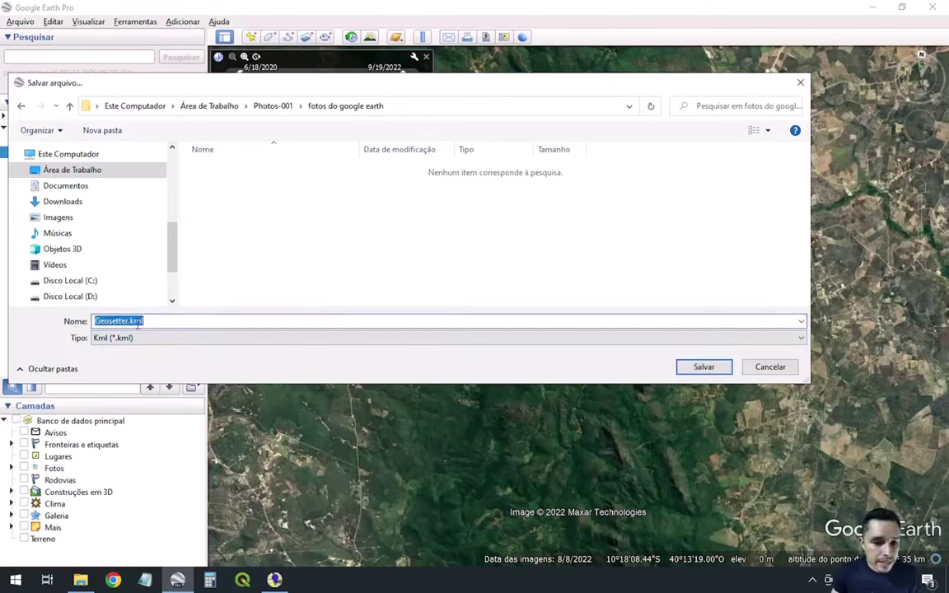
key(Return)
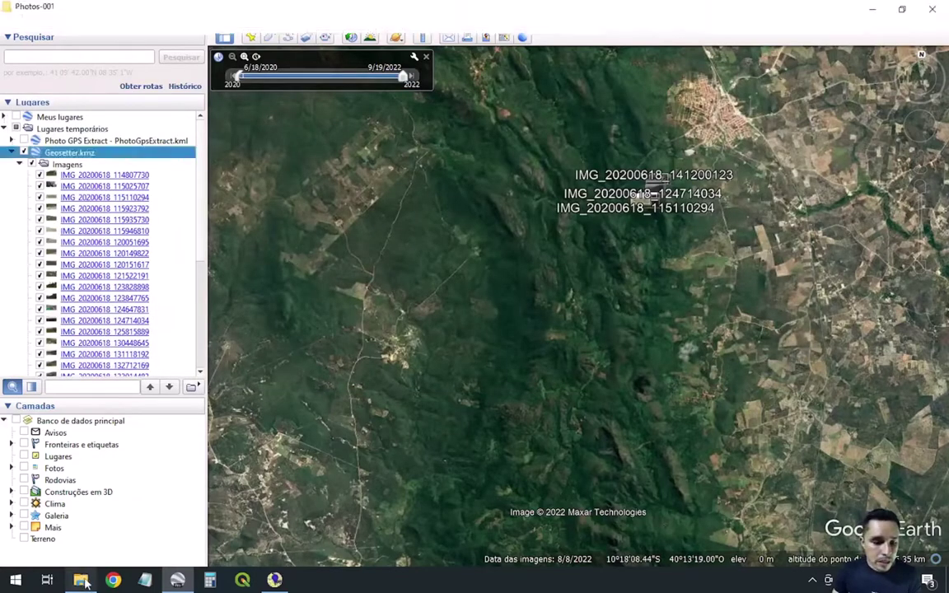
- Switch to File Explorer, open the "fotos do google earth" folder and review the extracted photos and Geosetter.kml
key(alt+Tab)
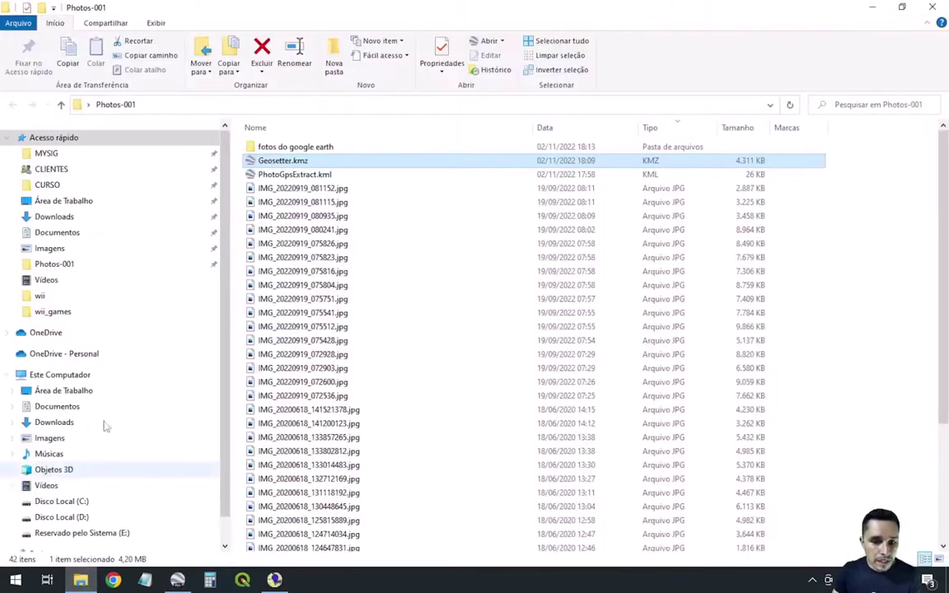
double_click(284, 147)
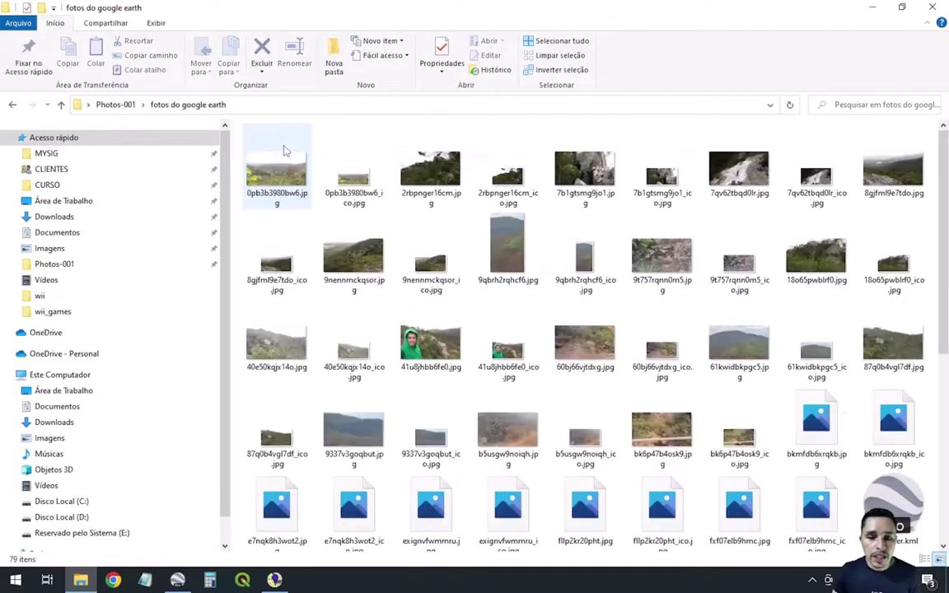
scroll(504, 228, down, 4)
click(903, 188)
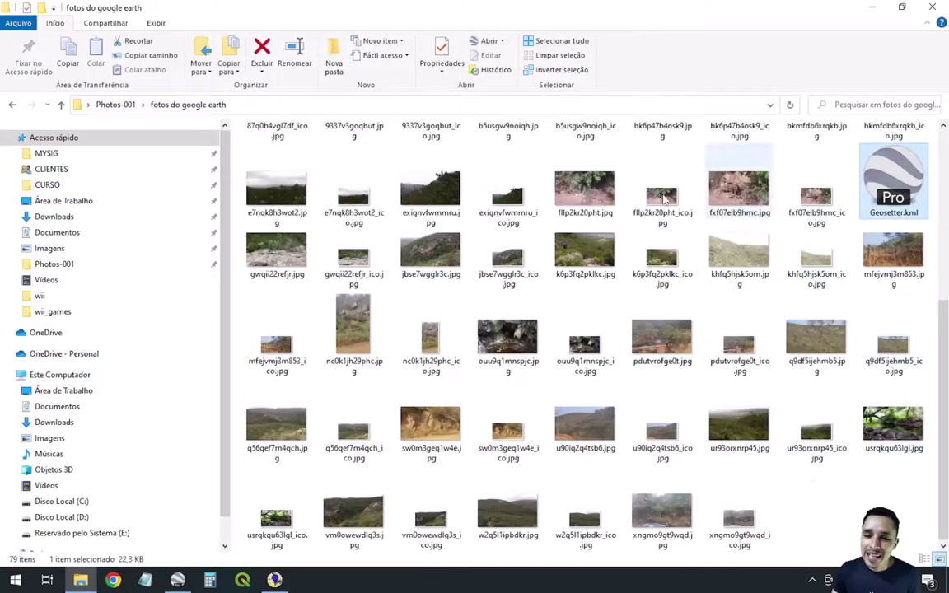
scroll(497, 310, up, 3)
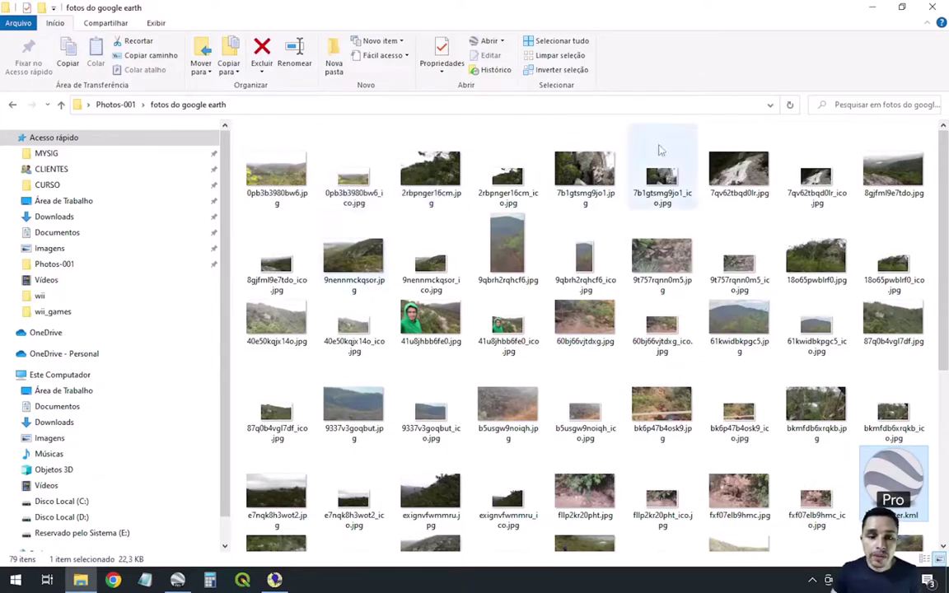
- Show the files of the "fotos do google earth" folder in Details view and widen the Name column
click(155, 23)
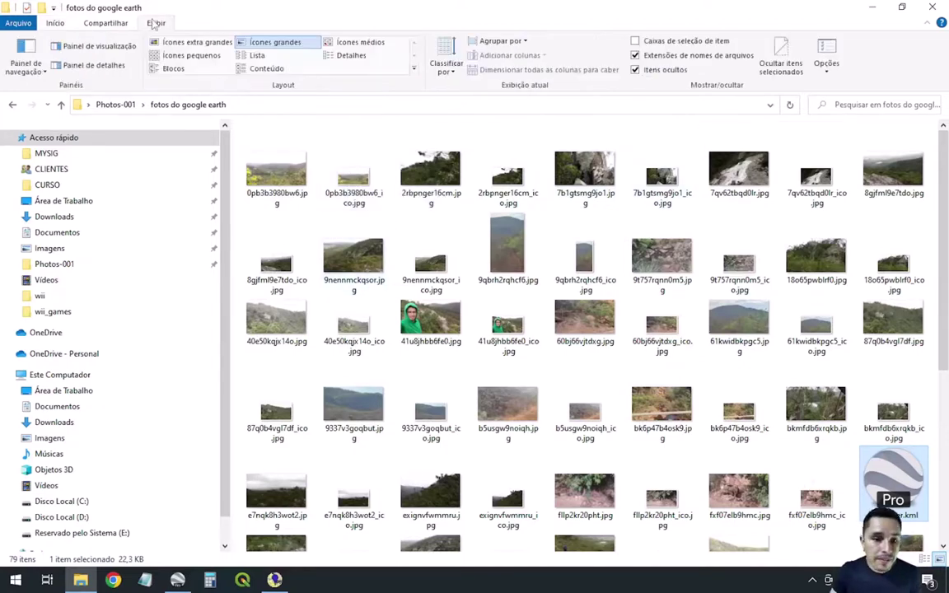
click(355, 55)
drag(339, 127, 532, 115)
- Search the "fotos do google earth" folder for "ico" to isolate the small _ico.jpg thumbnail files
click(322, 161)
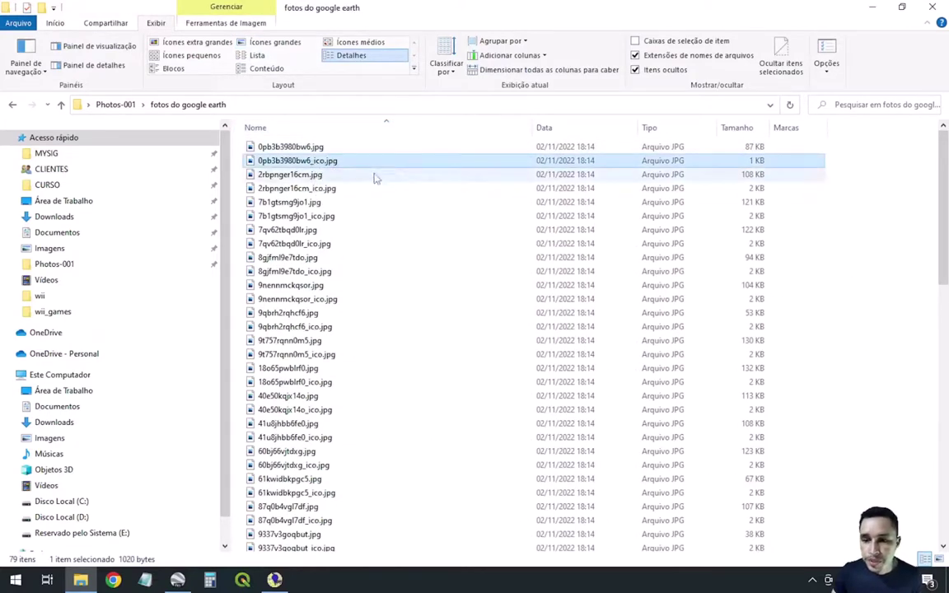
click(321, 190)
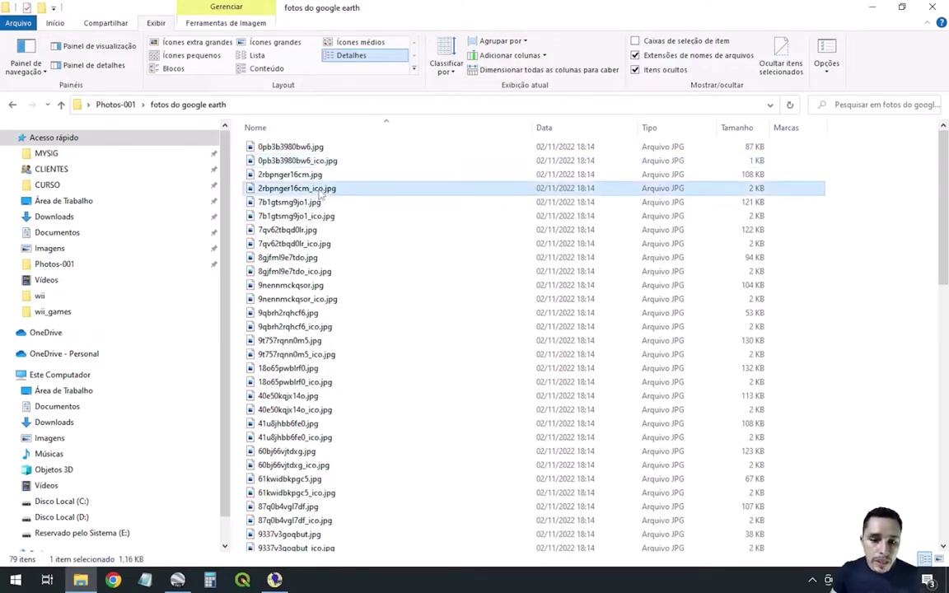
click(843, 106)
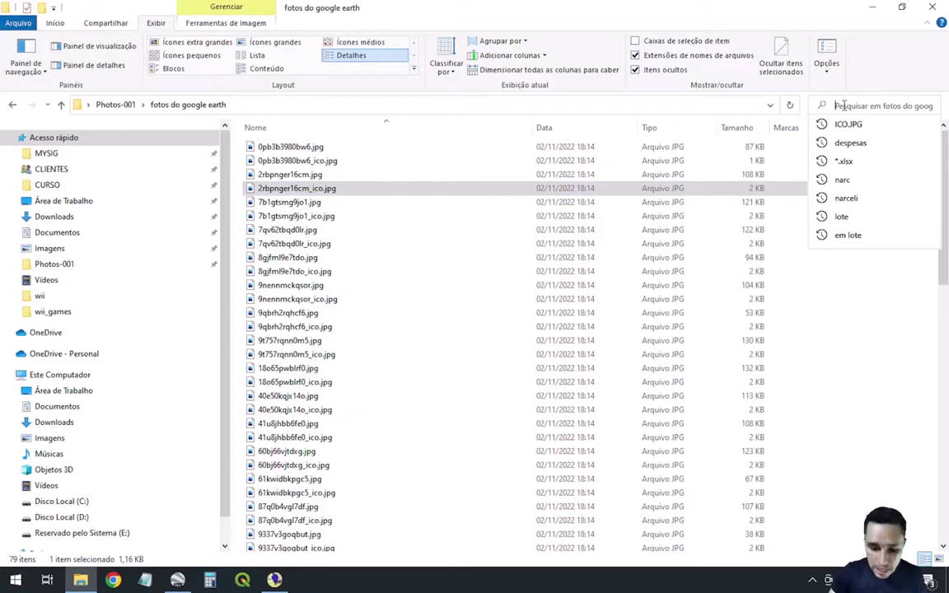
text(ico)
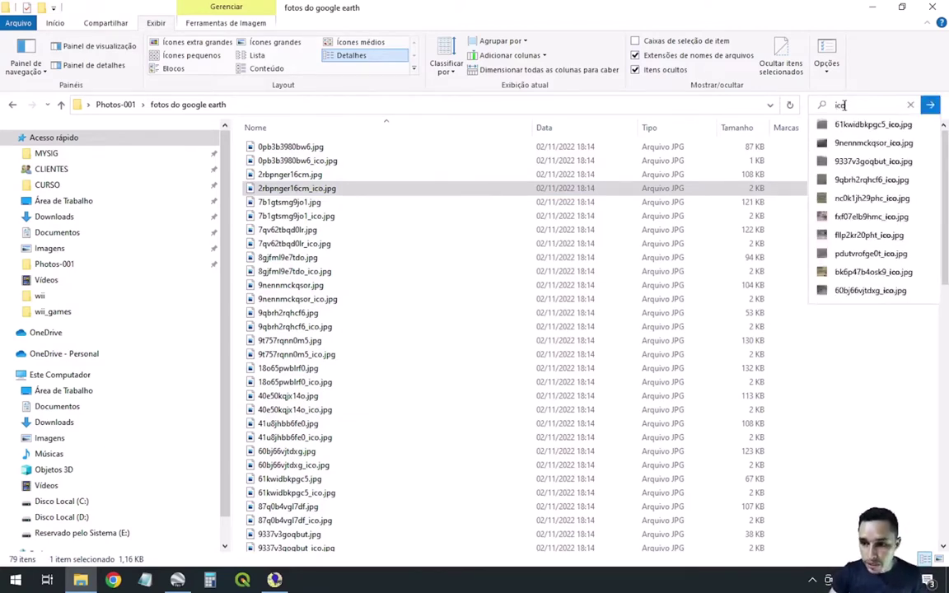
key(Return)
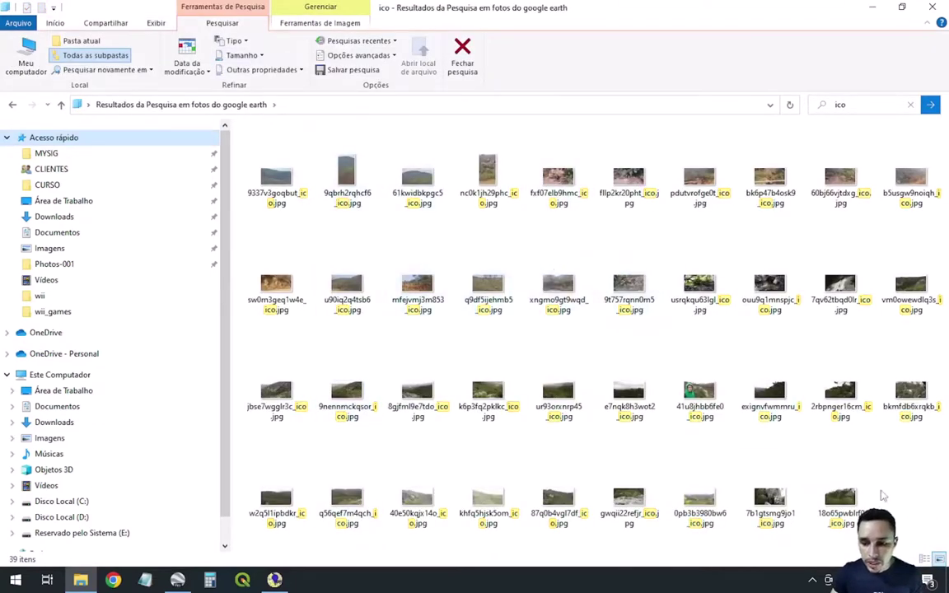
- Delete all the _ico.jpg files in the search results, clear the search and return to the "fotos do google earth" folder
drag(947, 539, 256, 171)
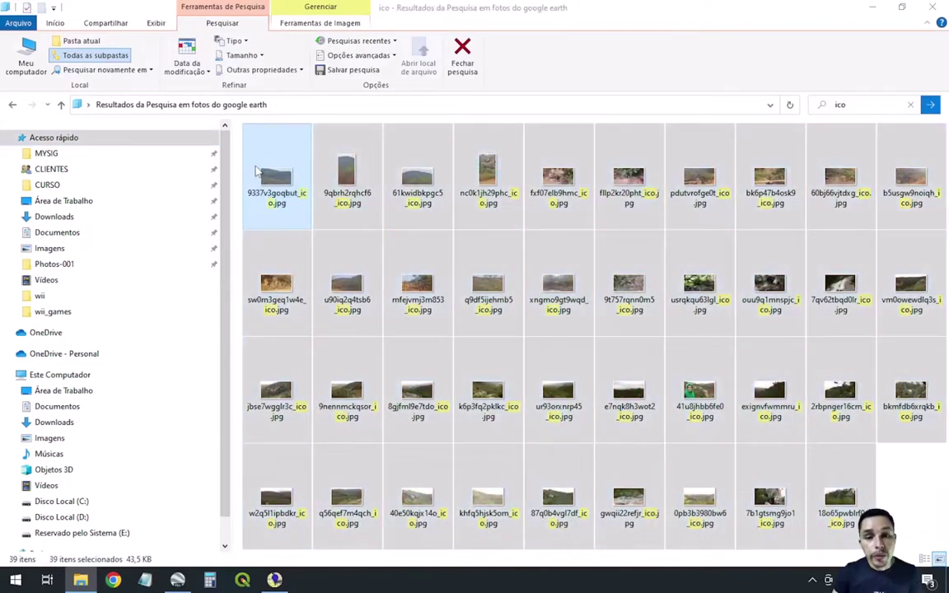
key(Delete)
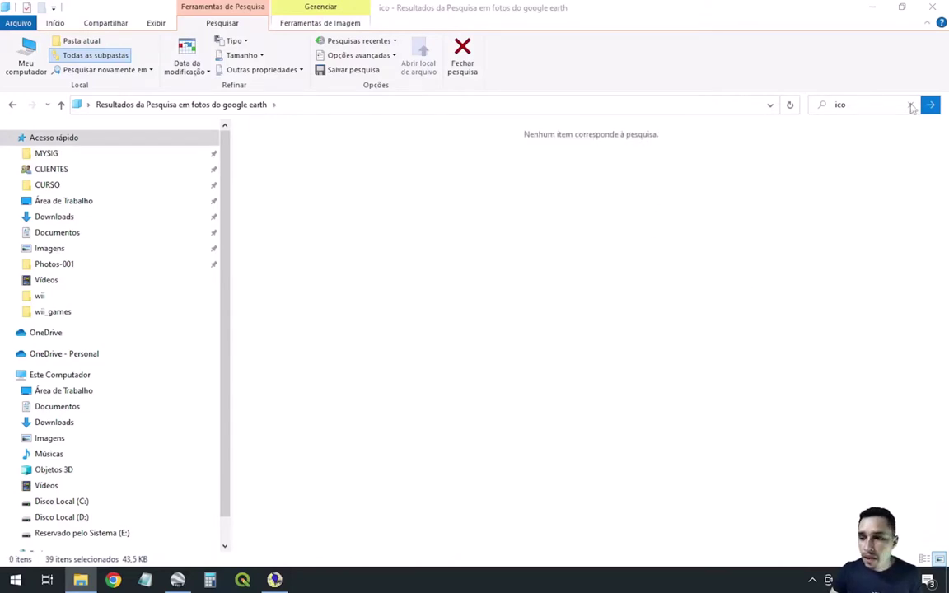
click(871, 107)
key(BackSpace)
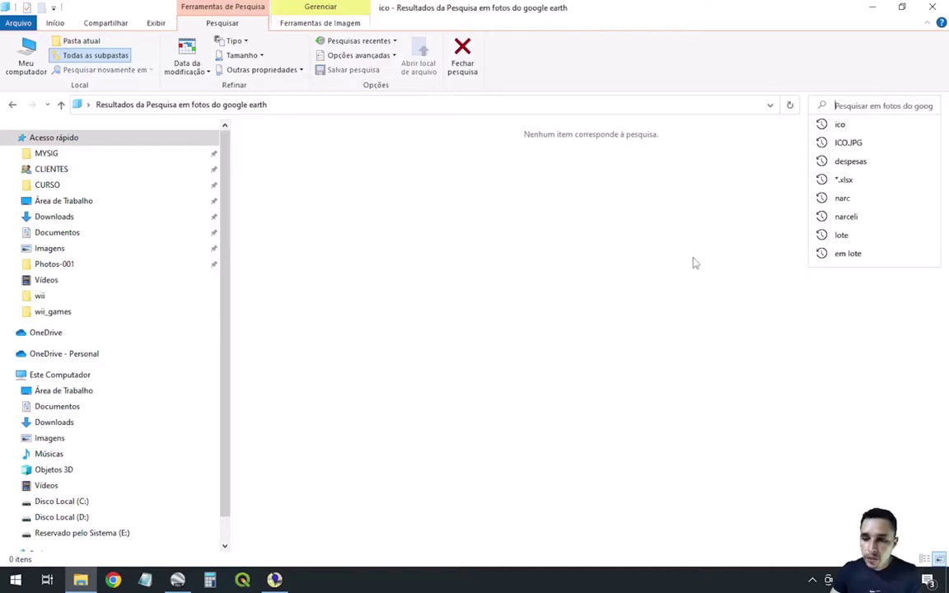
click(655, 251)
click(12, 104)
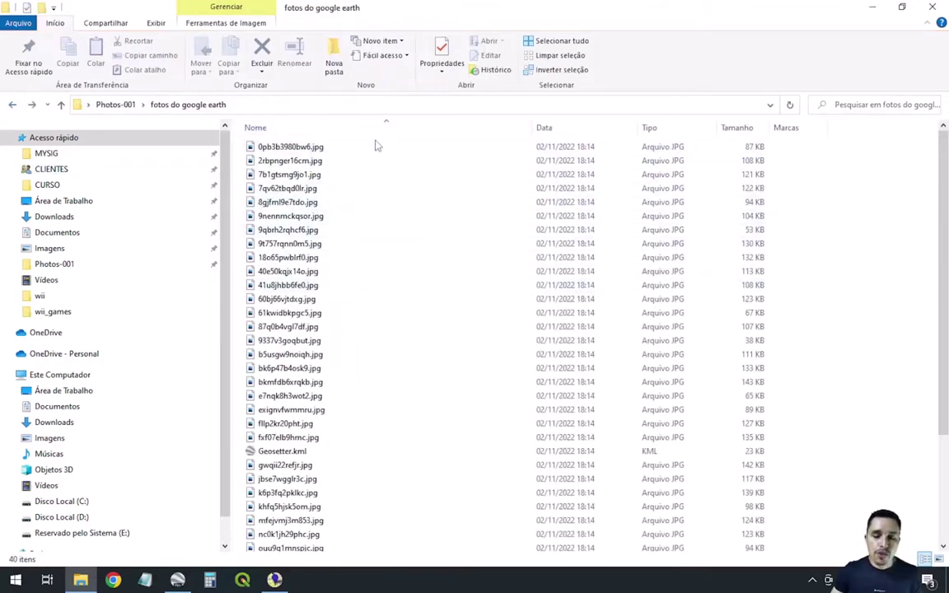
- Display the remaining files of the folder as large icons
click(233, 24)
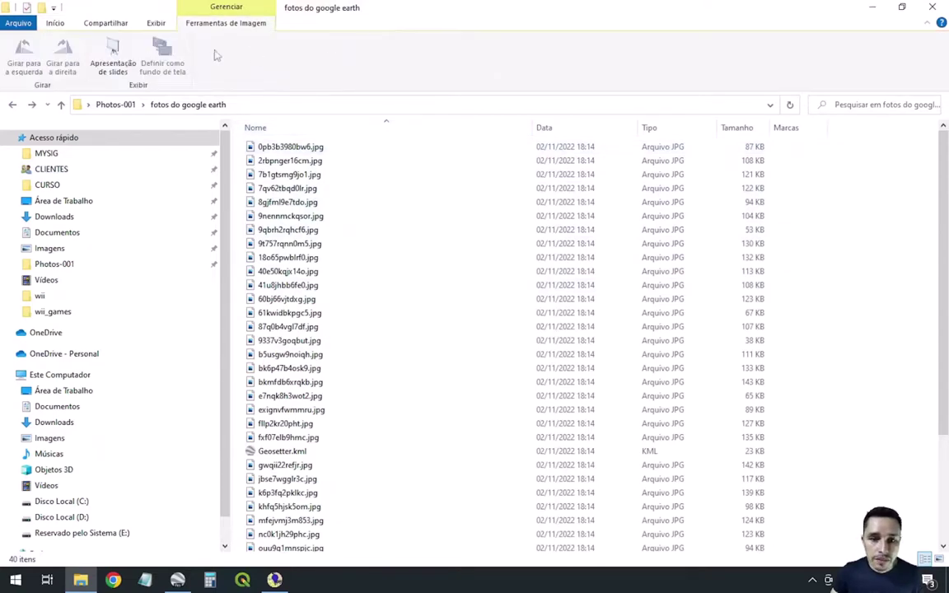
click(156, 24)
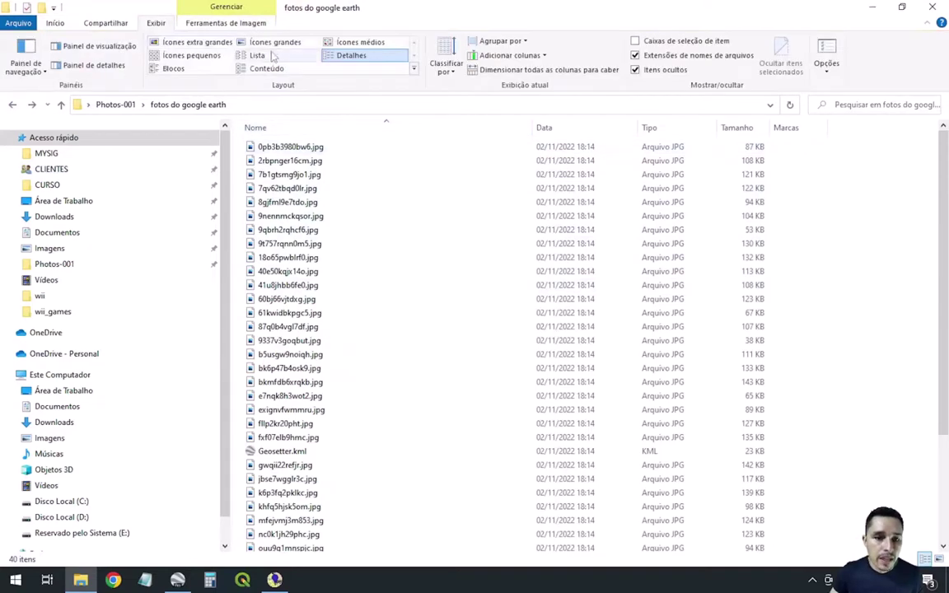
click(323, 43)
click(280, 42)
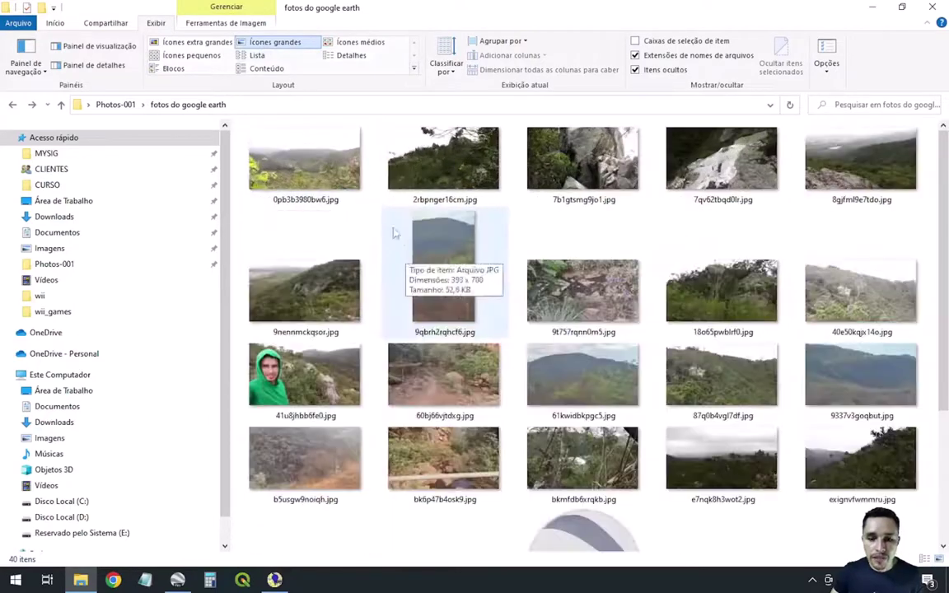
- Open 0pb3b3980bw6.jpg, browse through the following photos up to 87q0b4vgl7df.jpg, close the viewer and review the remaining thumbnails in the folder
double_click(340, 173)
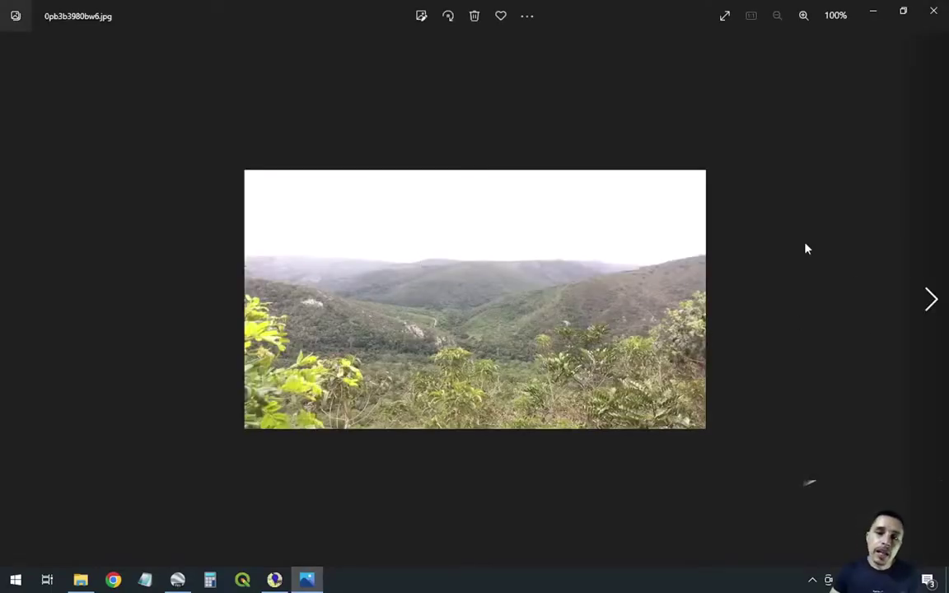
click(929, 302)
click(929, 302)
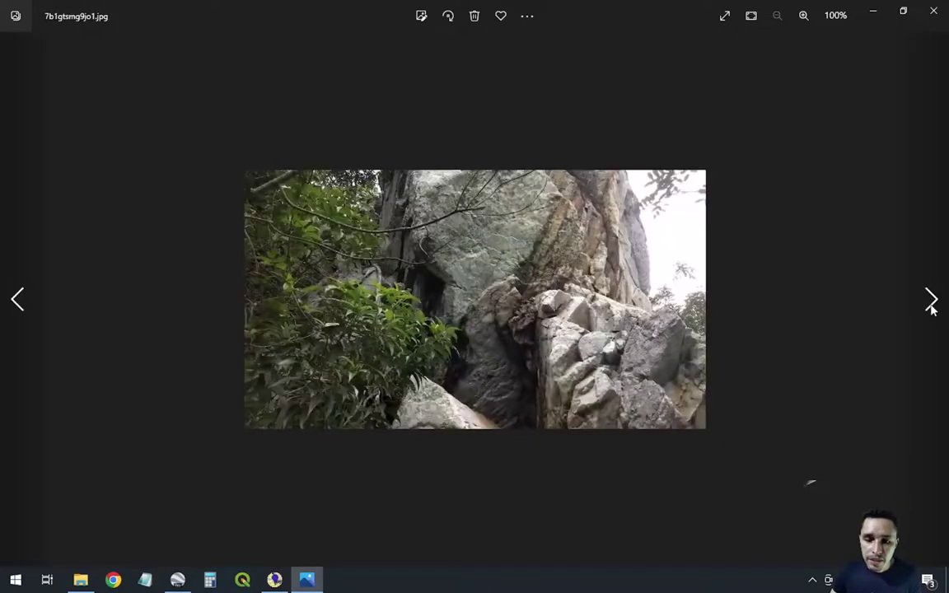
click(930, 304)
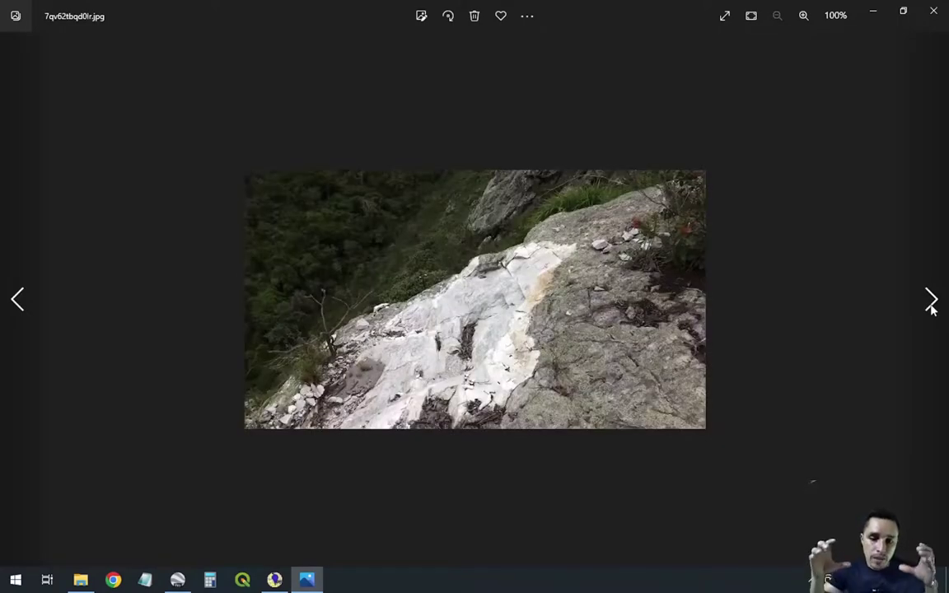
click(932, 305)
click(932, 303)
click(931, 302)
click(931, 303)
click(931, 302)
click(932, 303)
click(931, 303)
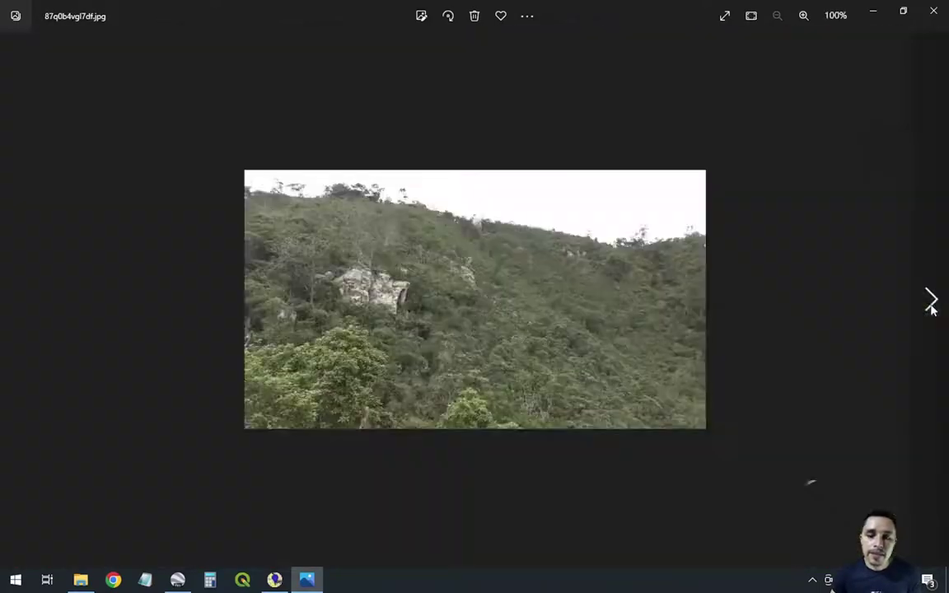
click(934, 10)
scroll(559, 363, down, 4)
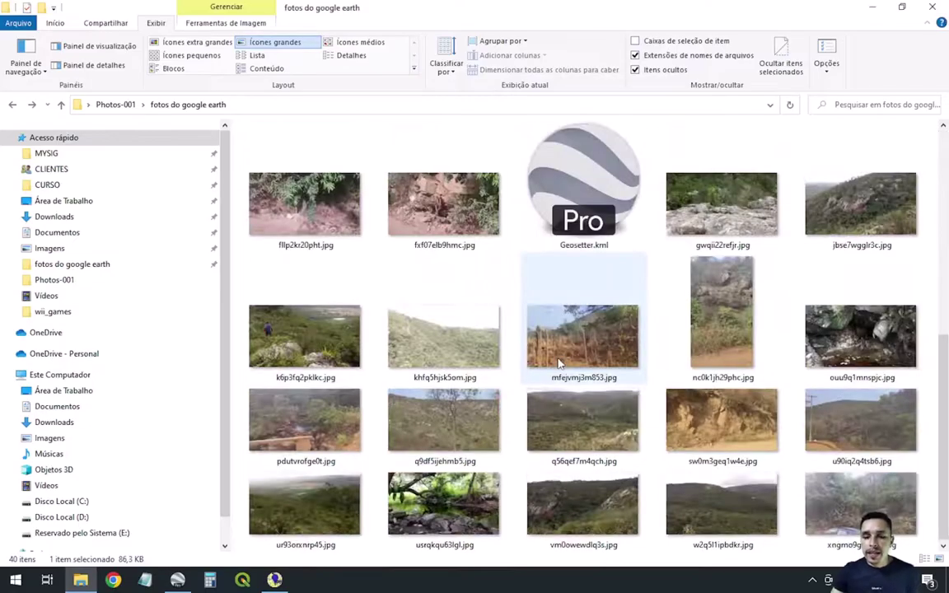